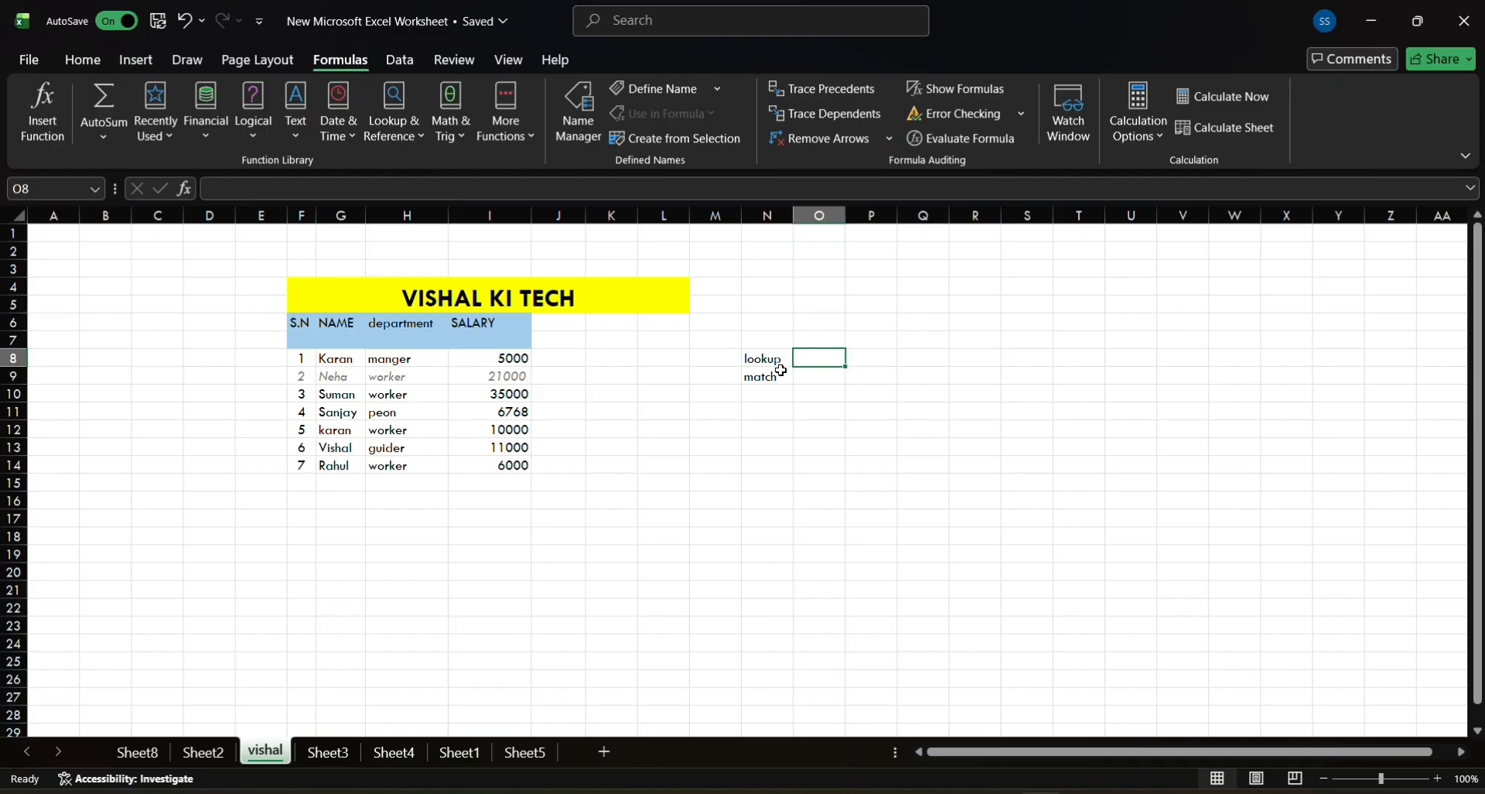
- Insert a LOOKUP function in cell O8 using the lookup_value, lookup_vector, result_vector argument form
click(419, 132)
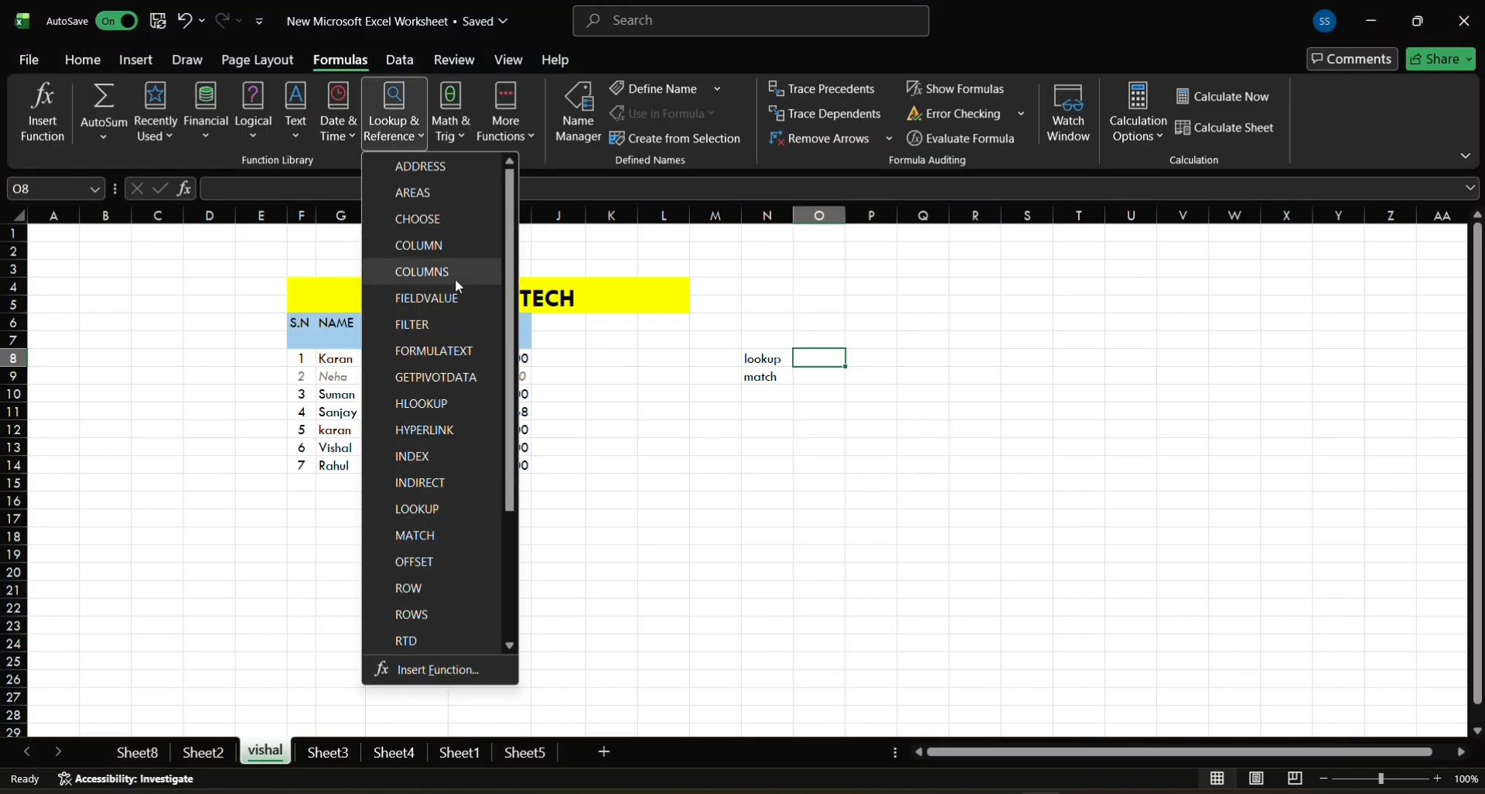
scroll(454, 278, down, 3)
scroll(457, 281, up, 3)
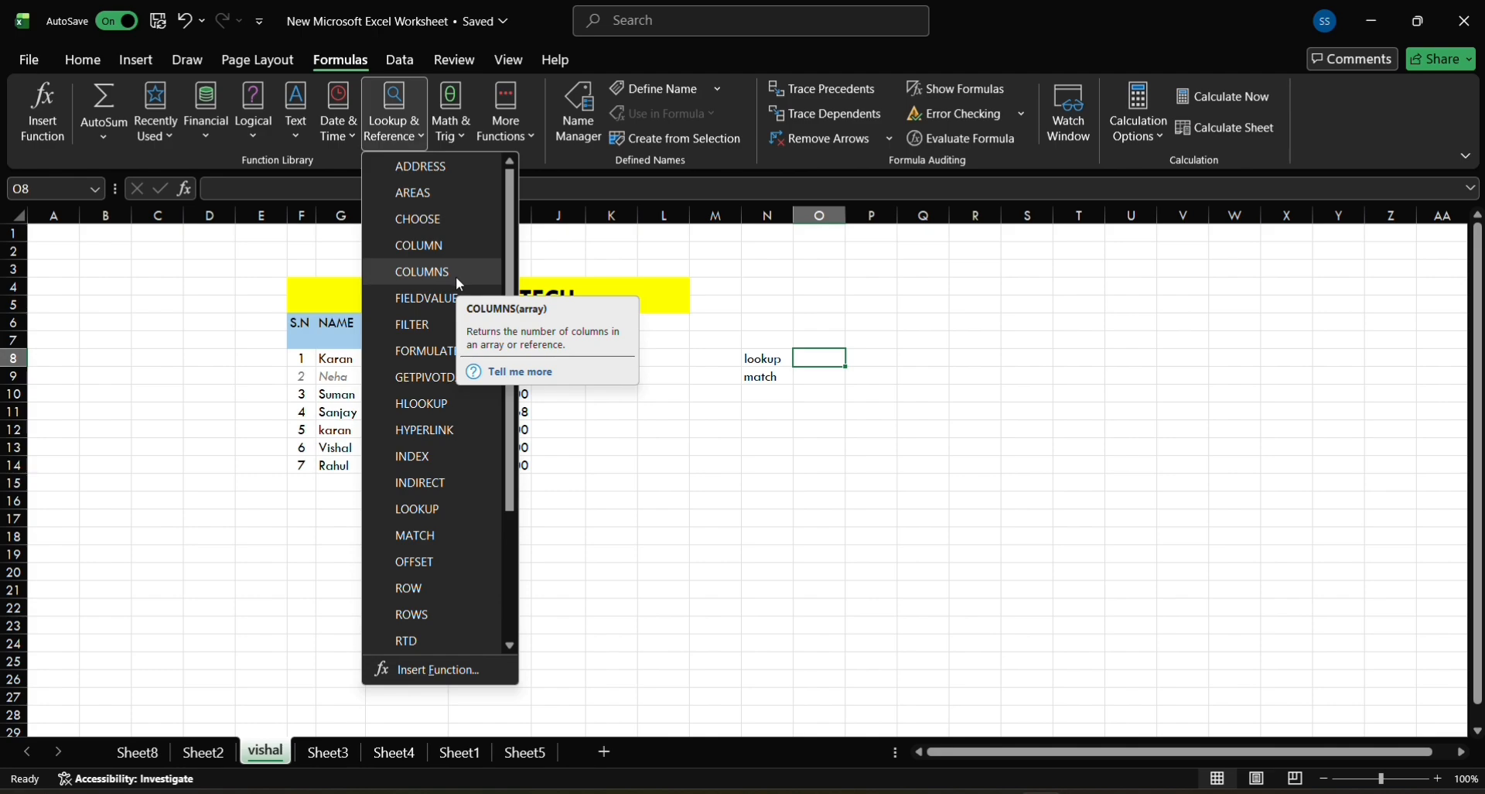
scroll(444, 429, down, 1)
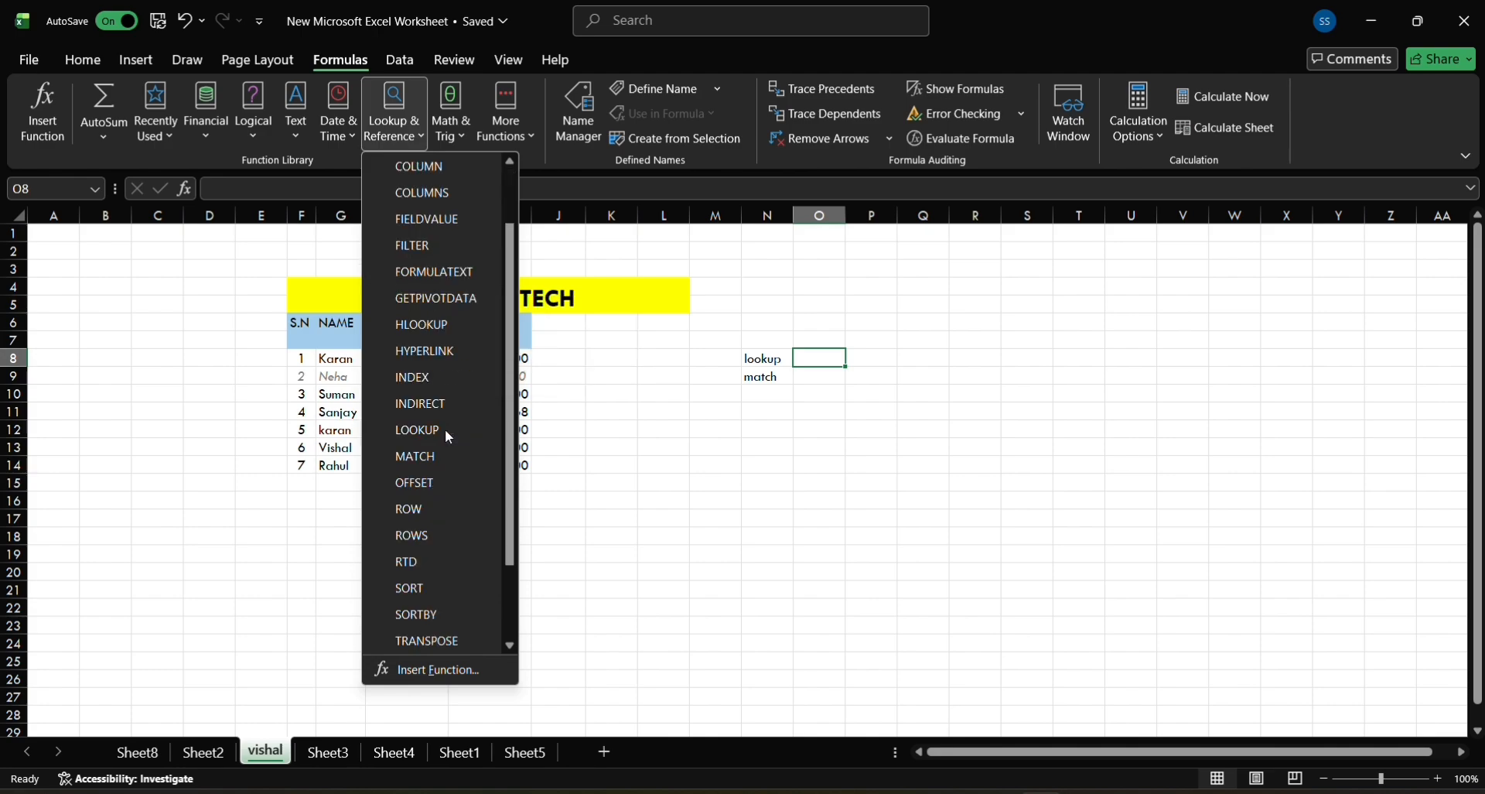
scroll(445, 435, down, 1)
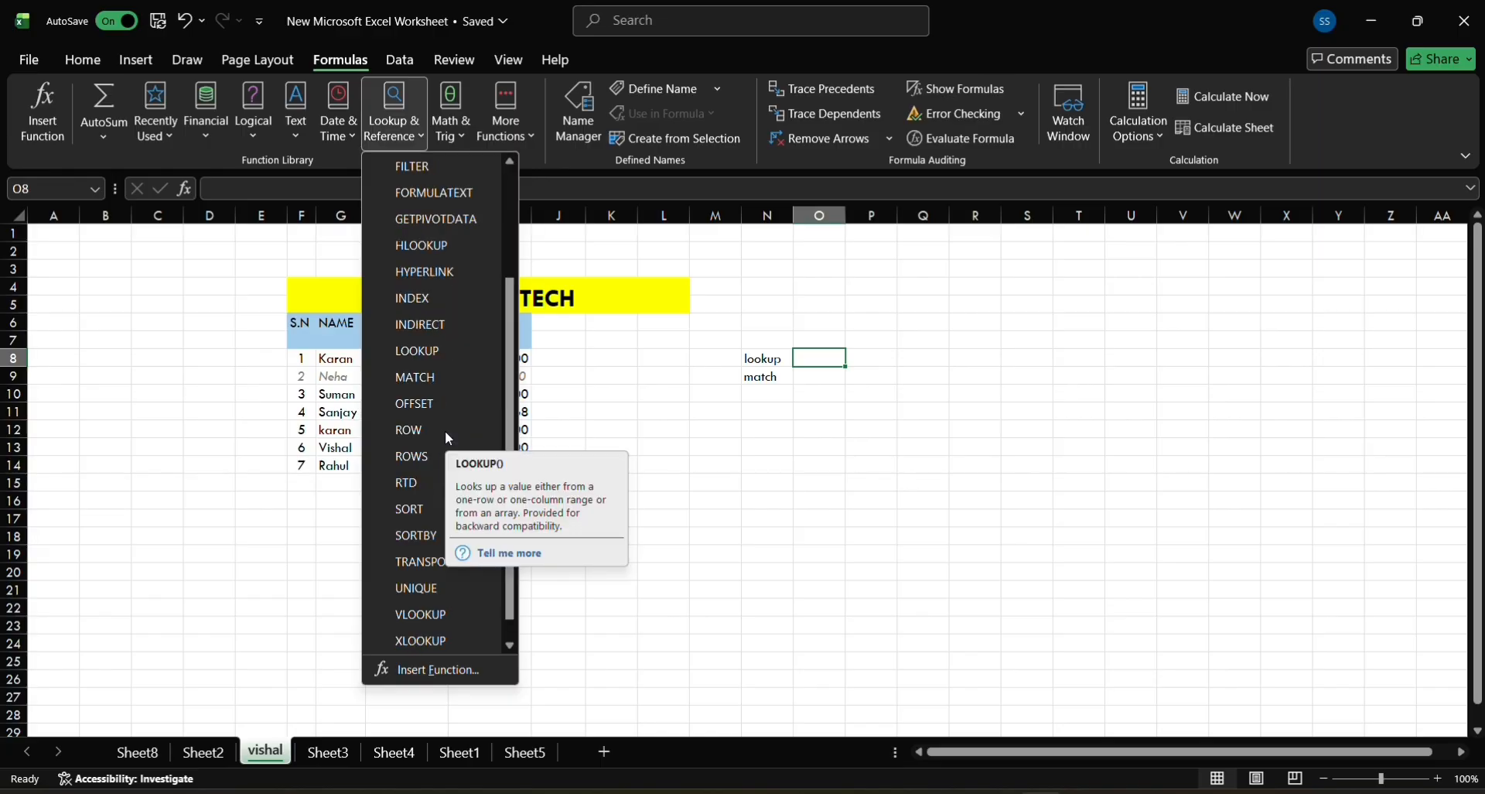
scroll(447, 438, down, 1)
scroll(447, 436, up, 3)
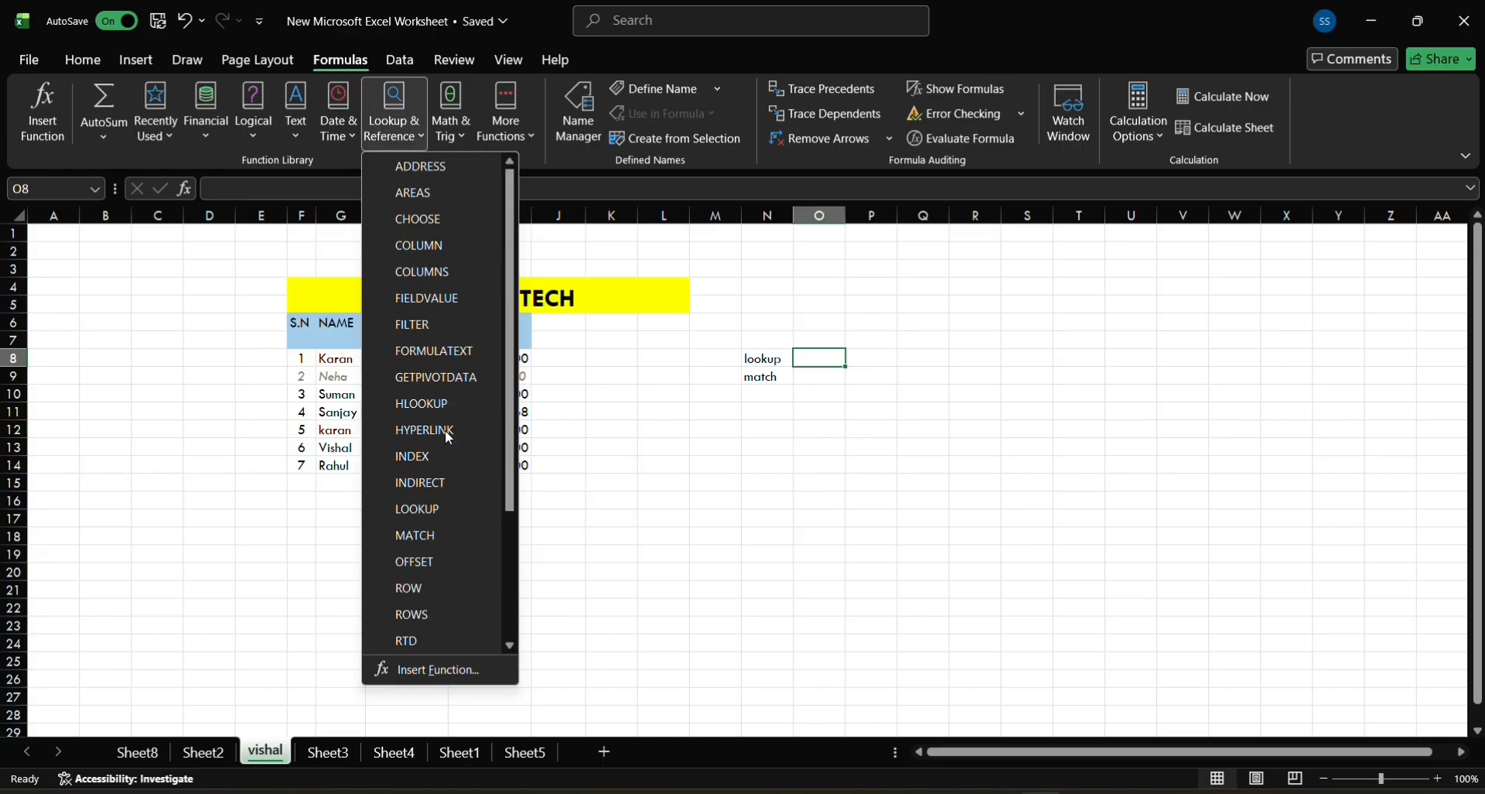
click(457, 518)
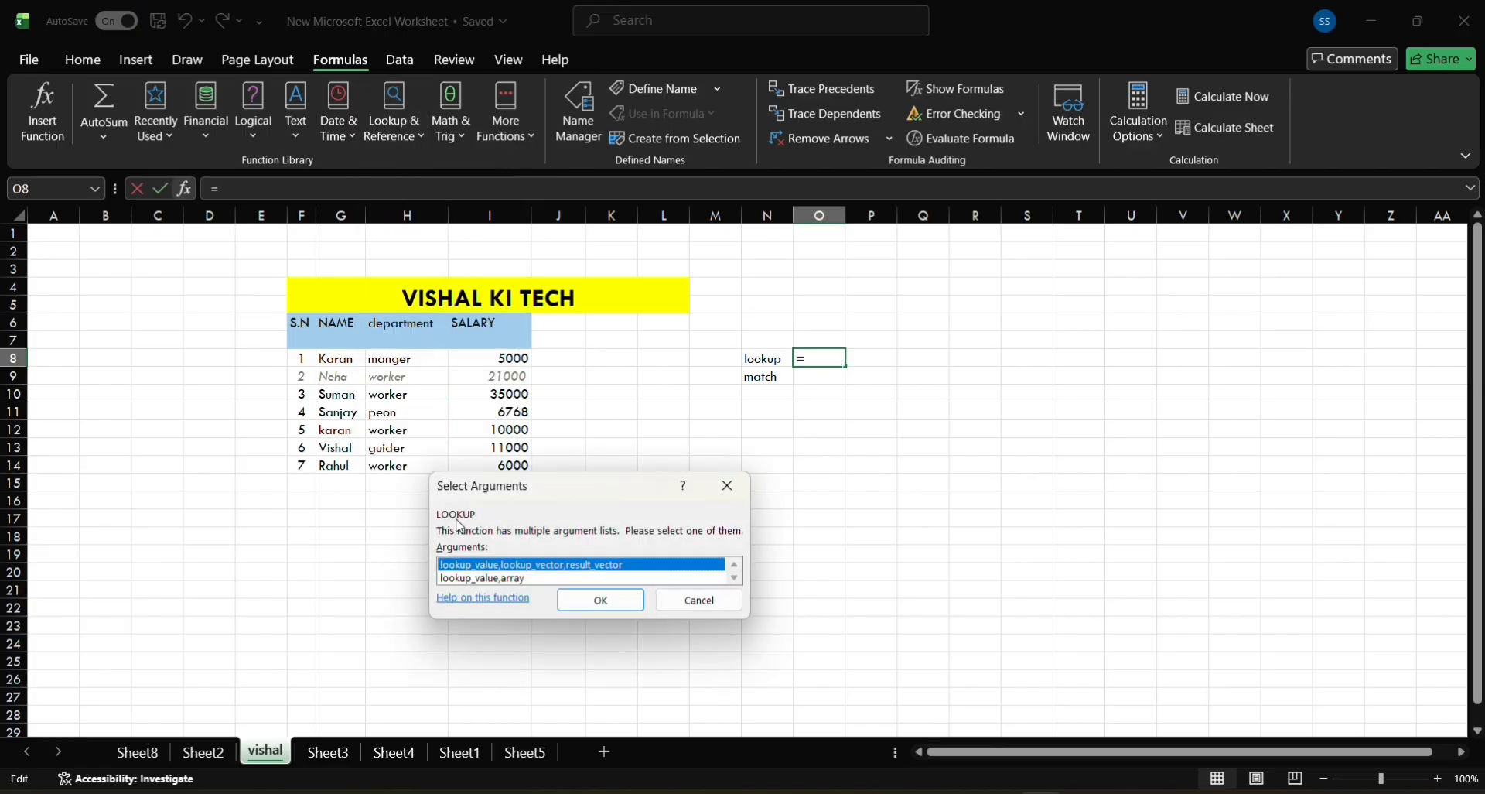
click(609, 602)
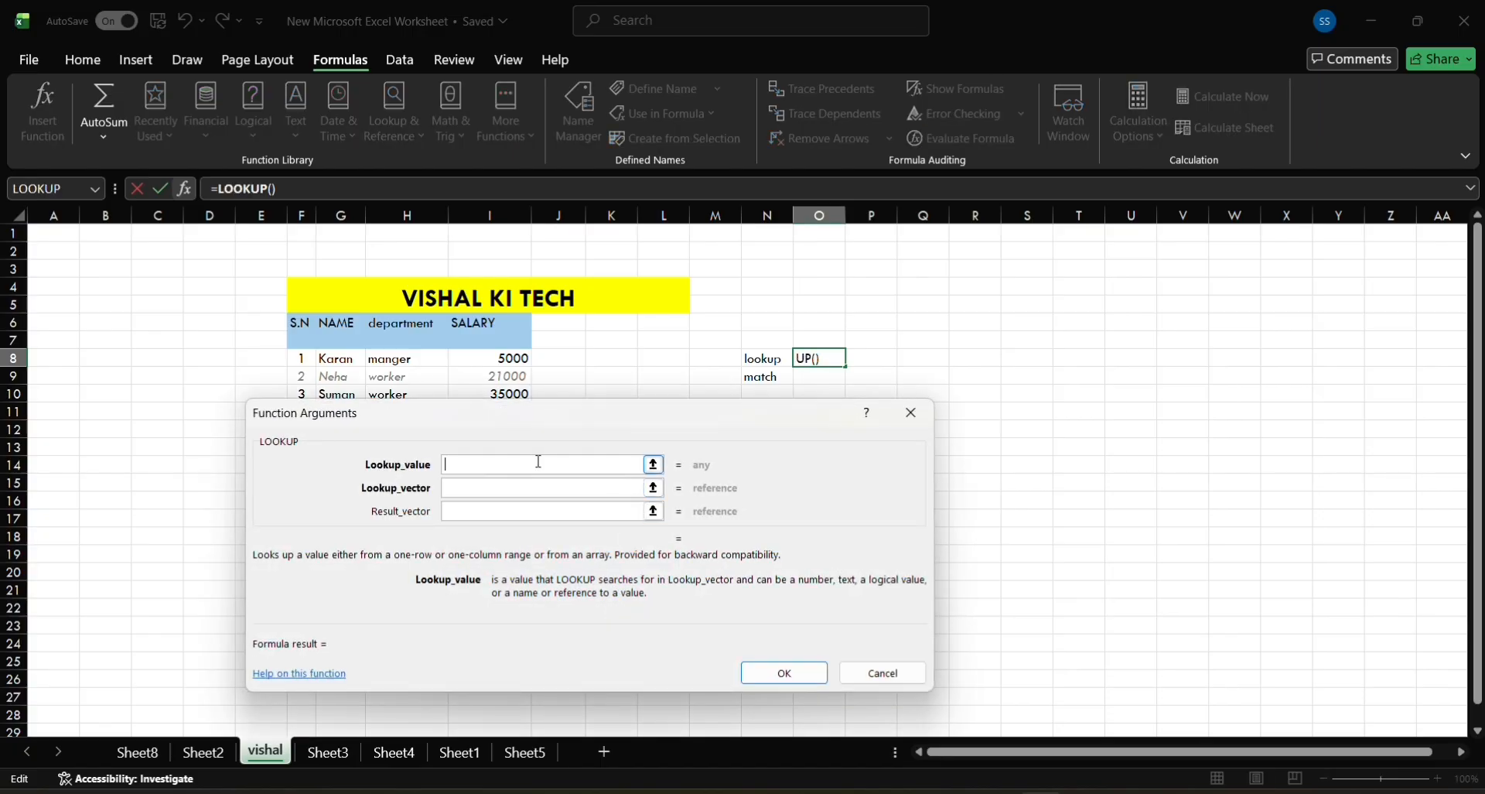
- Complete the LOOKUP arguments in O8 with lookup value G11, lookup vector G8:I14 and result vector I8:I14
drag(563, 438, 1023, 464)
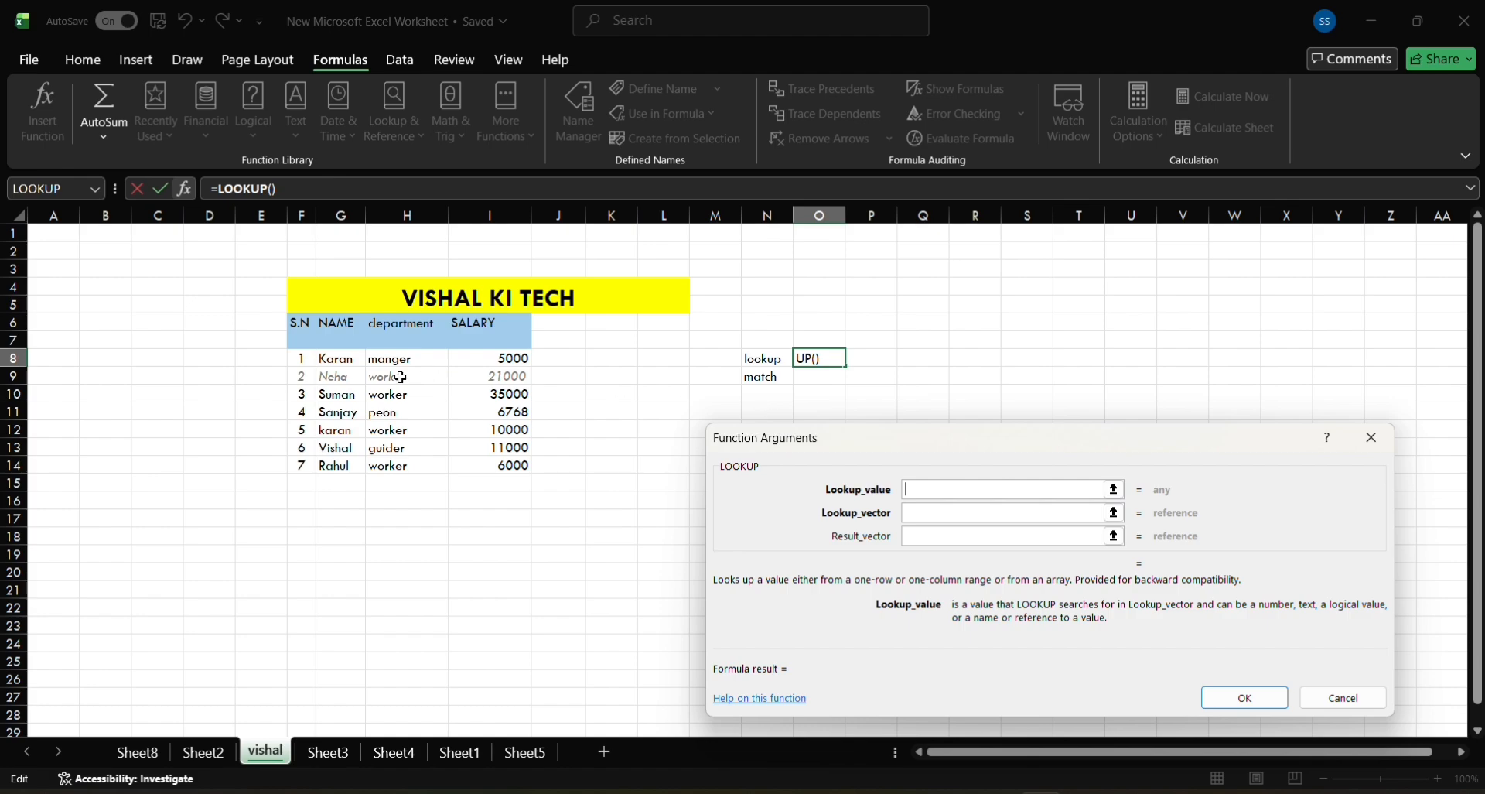
click(340, 413)
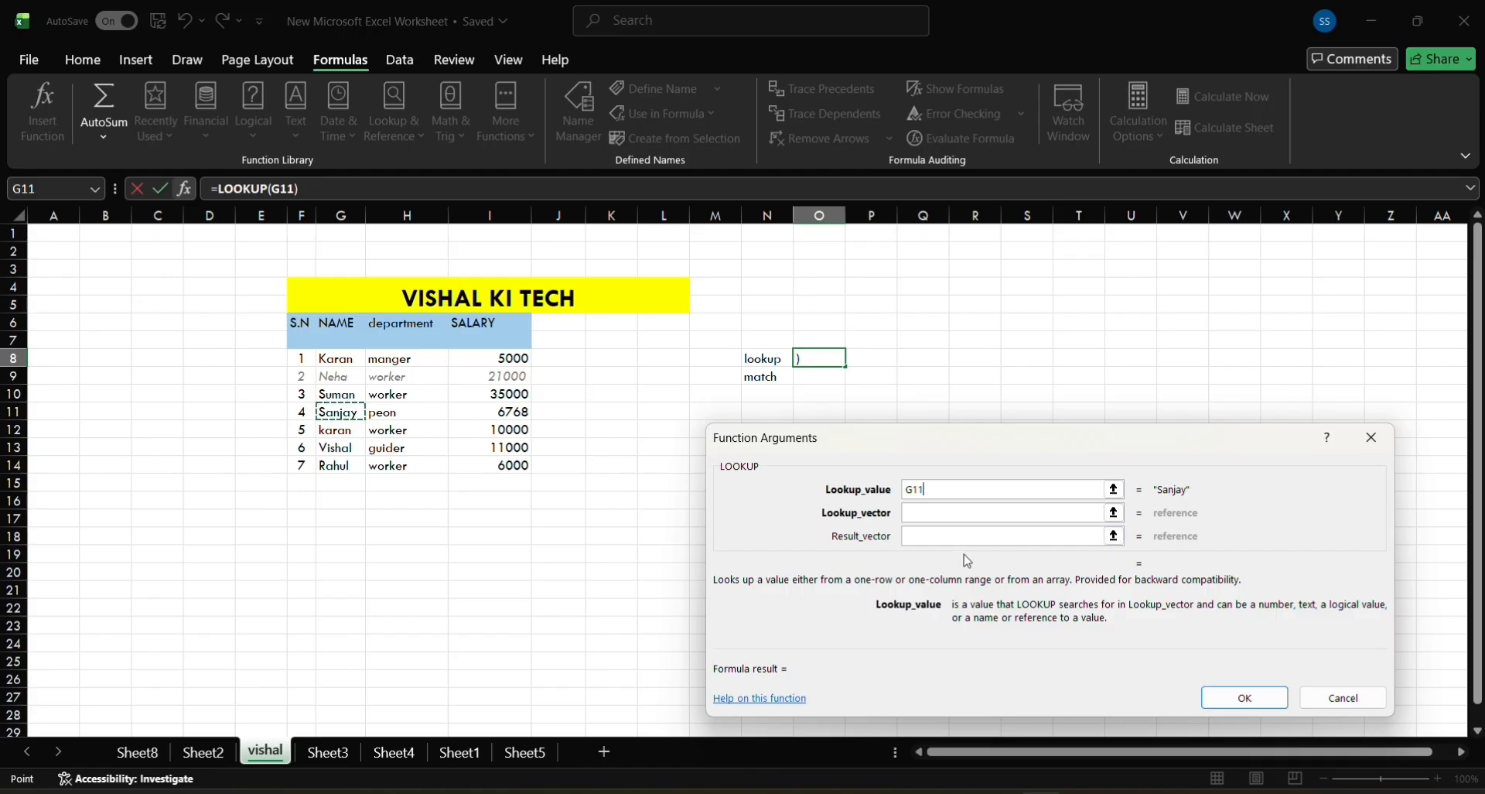
click(927, 515)
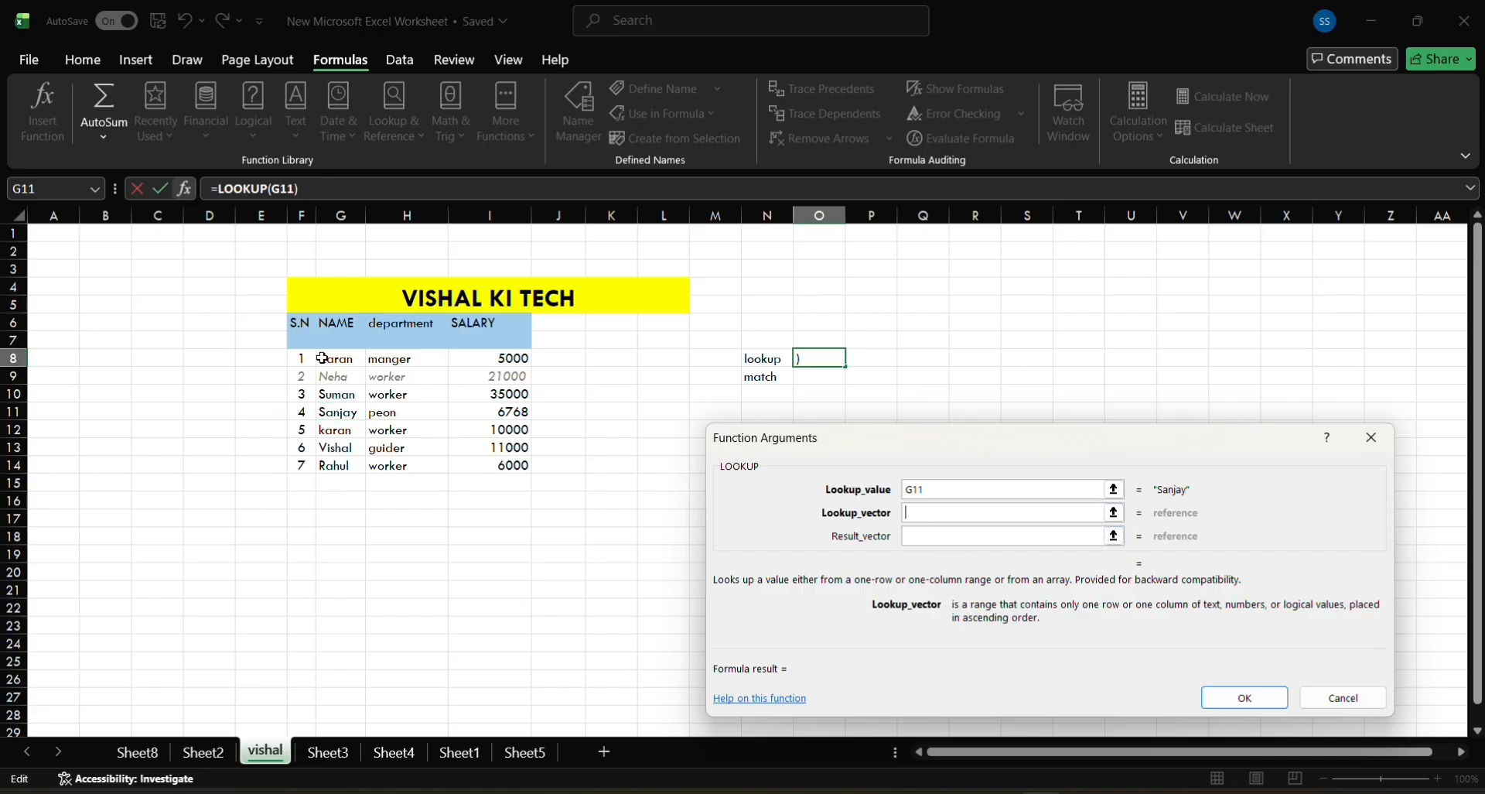
drag(325, 355, 499, 461)
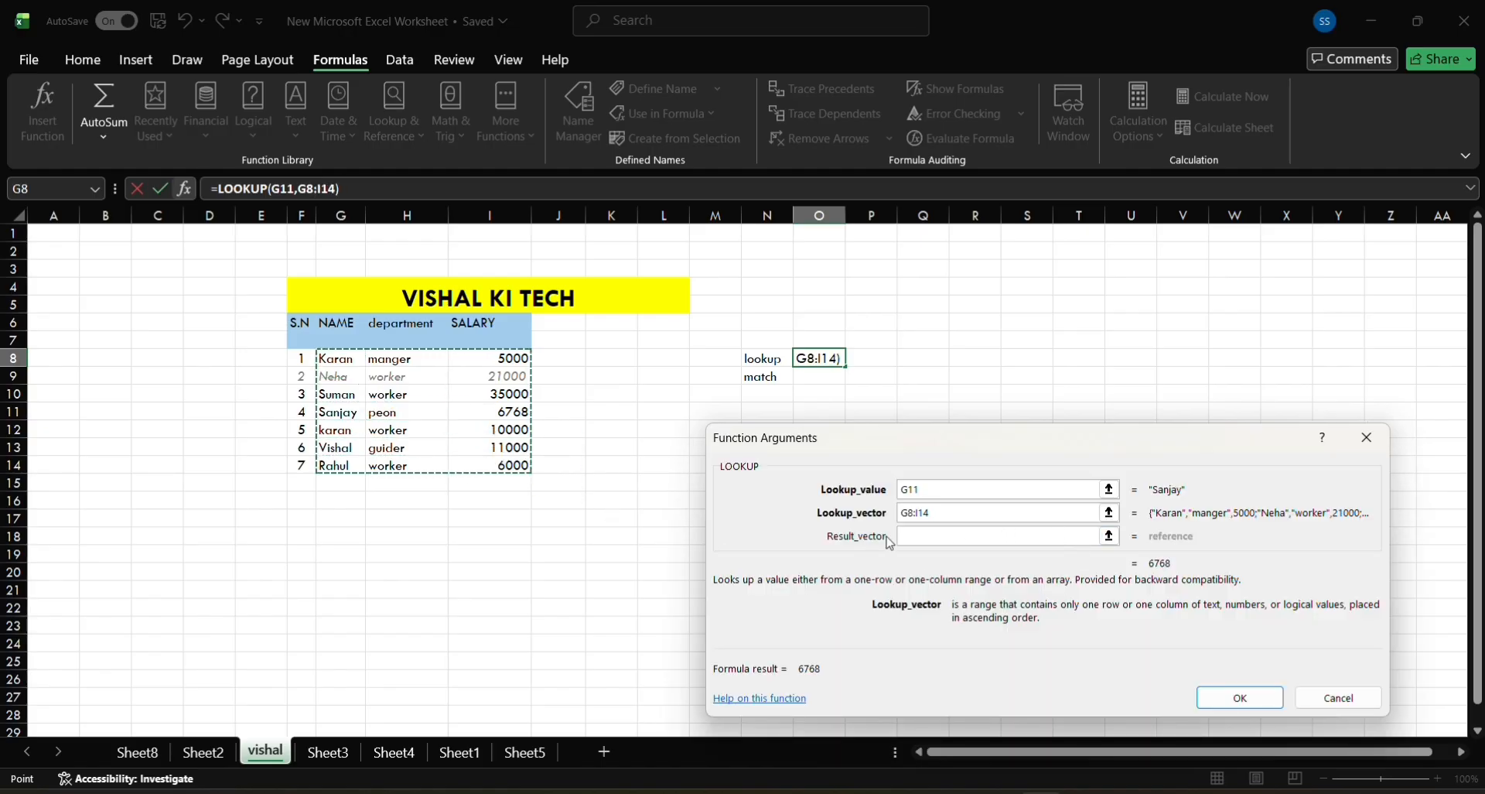
click(914, 536)
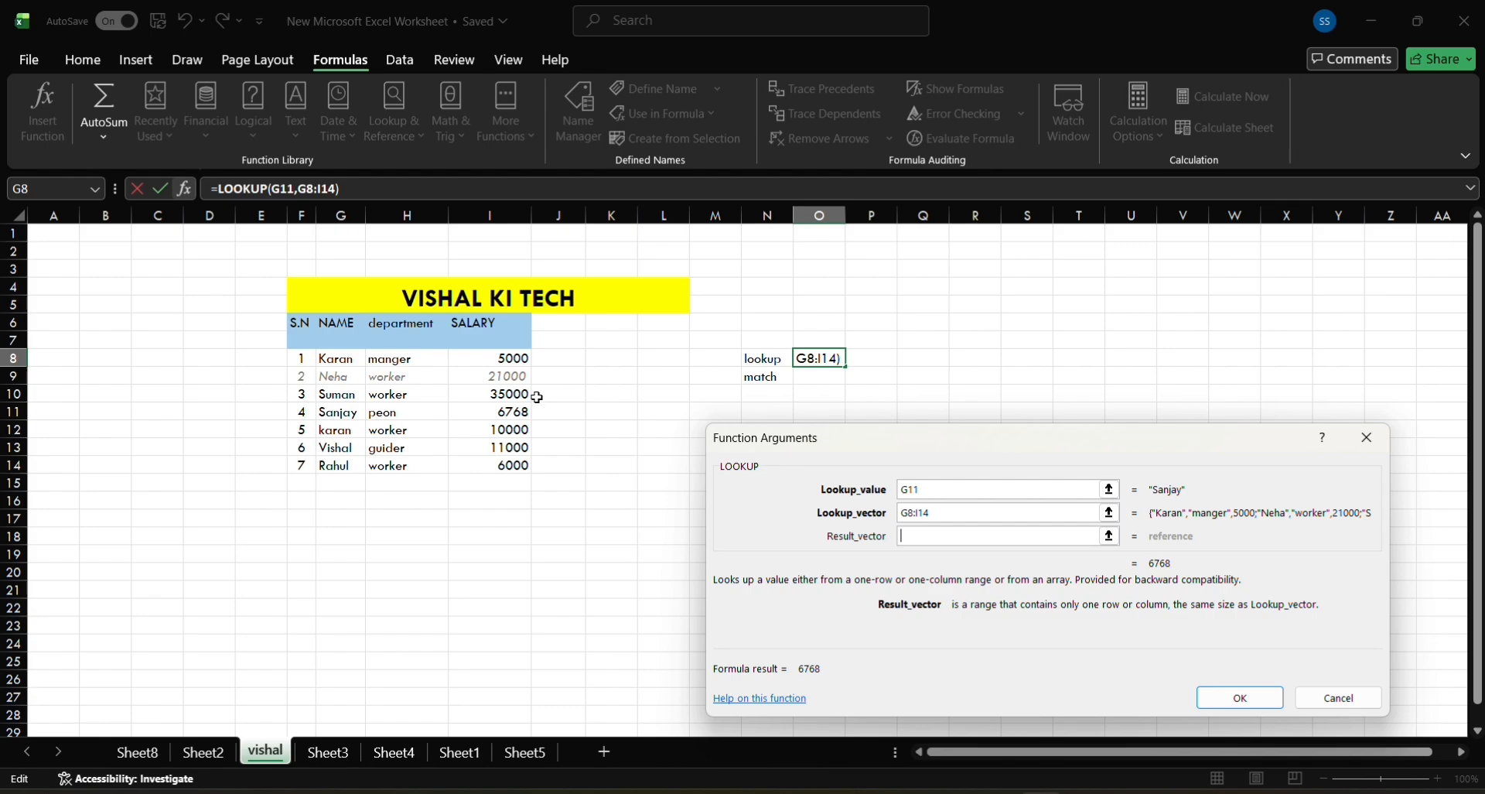
click(511, 357)
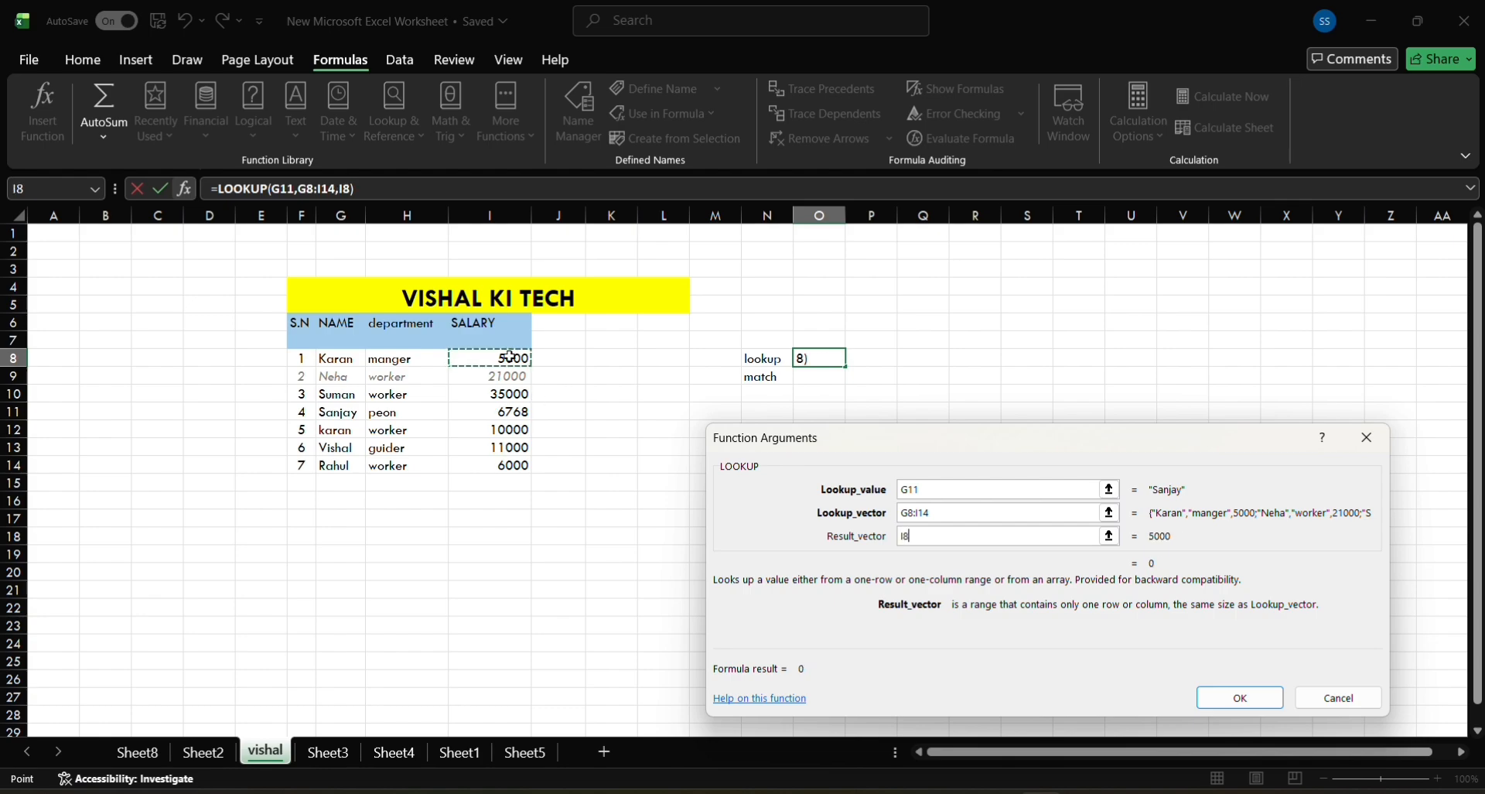
drag(511, 356, 513, 464)
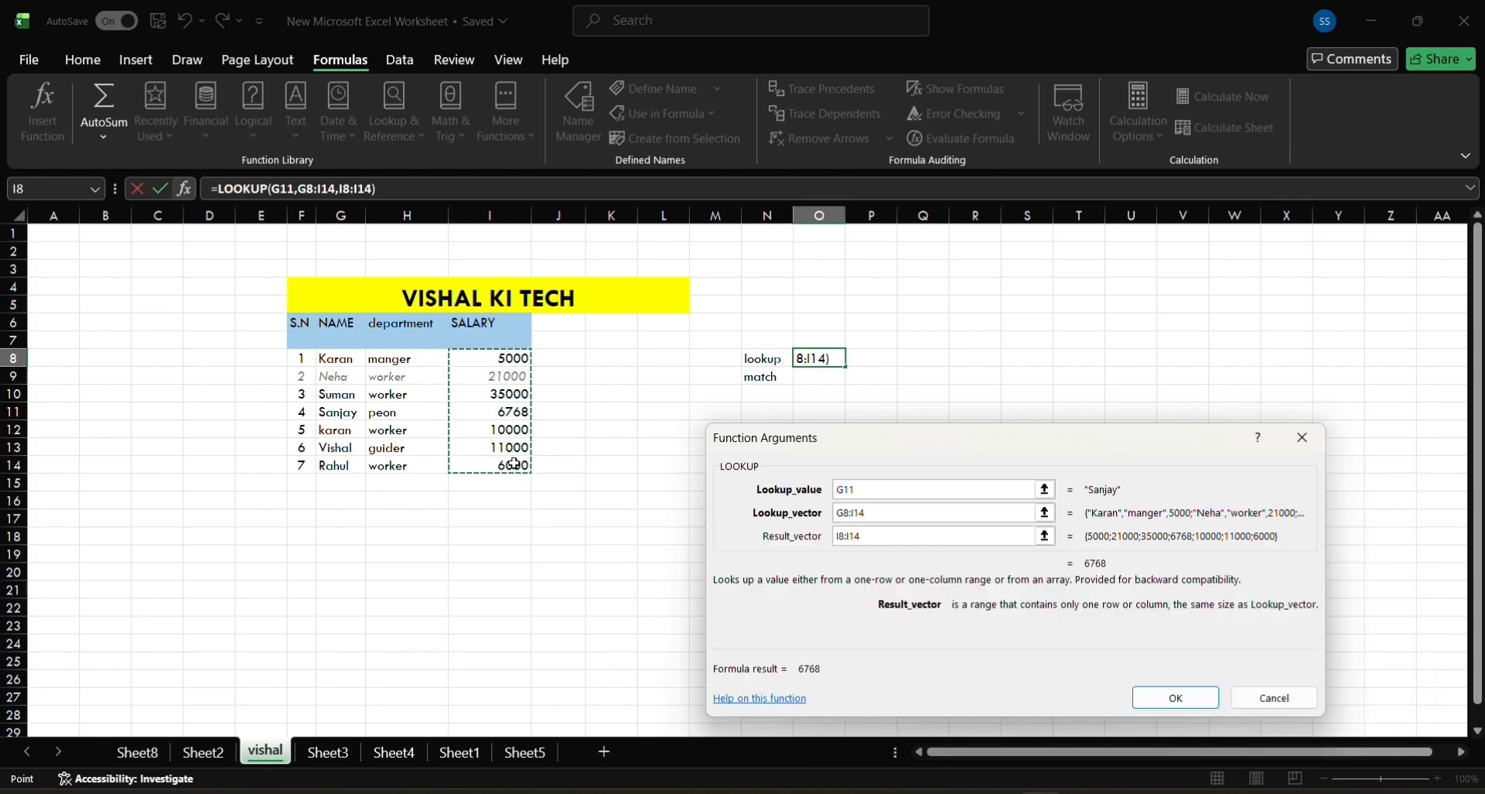
click(1196, 699)
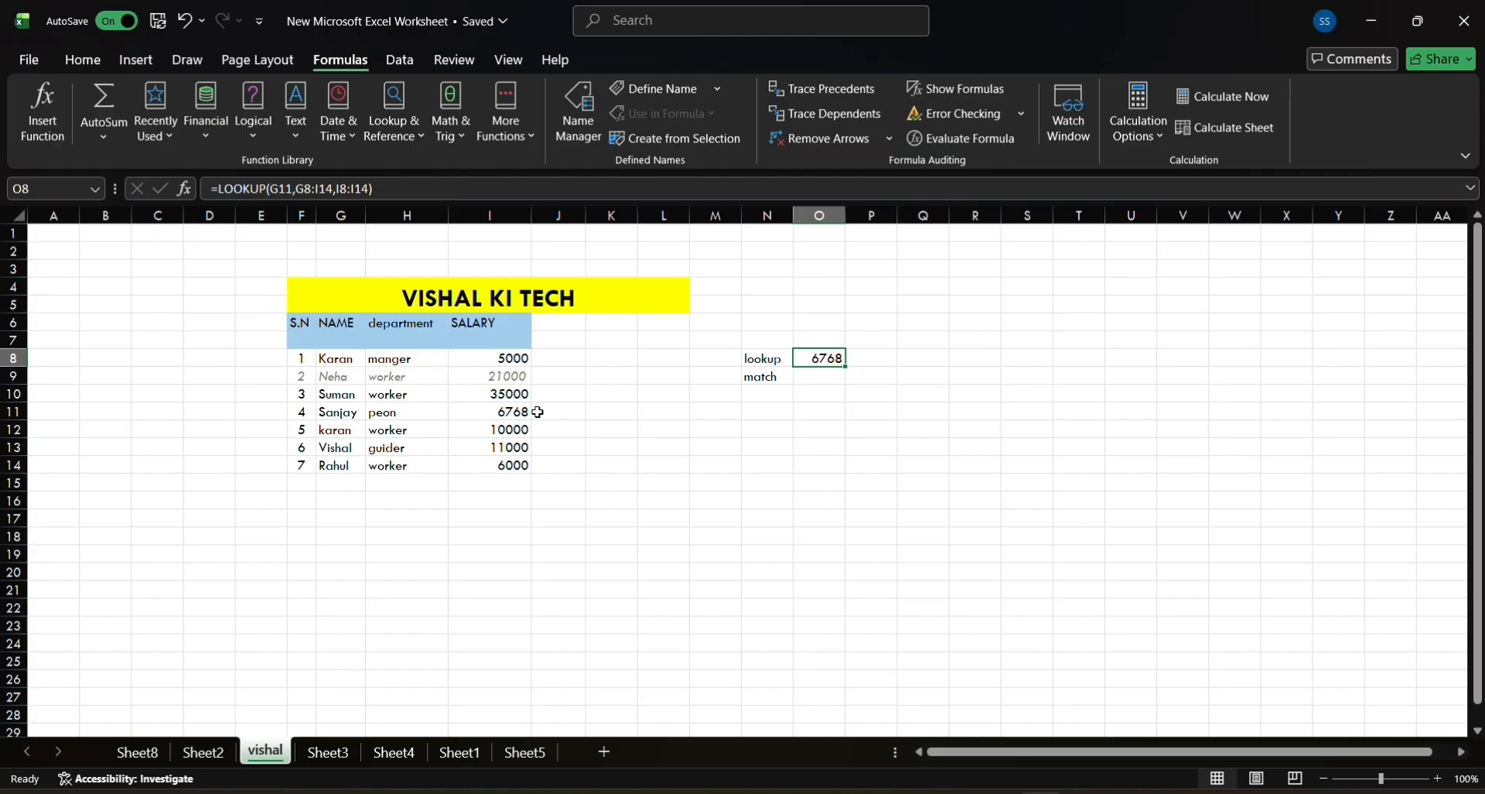
- Enter the formula =LOOKUP(G11,G8:I14,H8:H14) in cell P8 to return the department
click(867, 358)
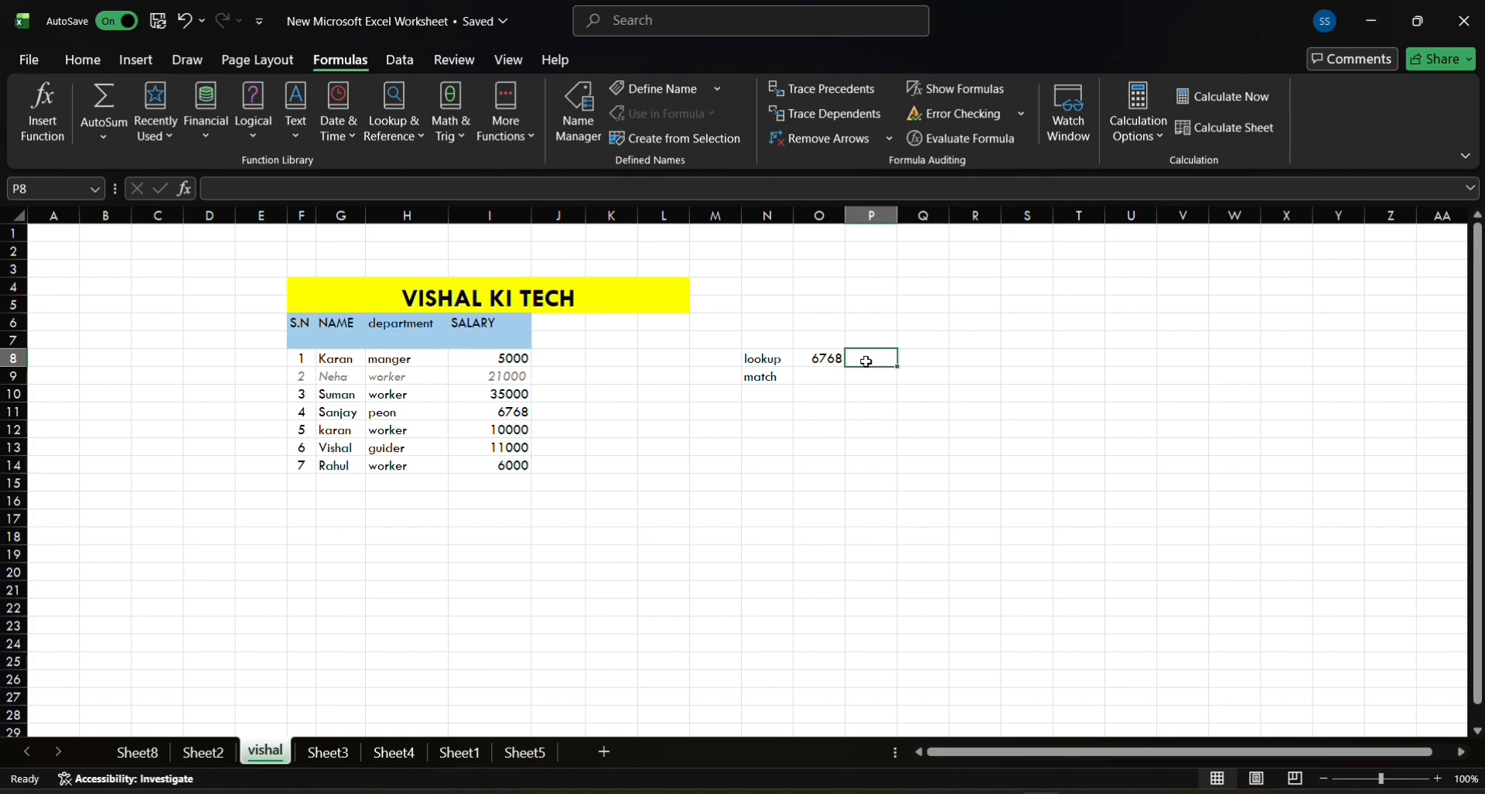
text(=)
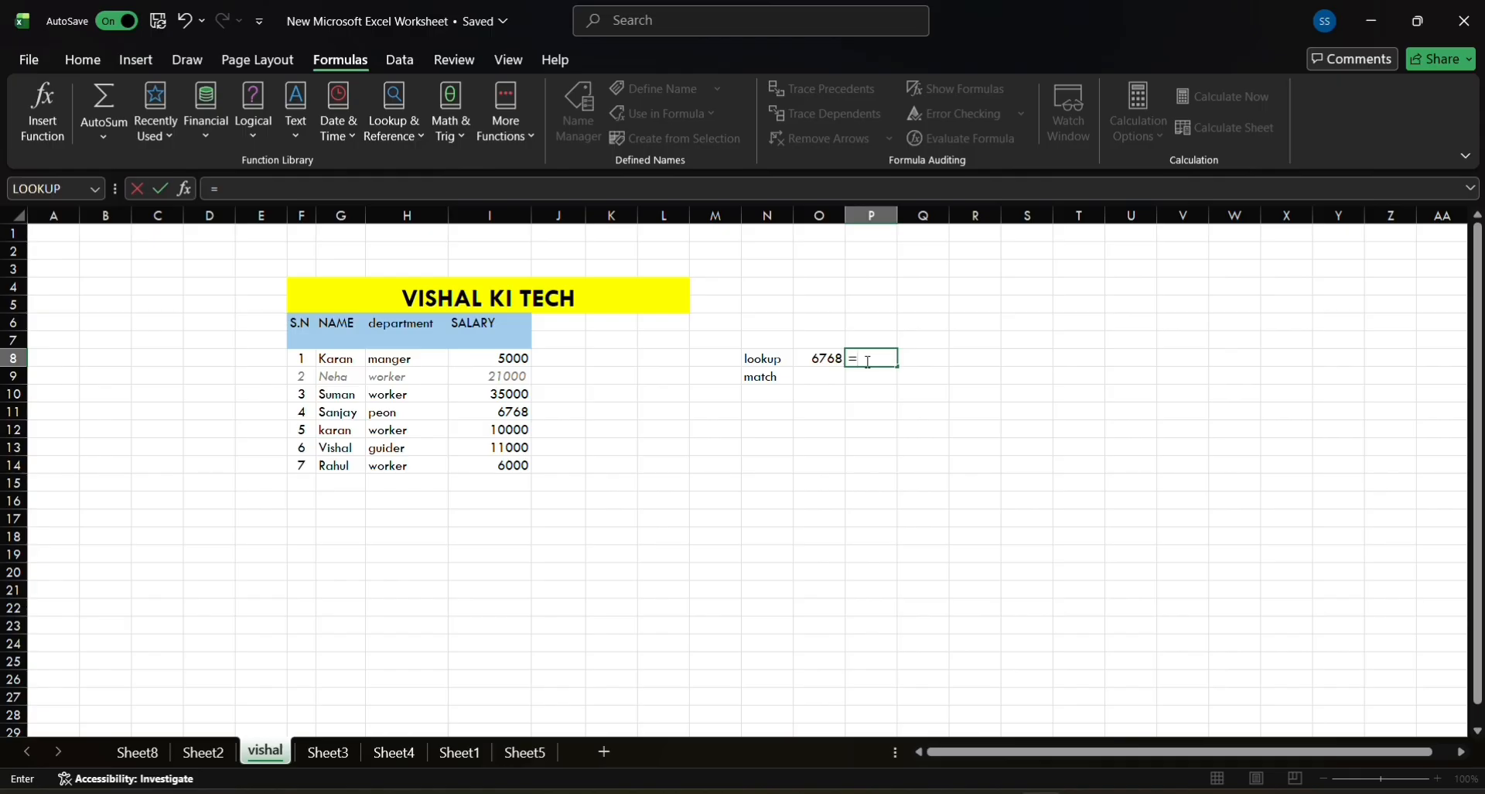
text(loo)
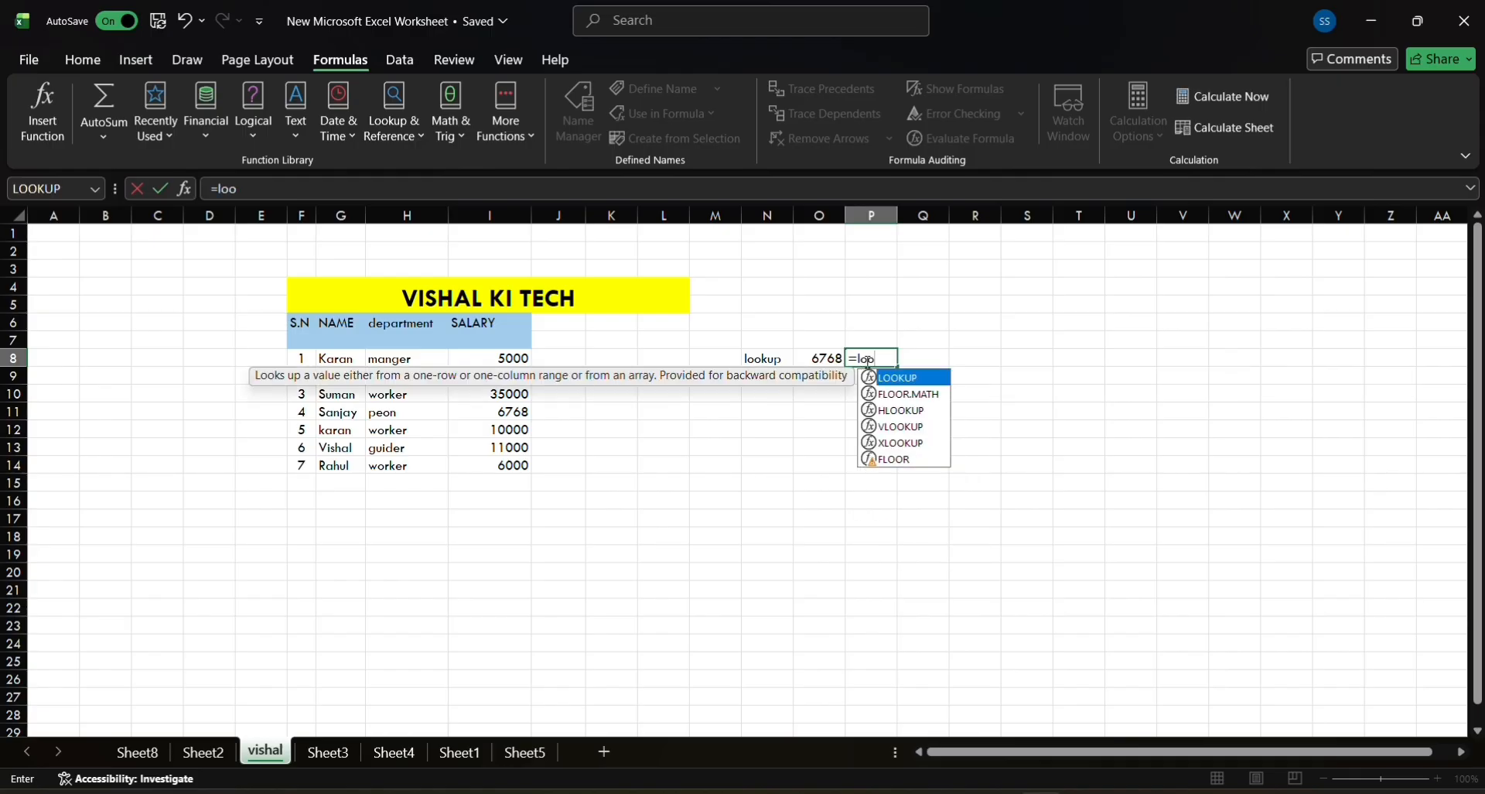
double_click(903, 377)
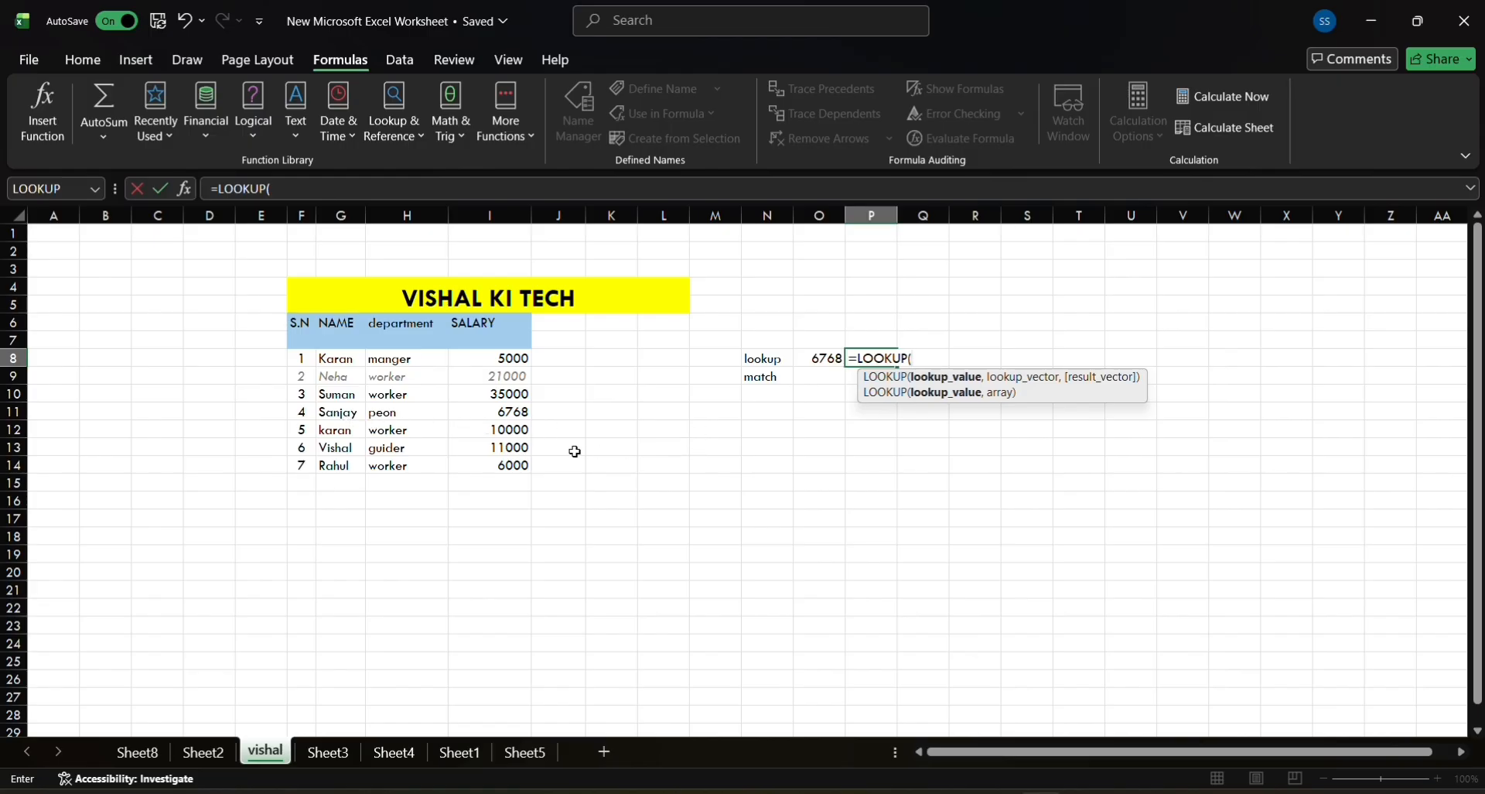
click(345, 415)
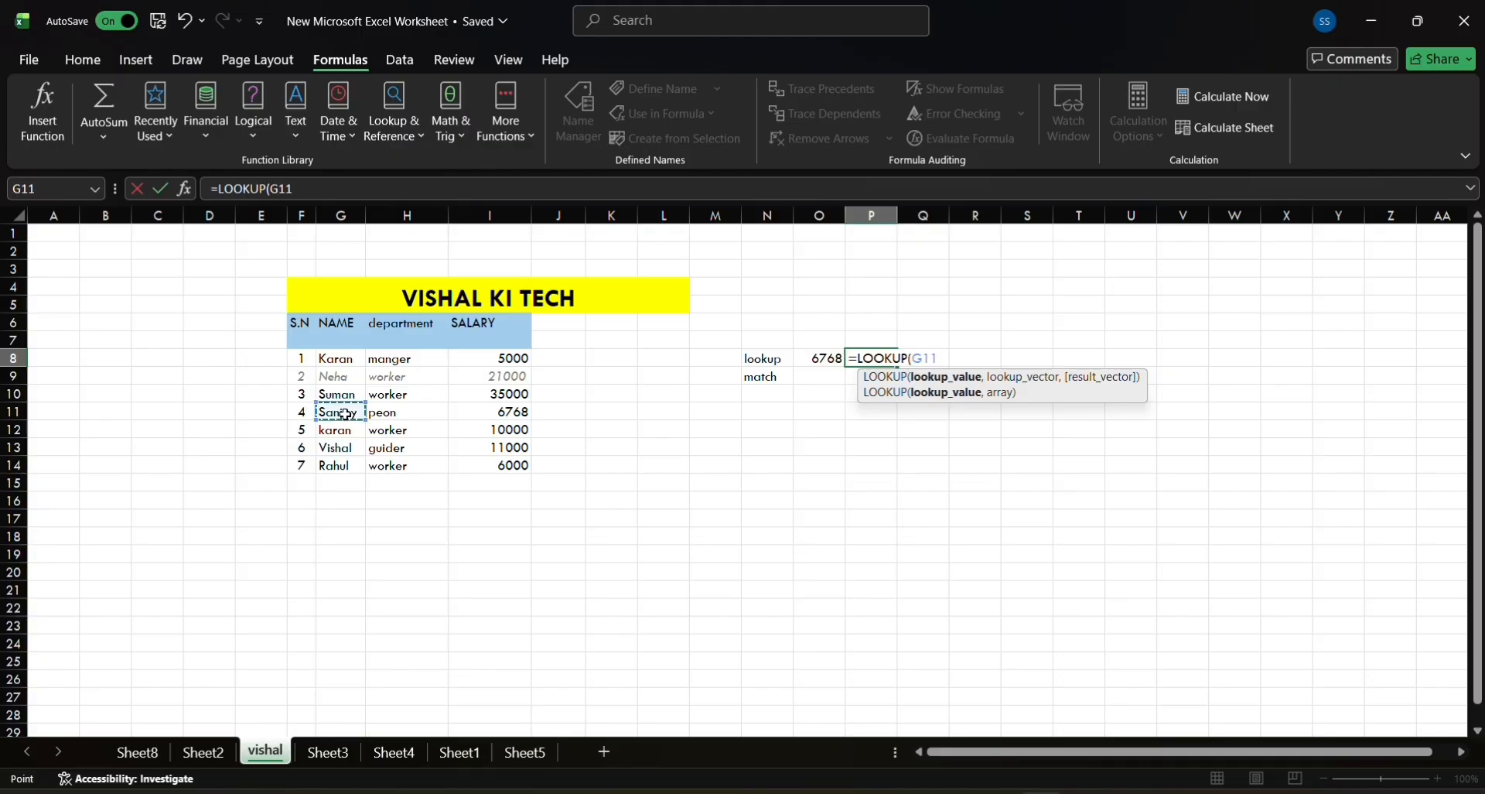
text(,)
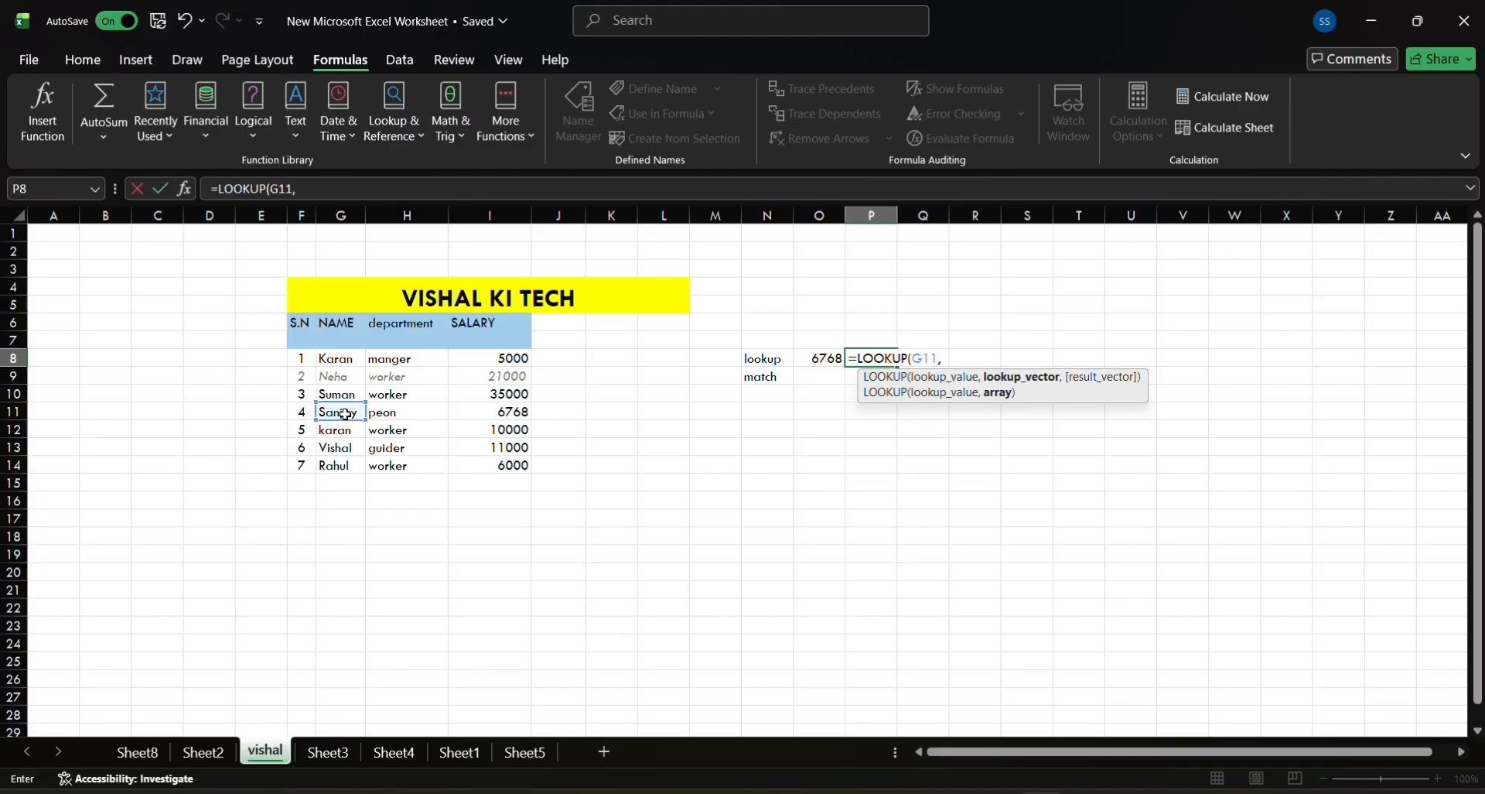
drag(334, 360, 484, 465)
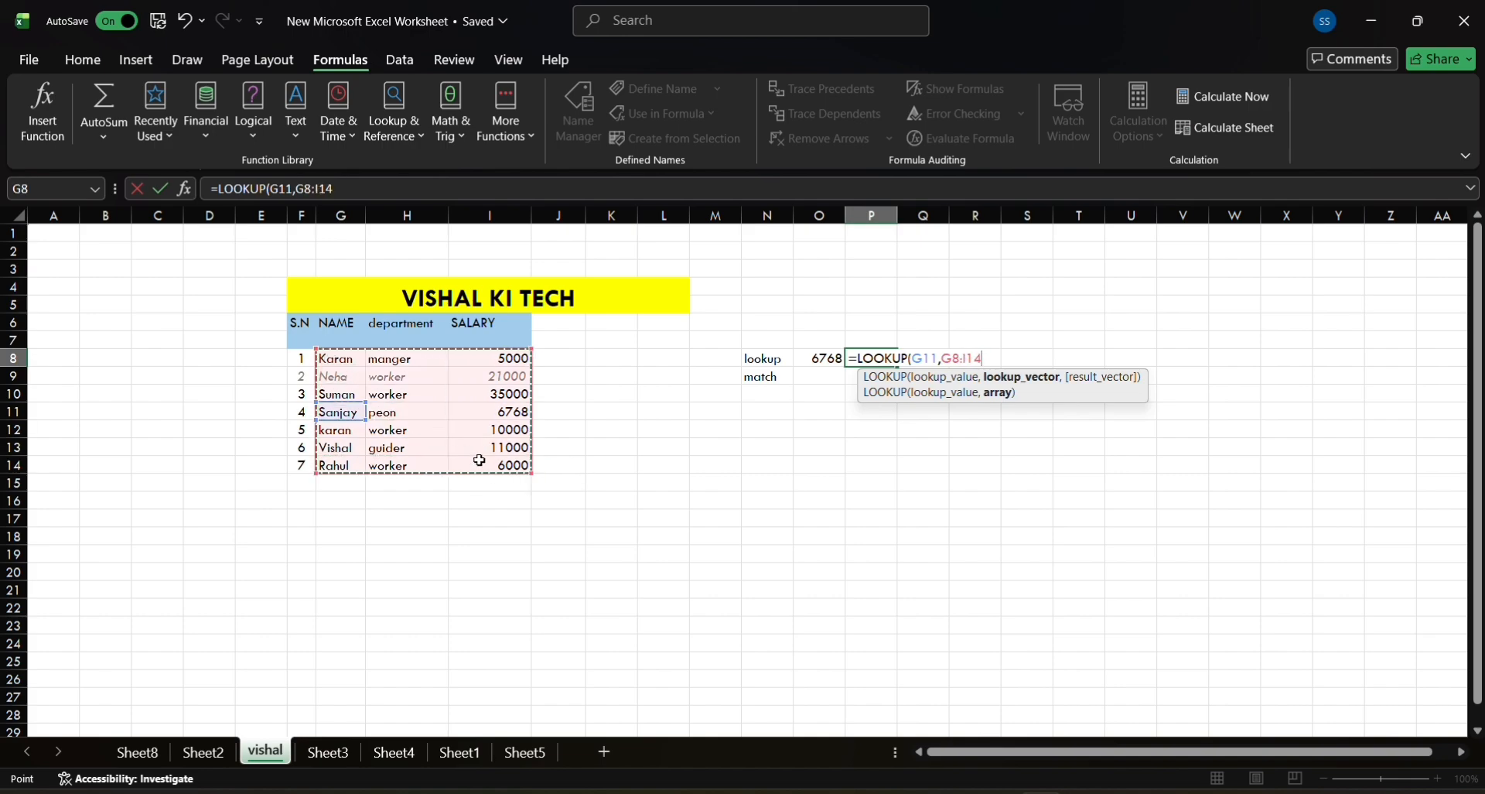
text(,)
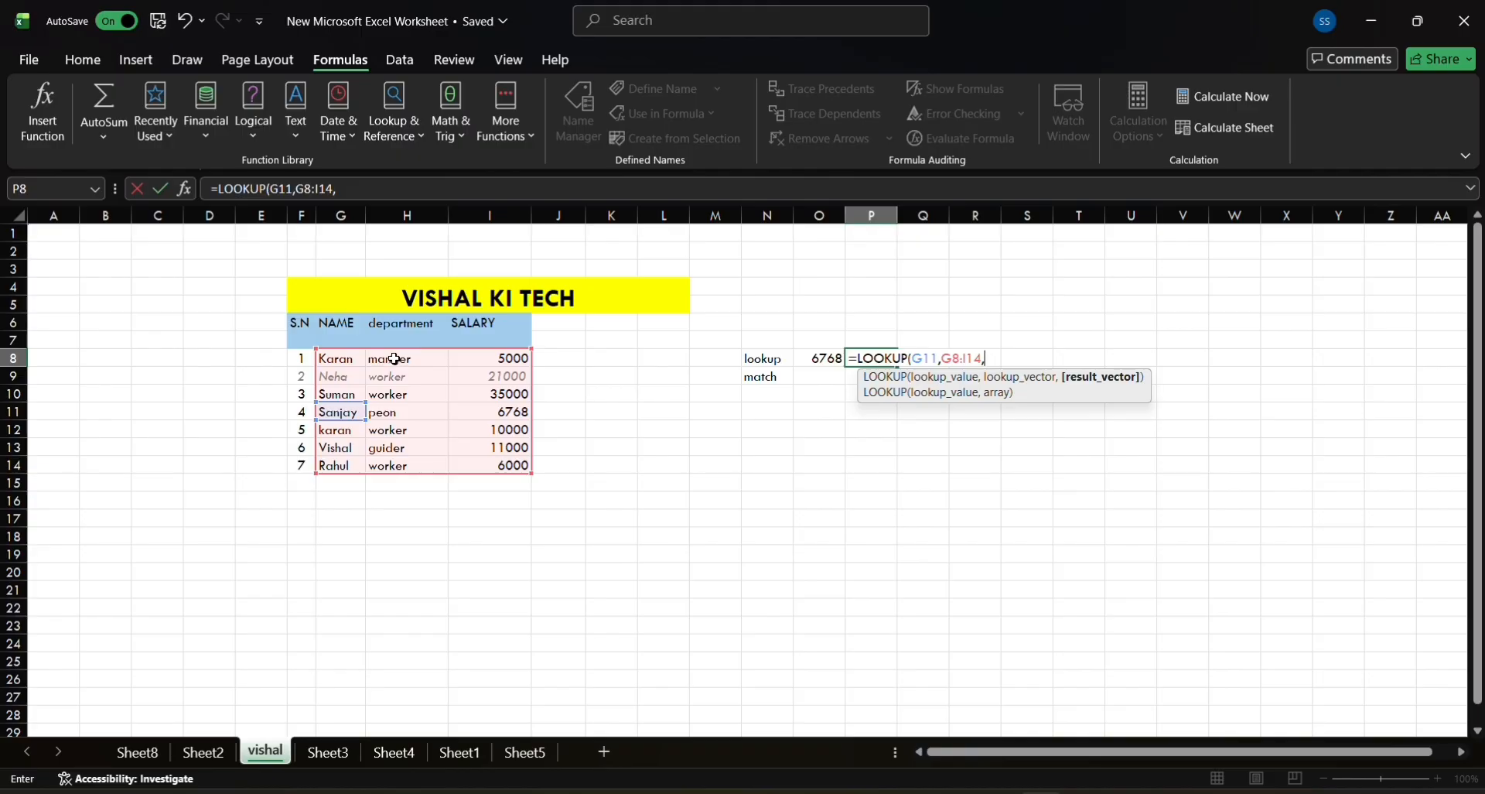
drag(394, 361, 392, 462)
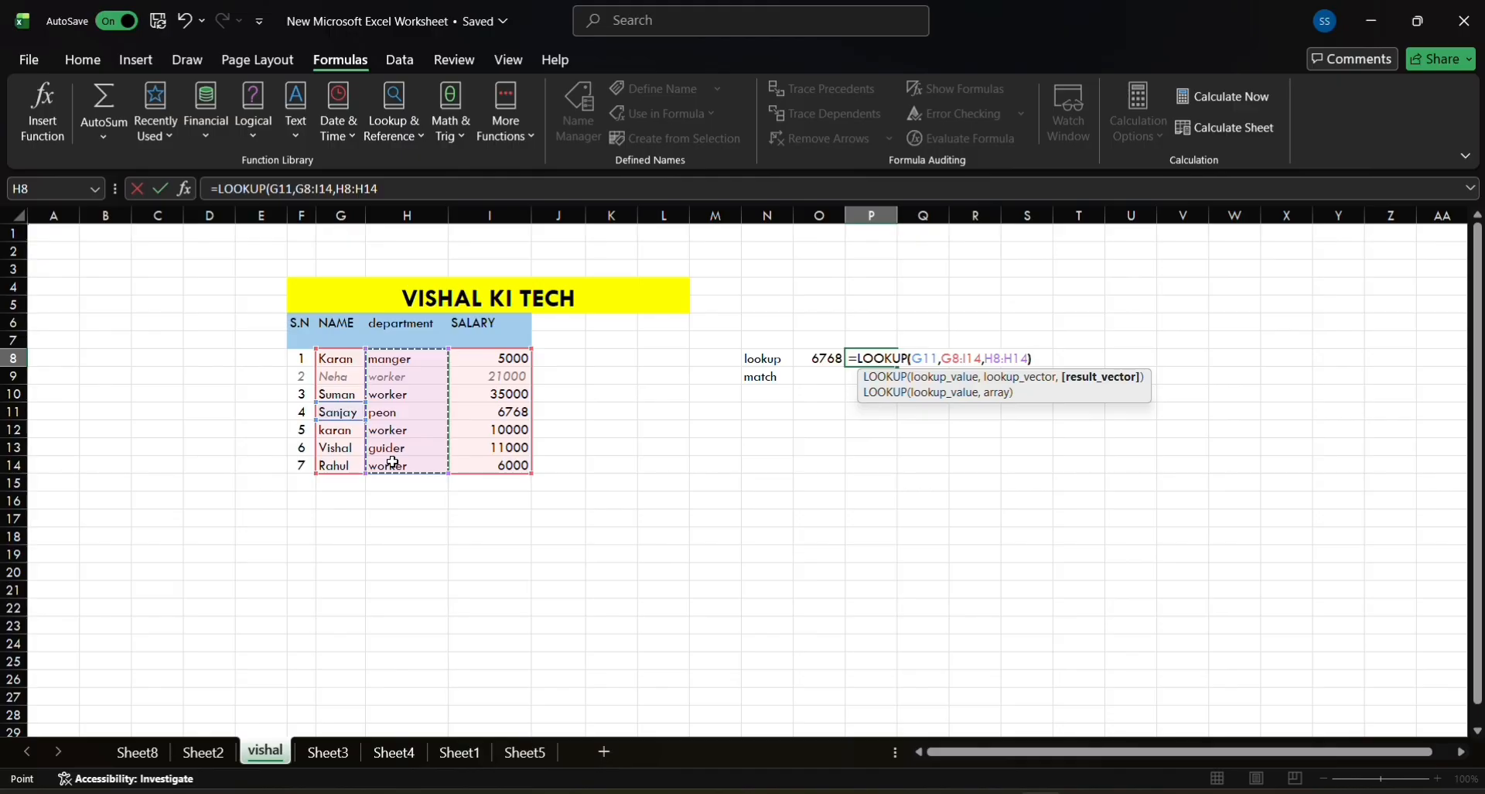
key(Return)
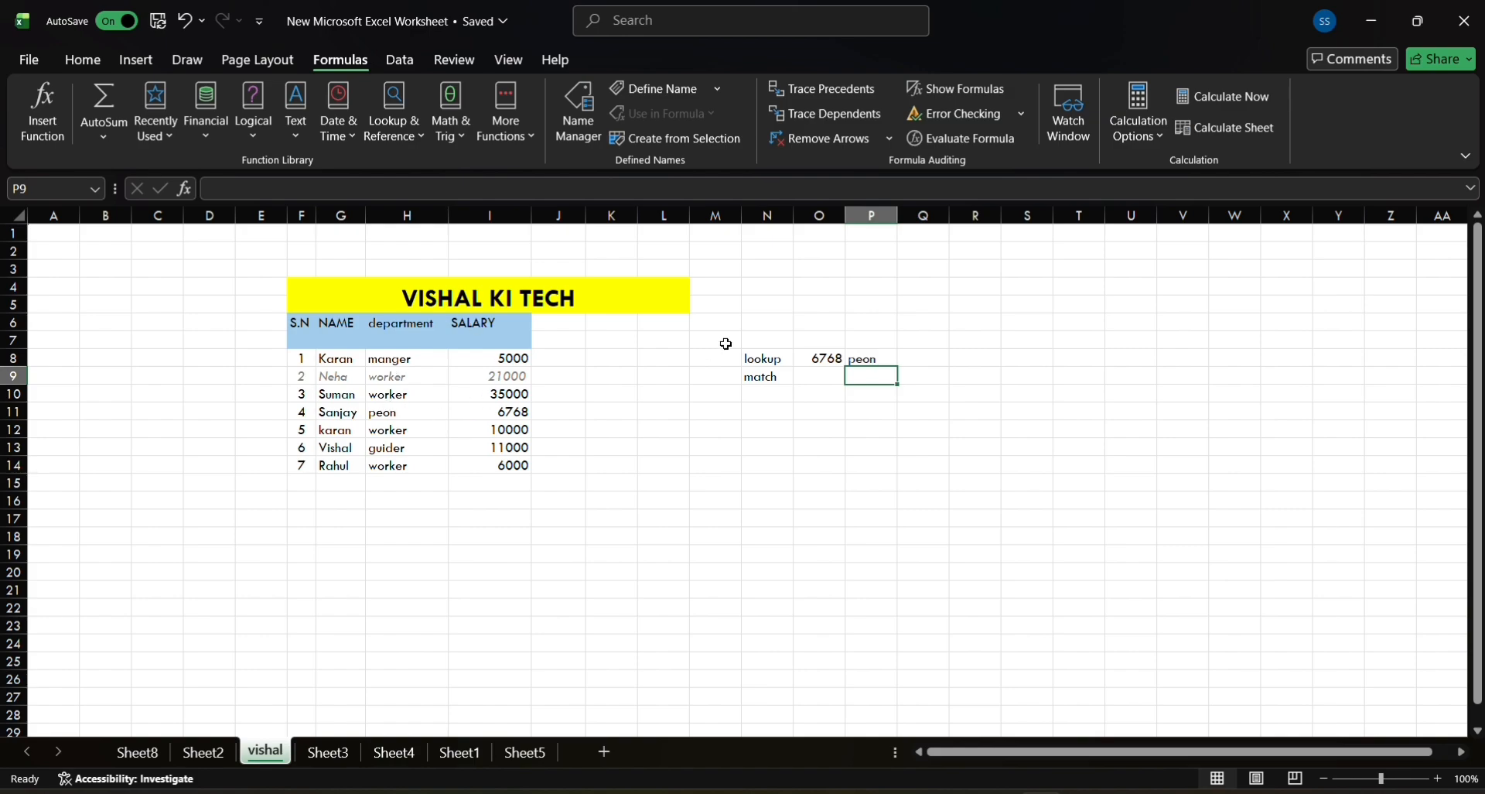
- Insert a MATCH function in cell P6 with lookup value G13, lookup array G8:G14 and match type 0
click(806, 381)
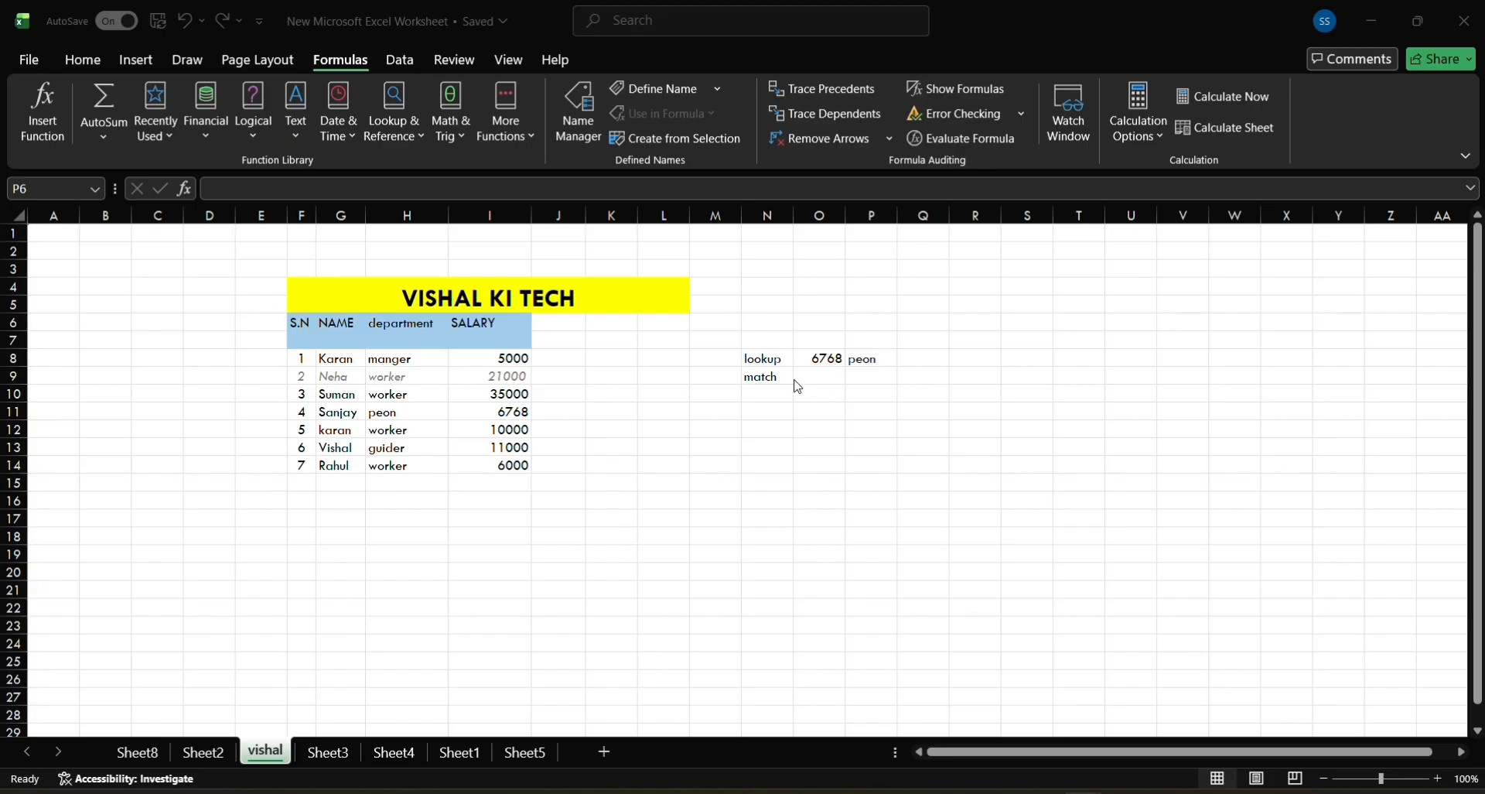
click(419, 132)
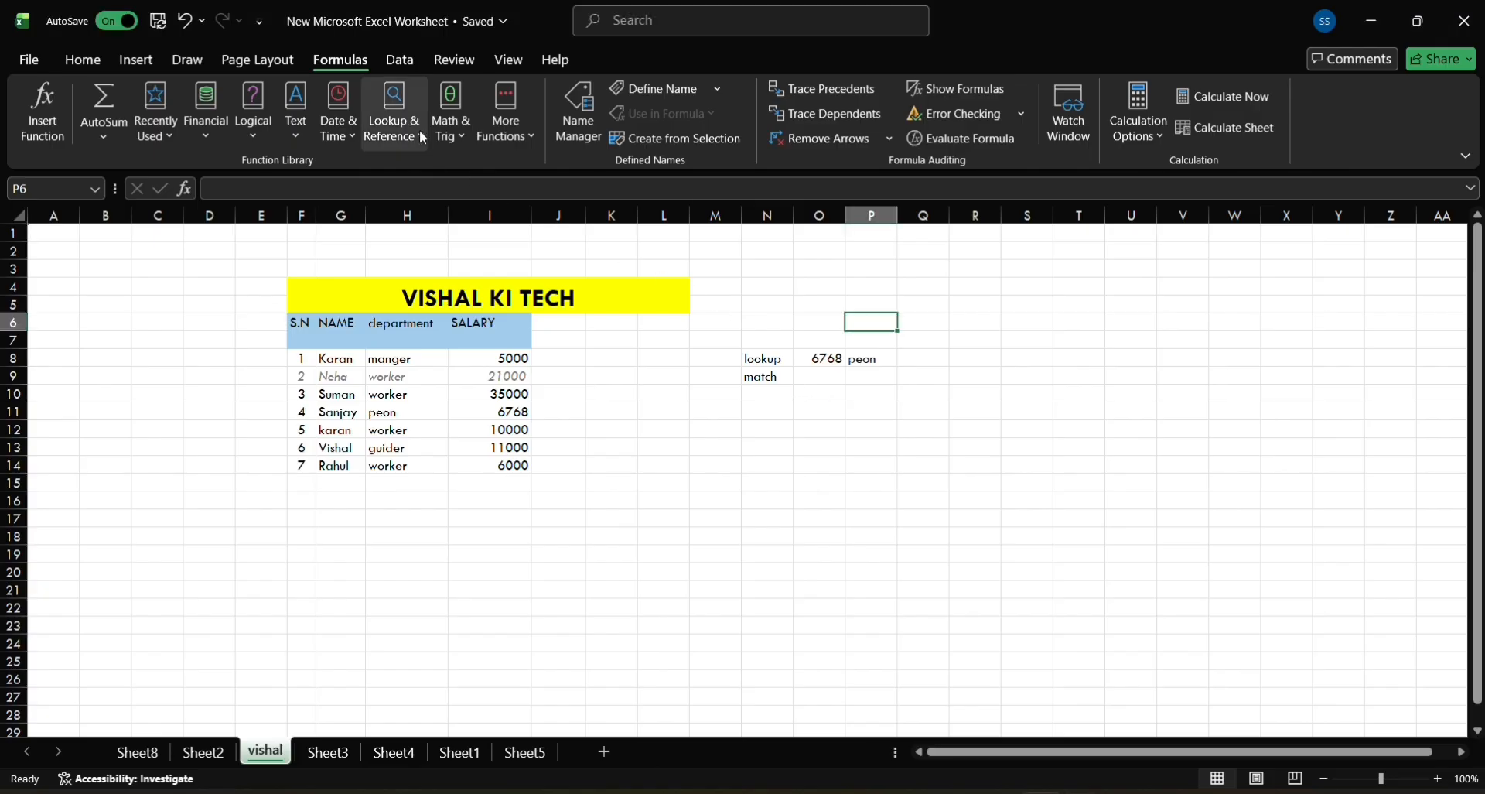
scroll(448, 395, down, 3)
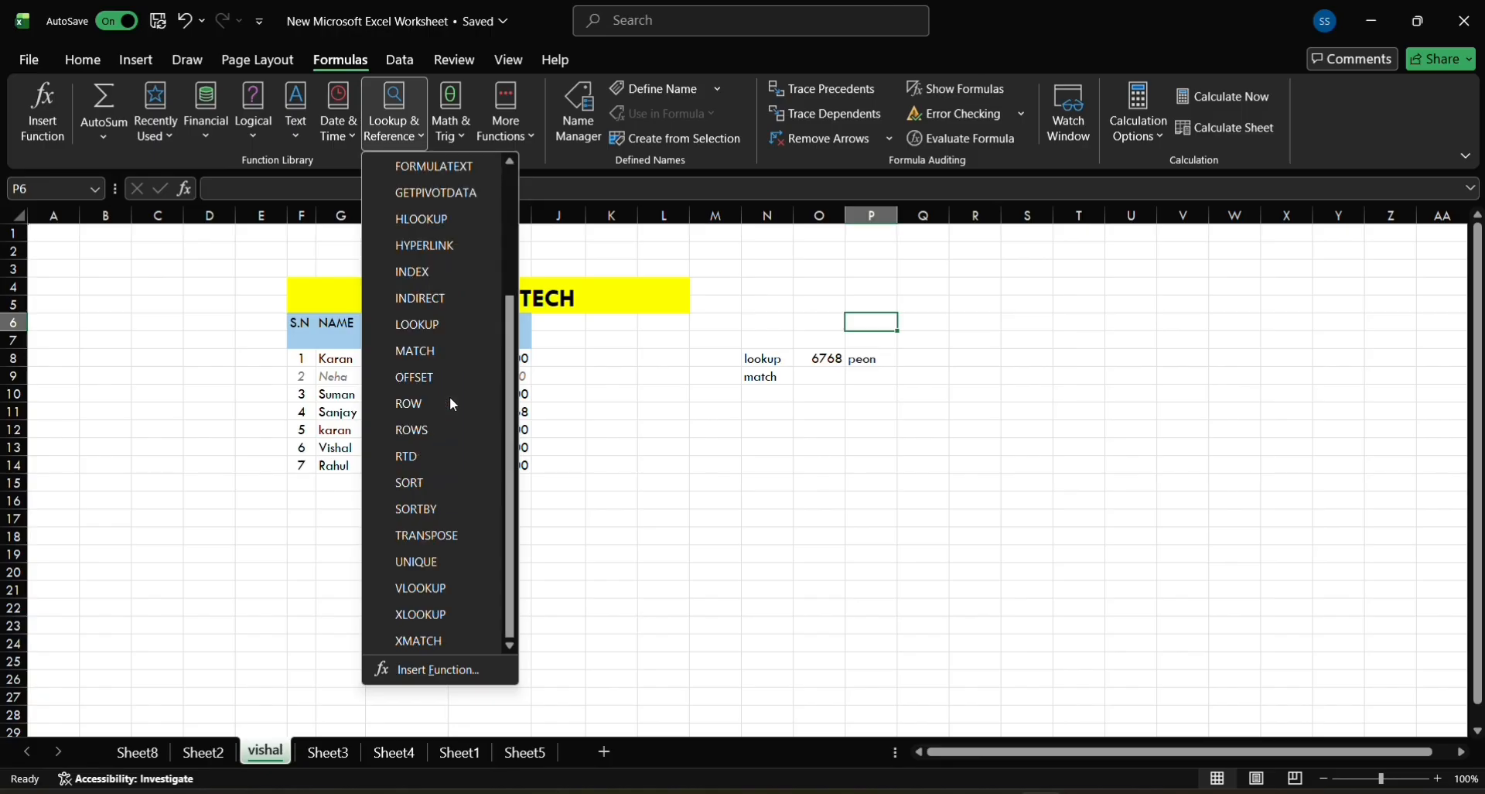
click(444, 351)
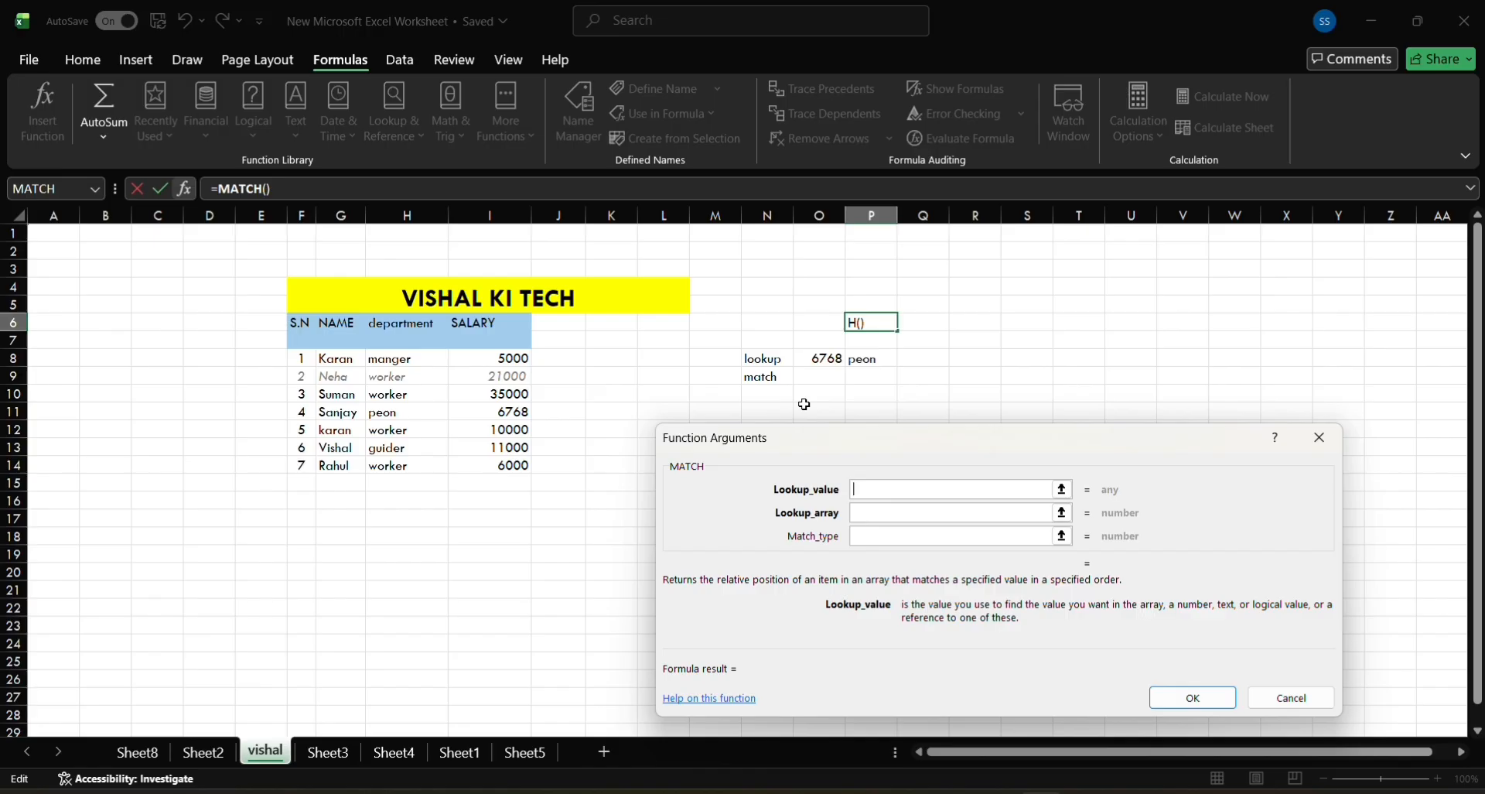
click(340, 452)
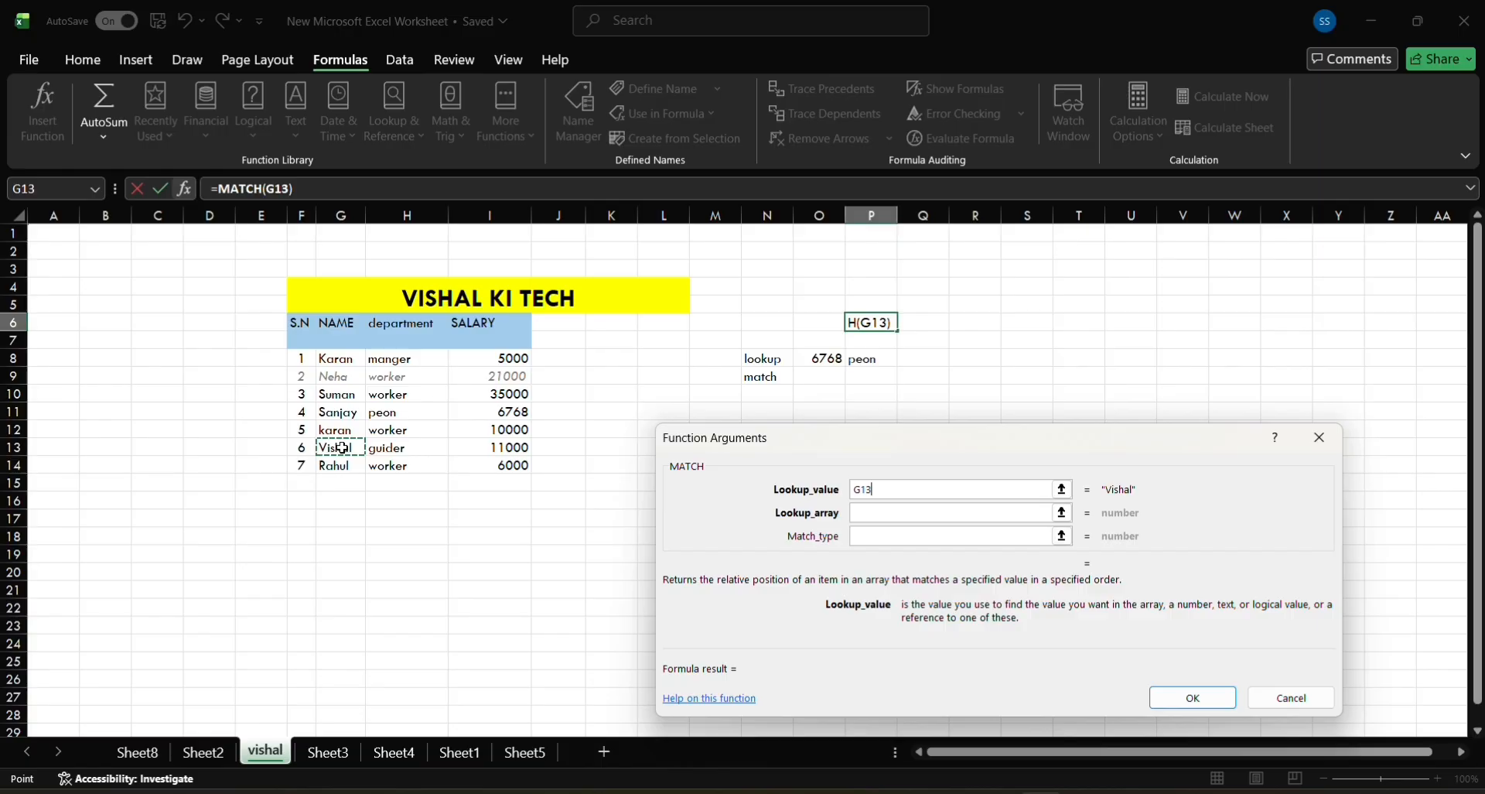
click(855, 516)
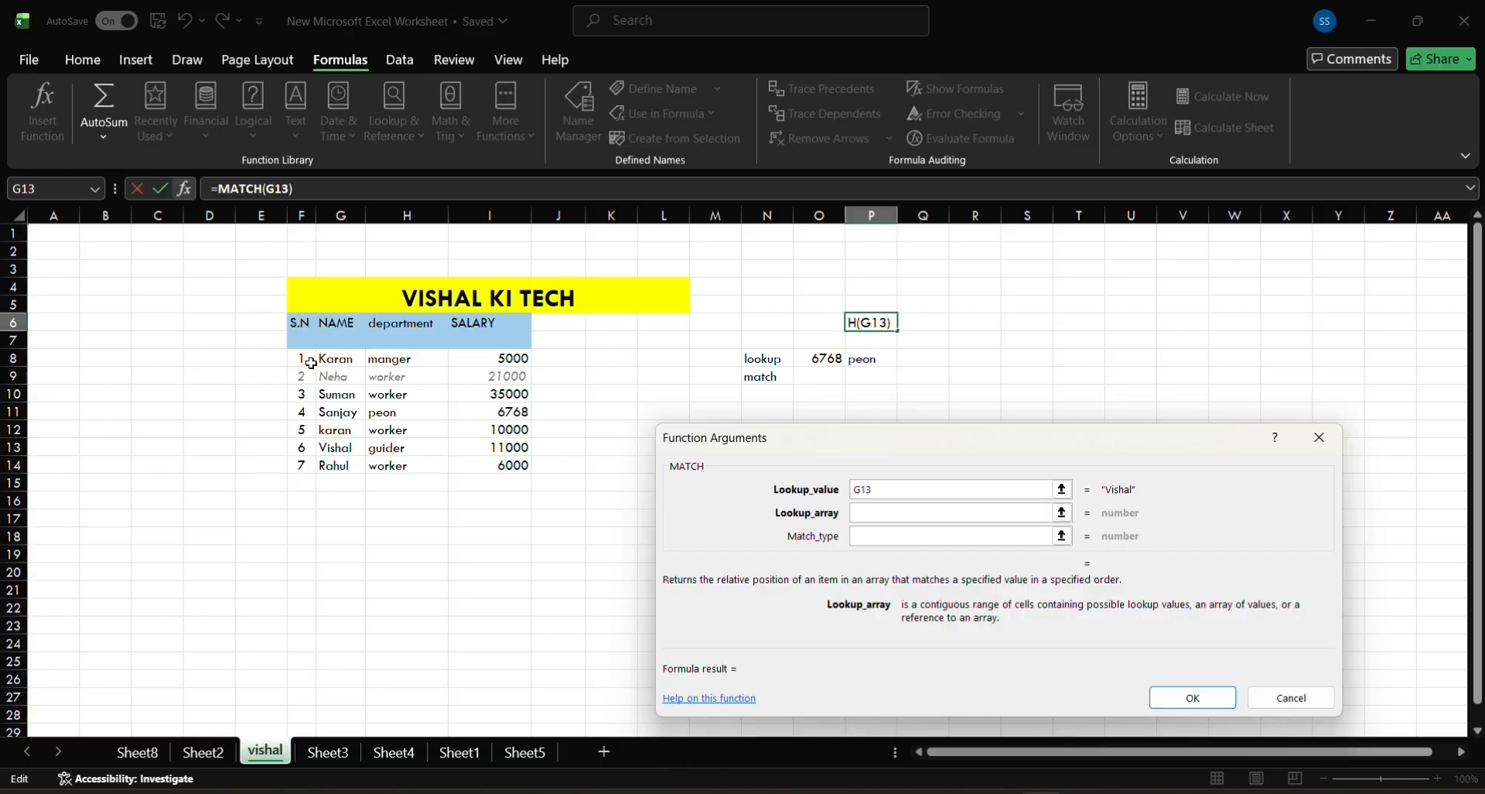
drag(311, 363, 327, 464)
click(897, 539)
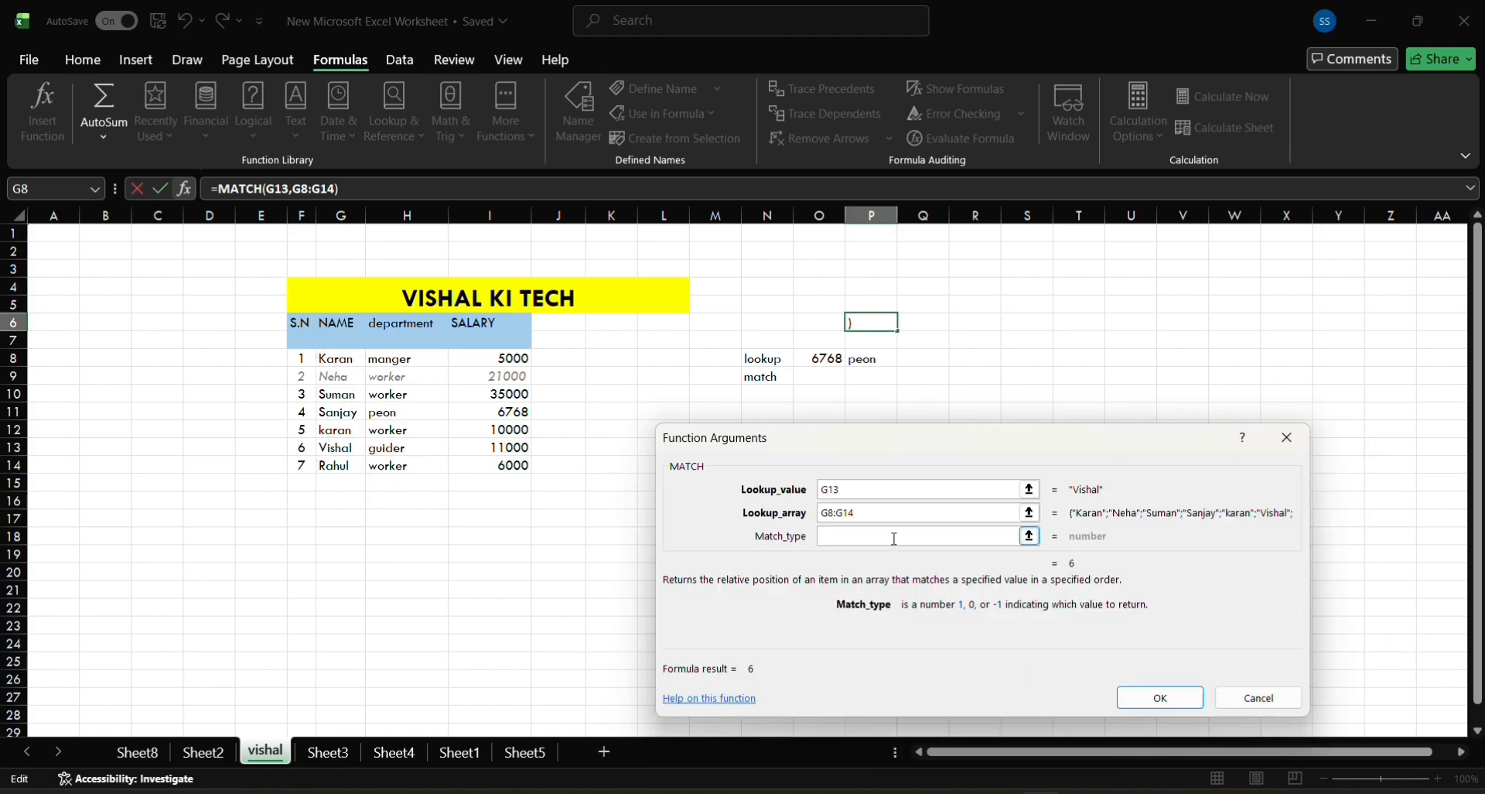
text(0)
click(1160, 699)
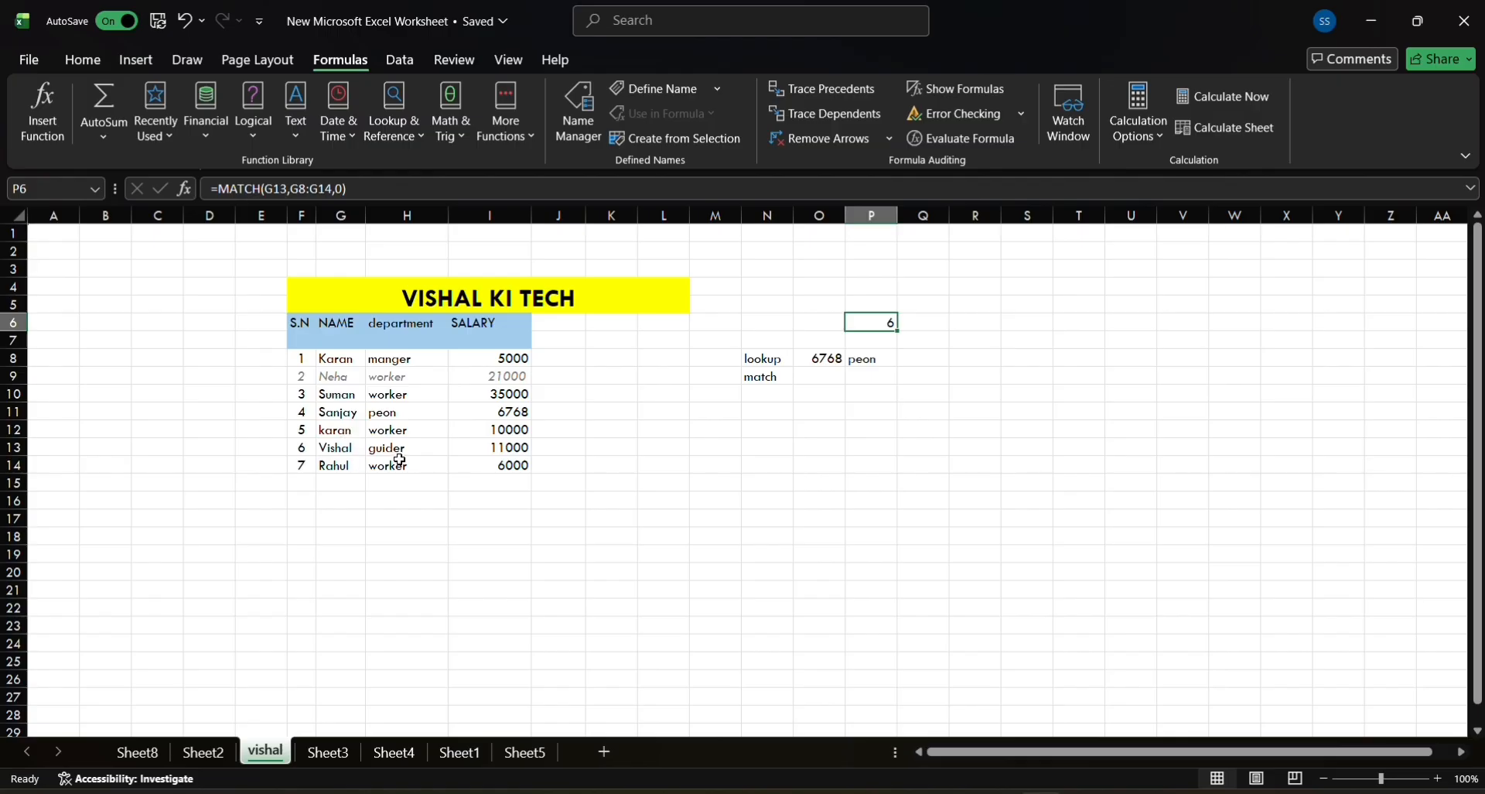
- Enter a MATCH formula in cell O9 that looks up the third employee's name as quoted text in G8:G14 with match type 0
click(813, 375)
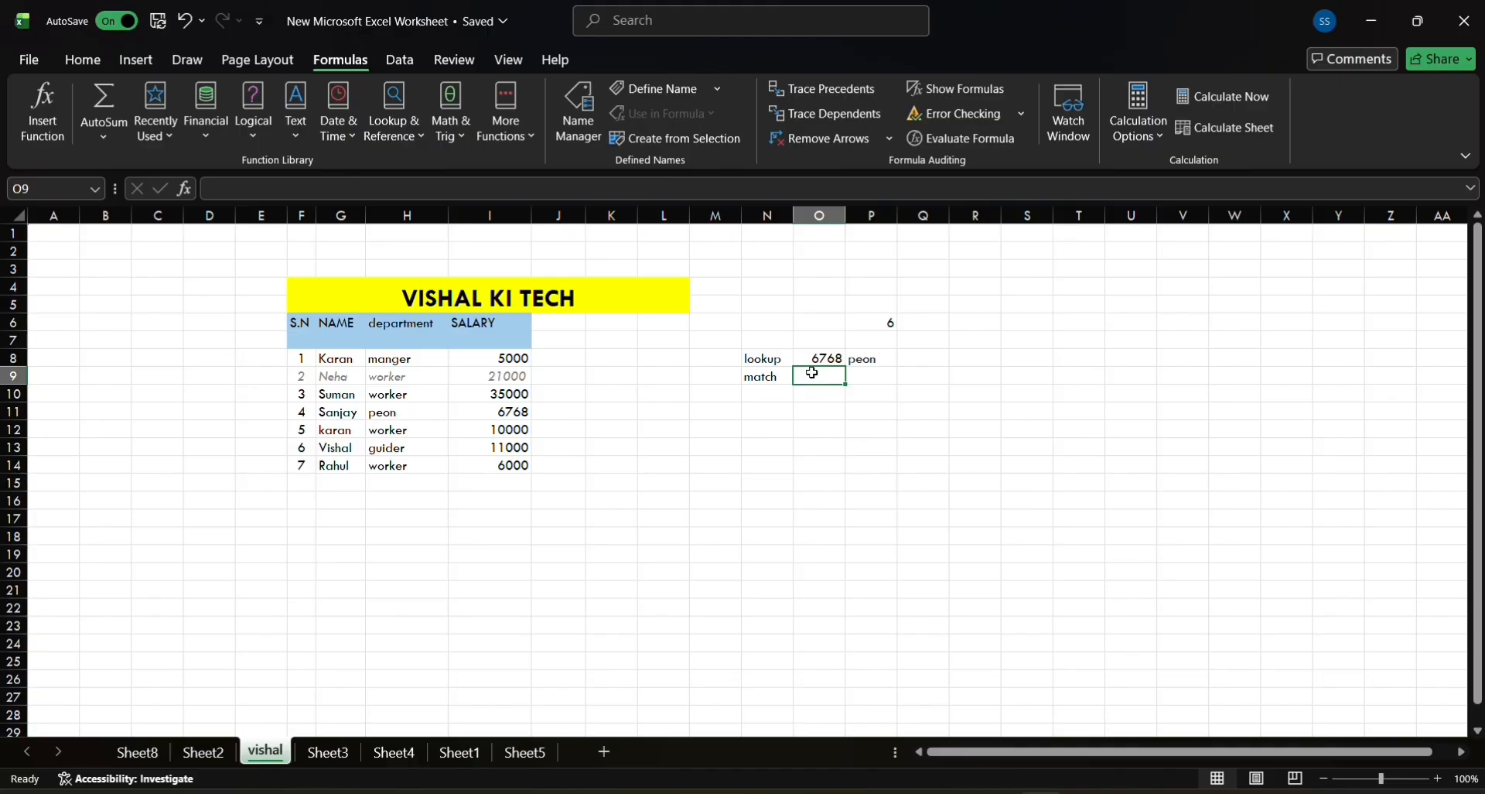
text(=)
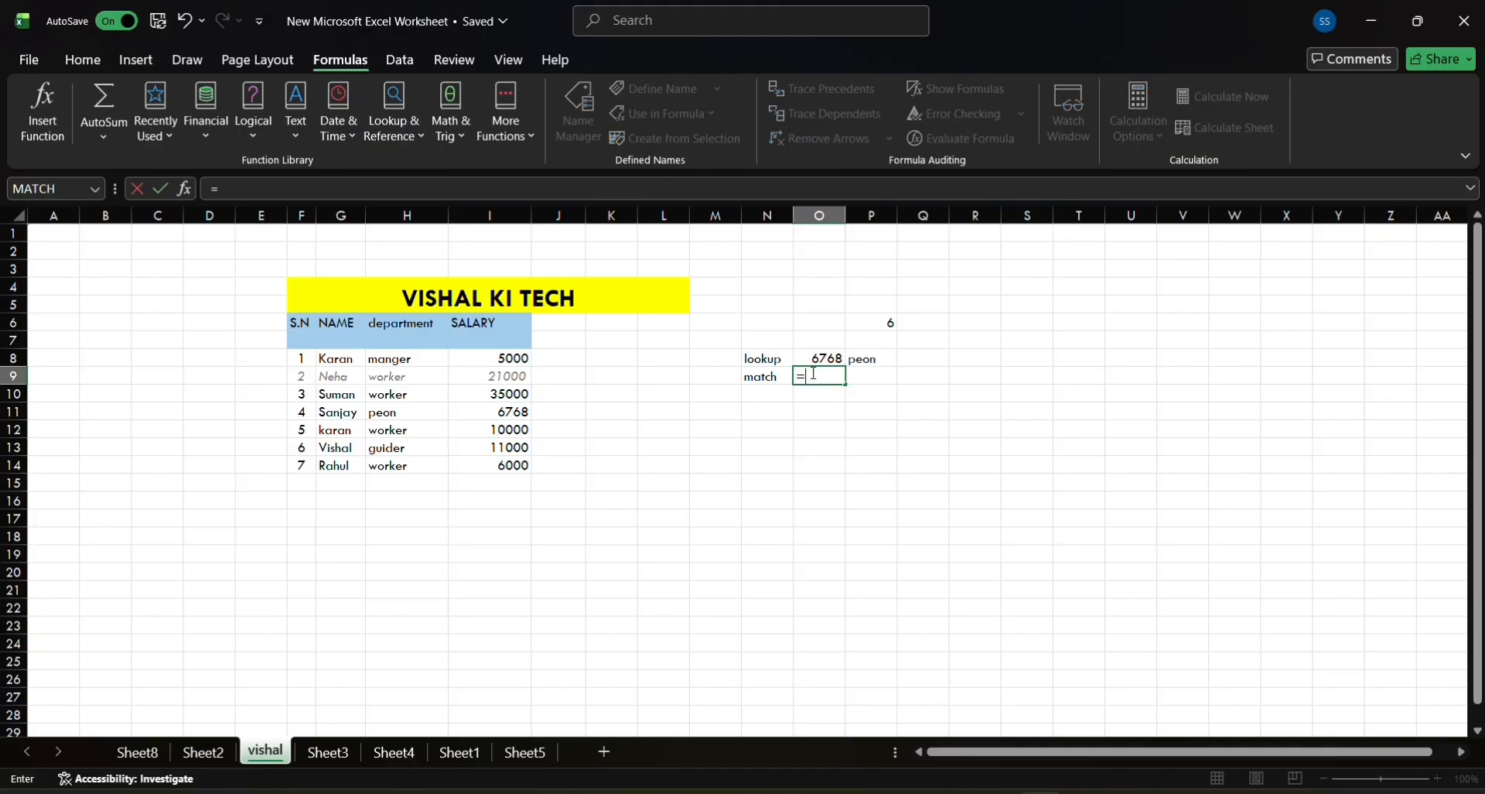
text(m)
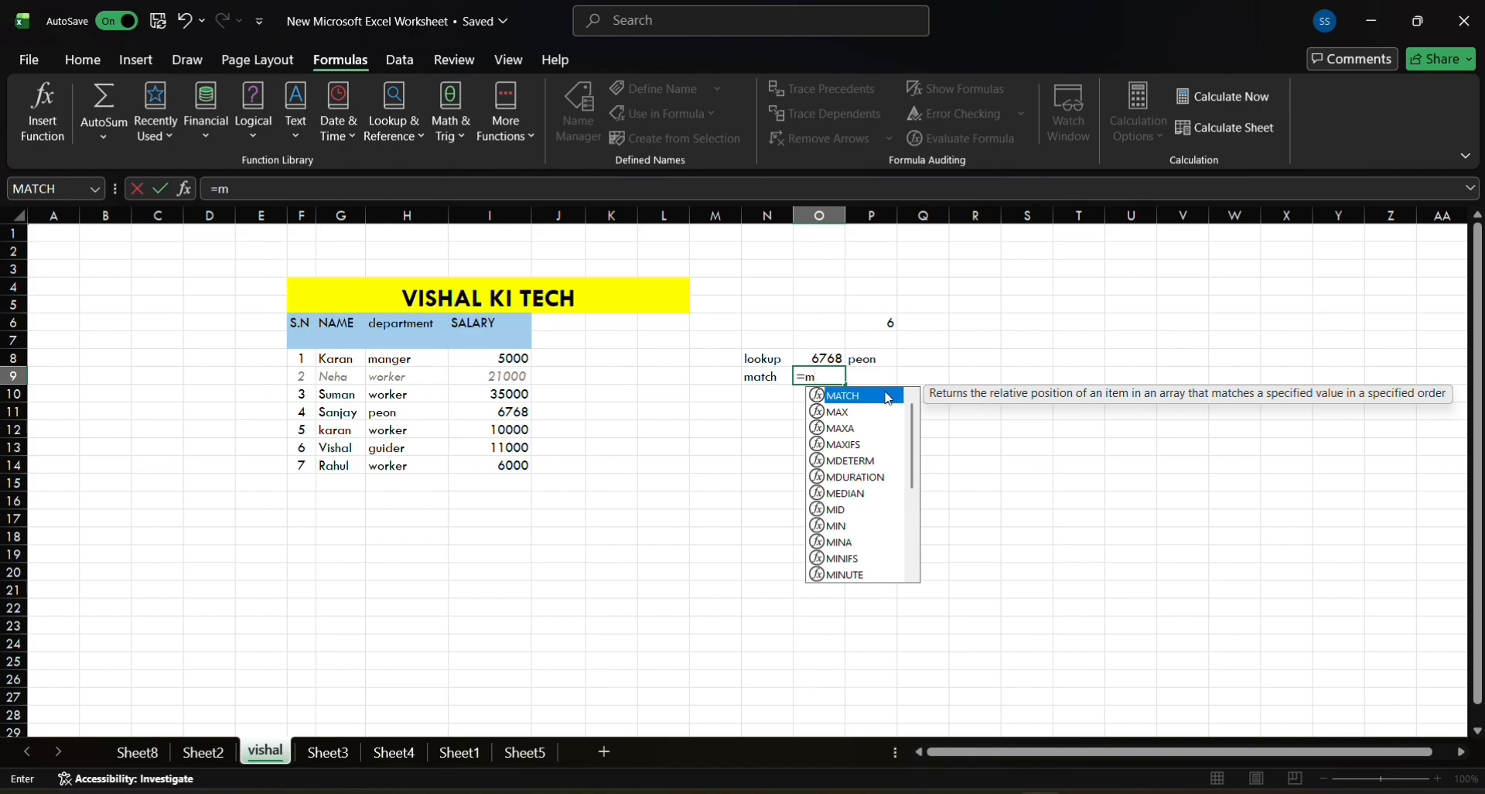
double_click(888, 396)
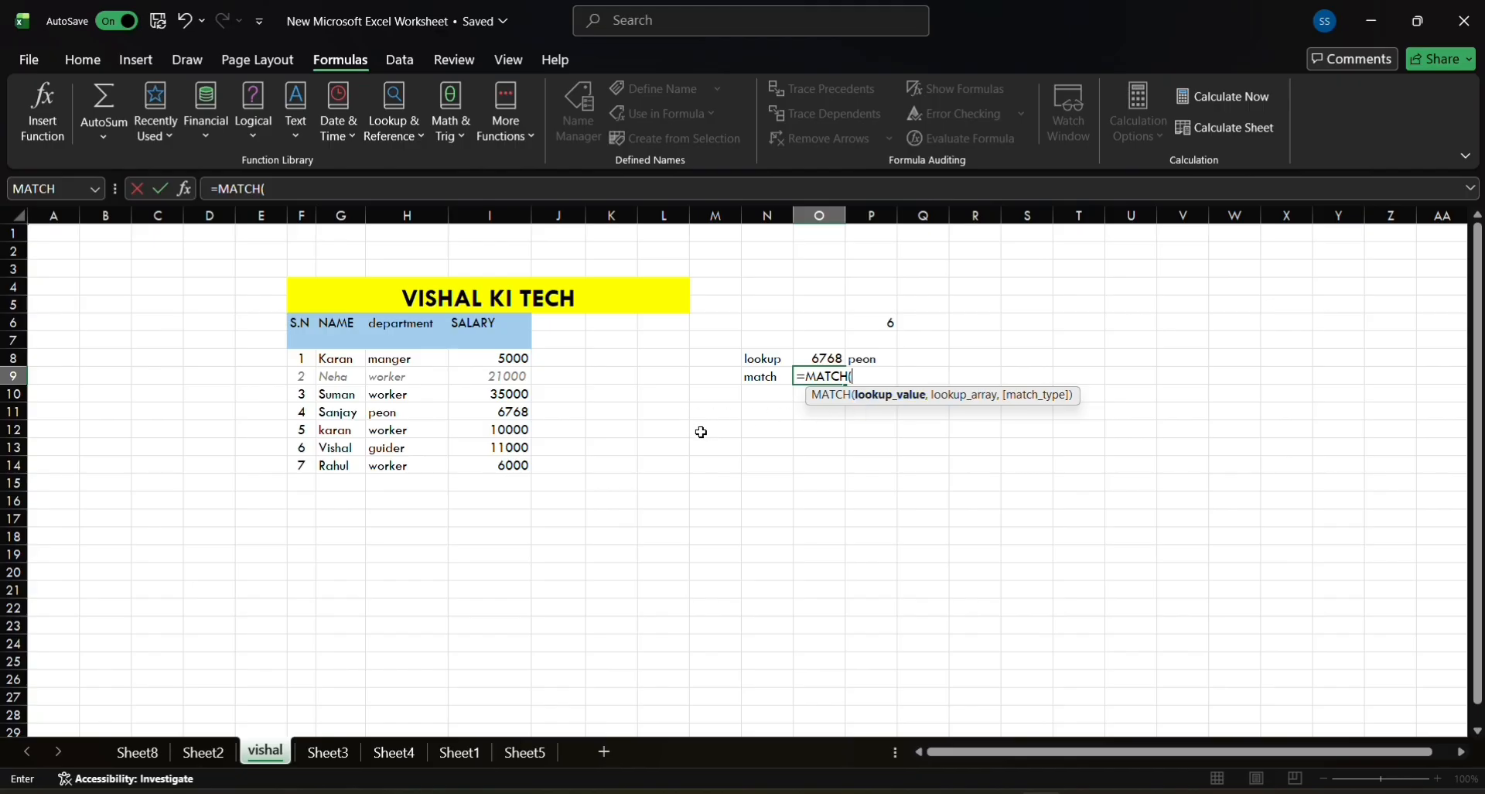
text(")
text(suman",)
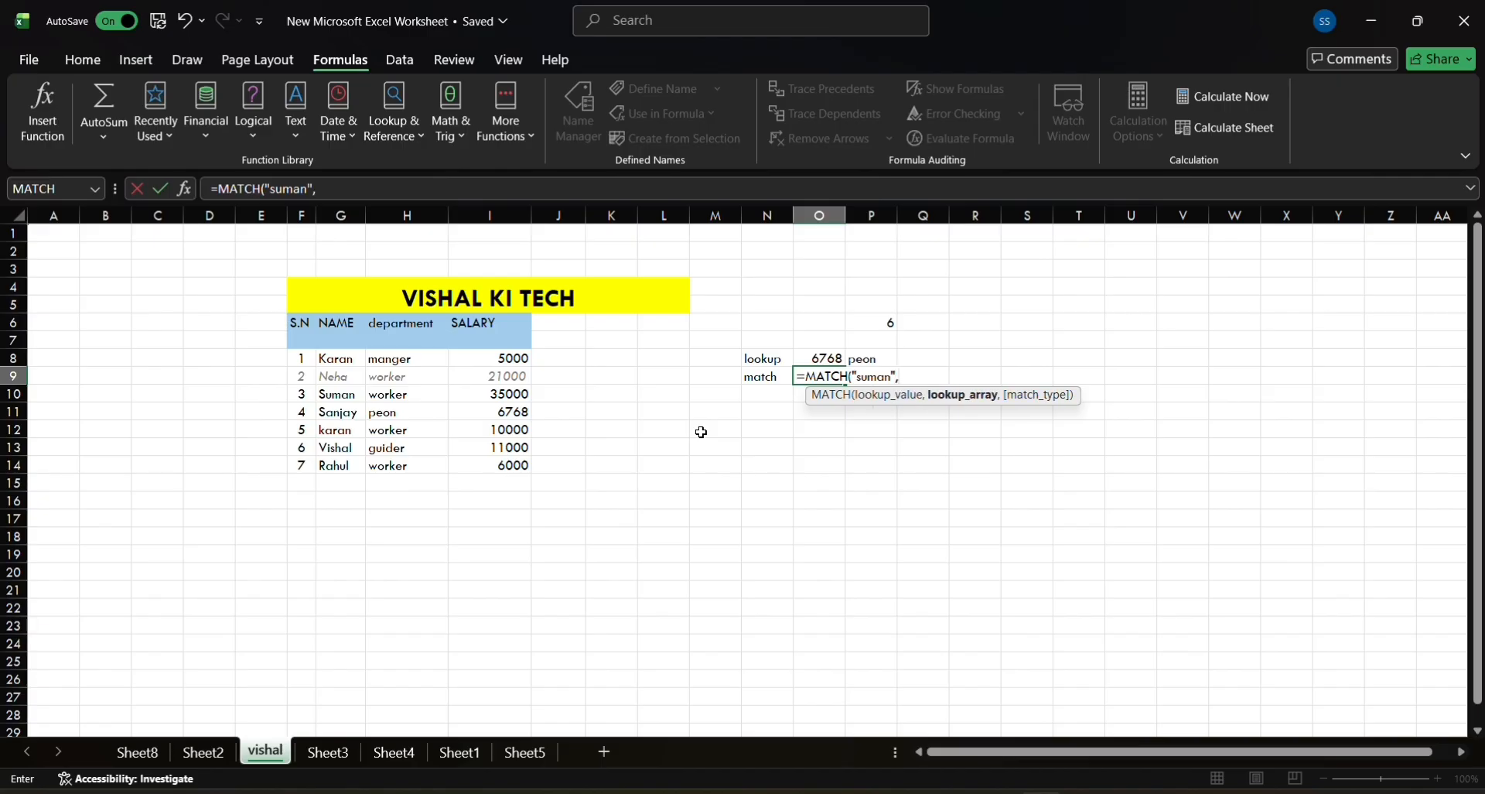
click(342, 358)
drag(341, 358, 332, 462)
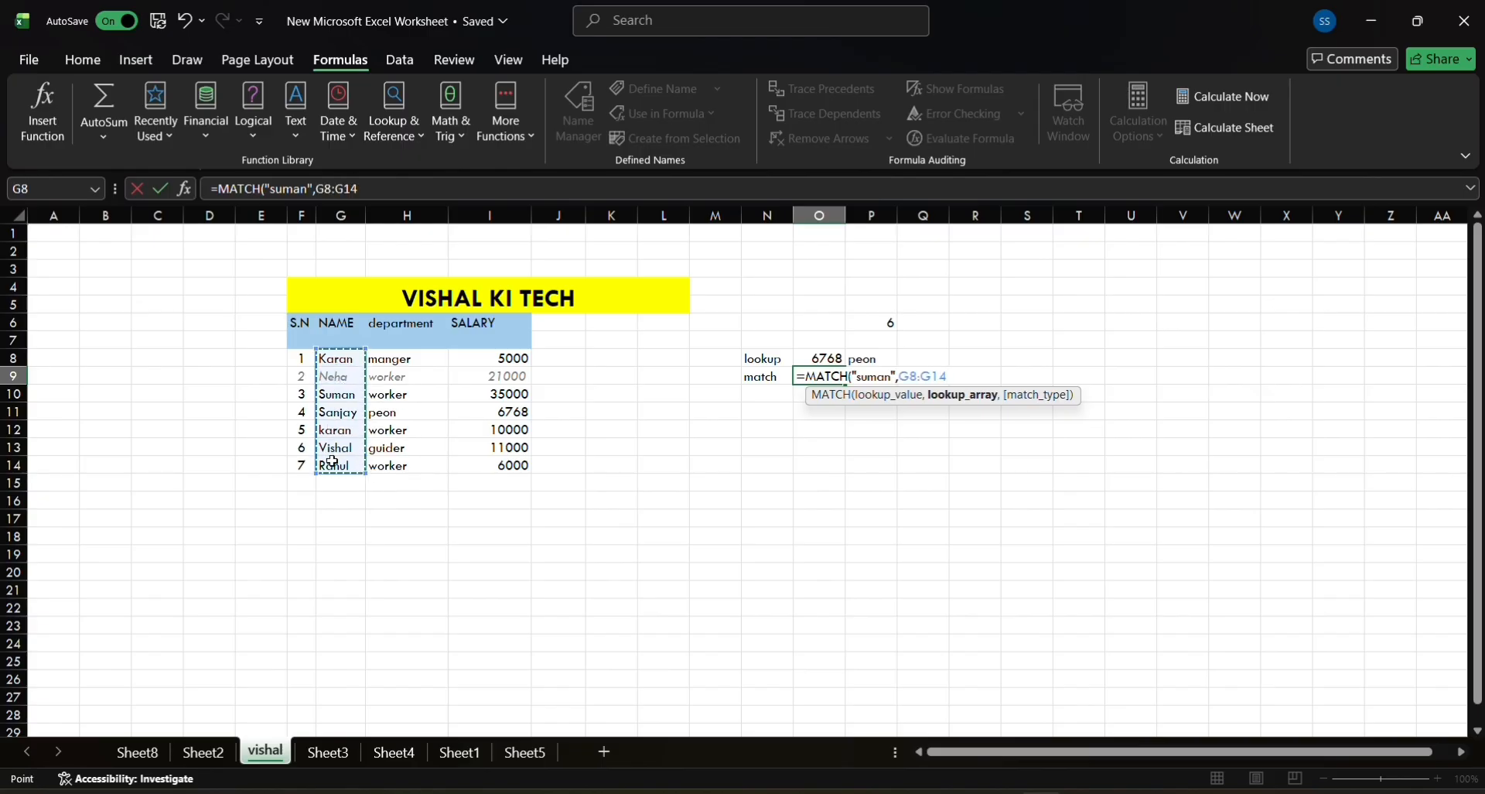
text(,)
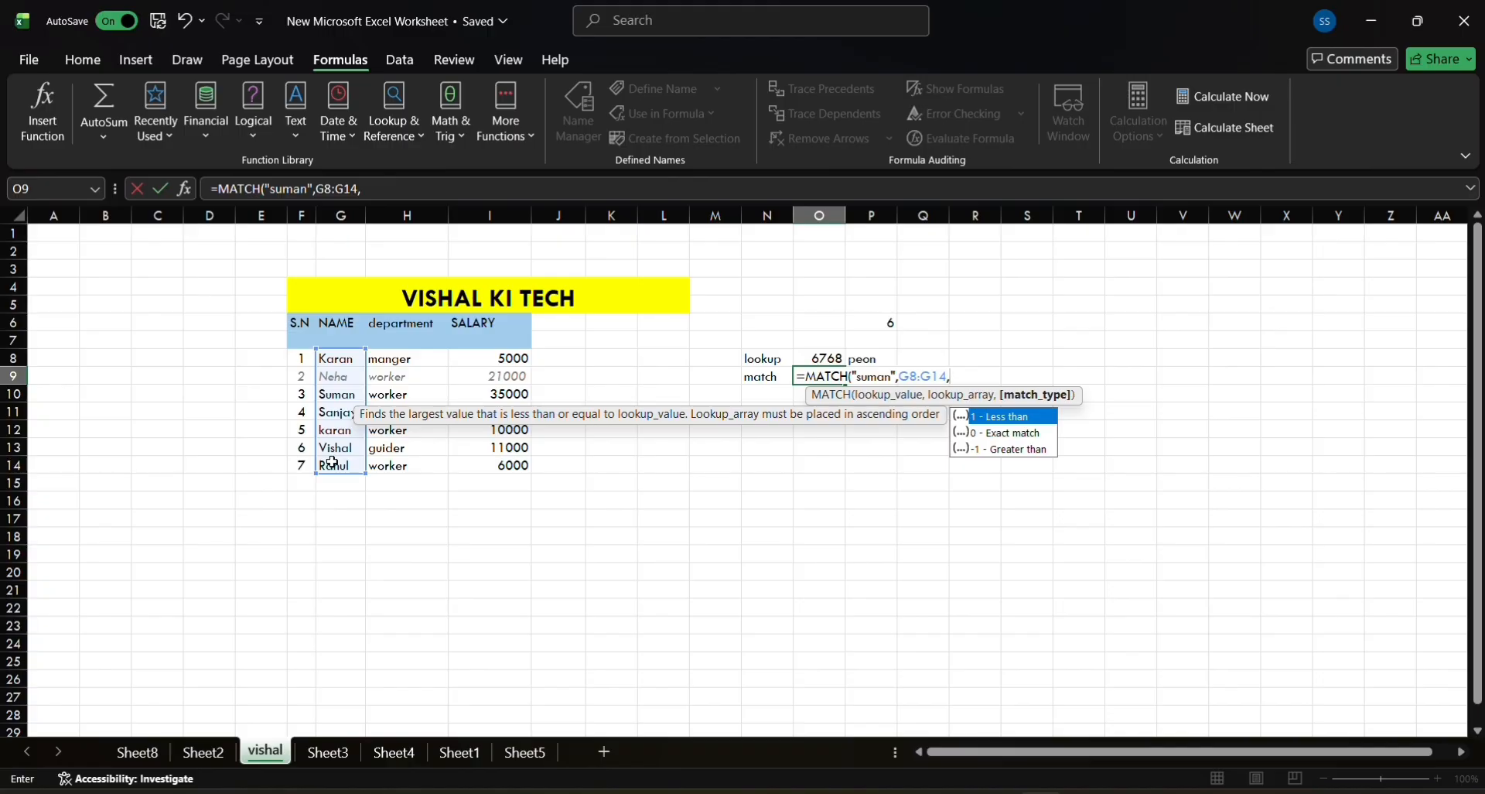
text(0)
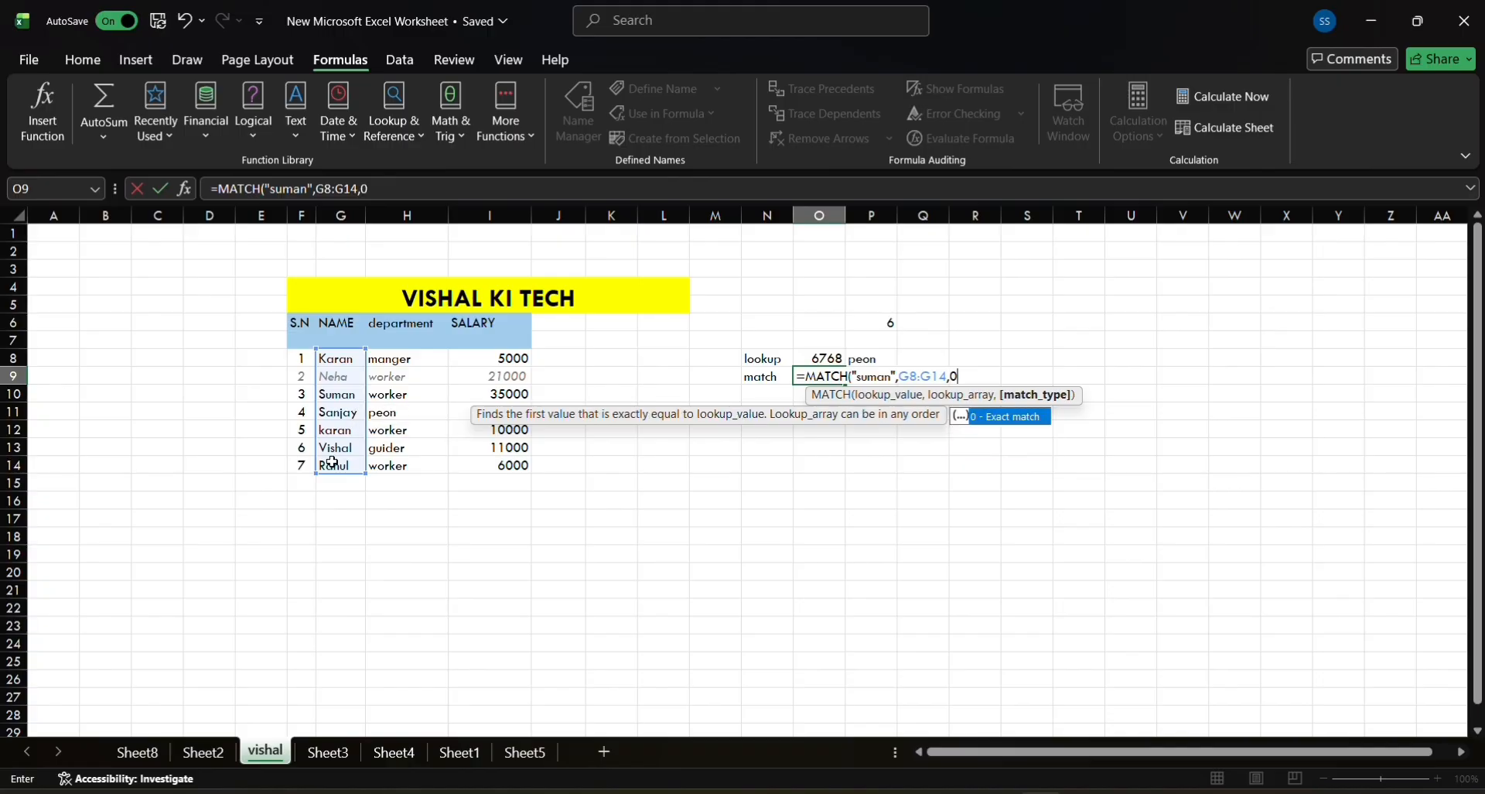
text())
key(Return)
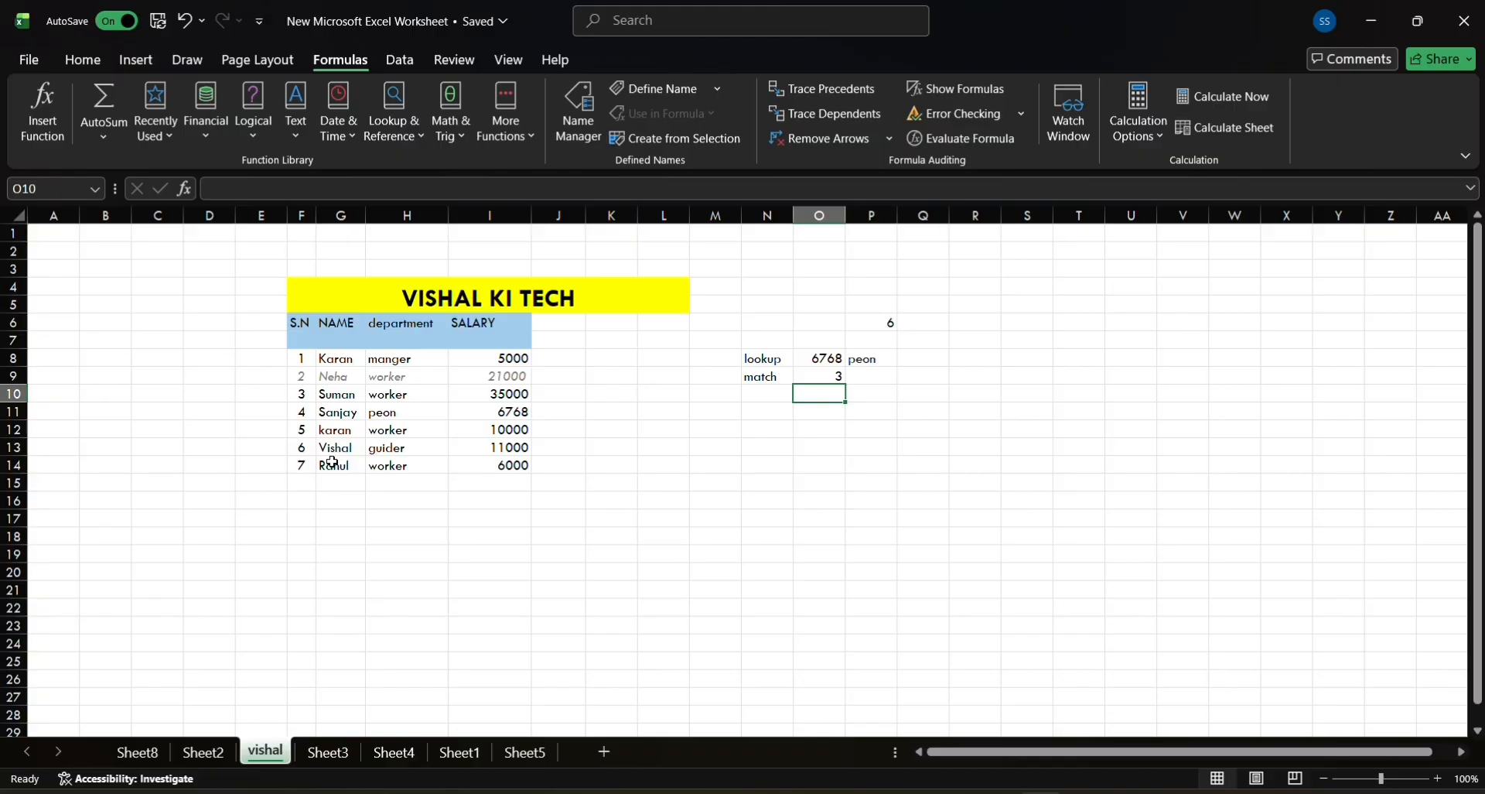
click(413, 133)
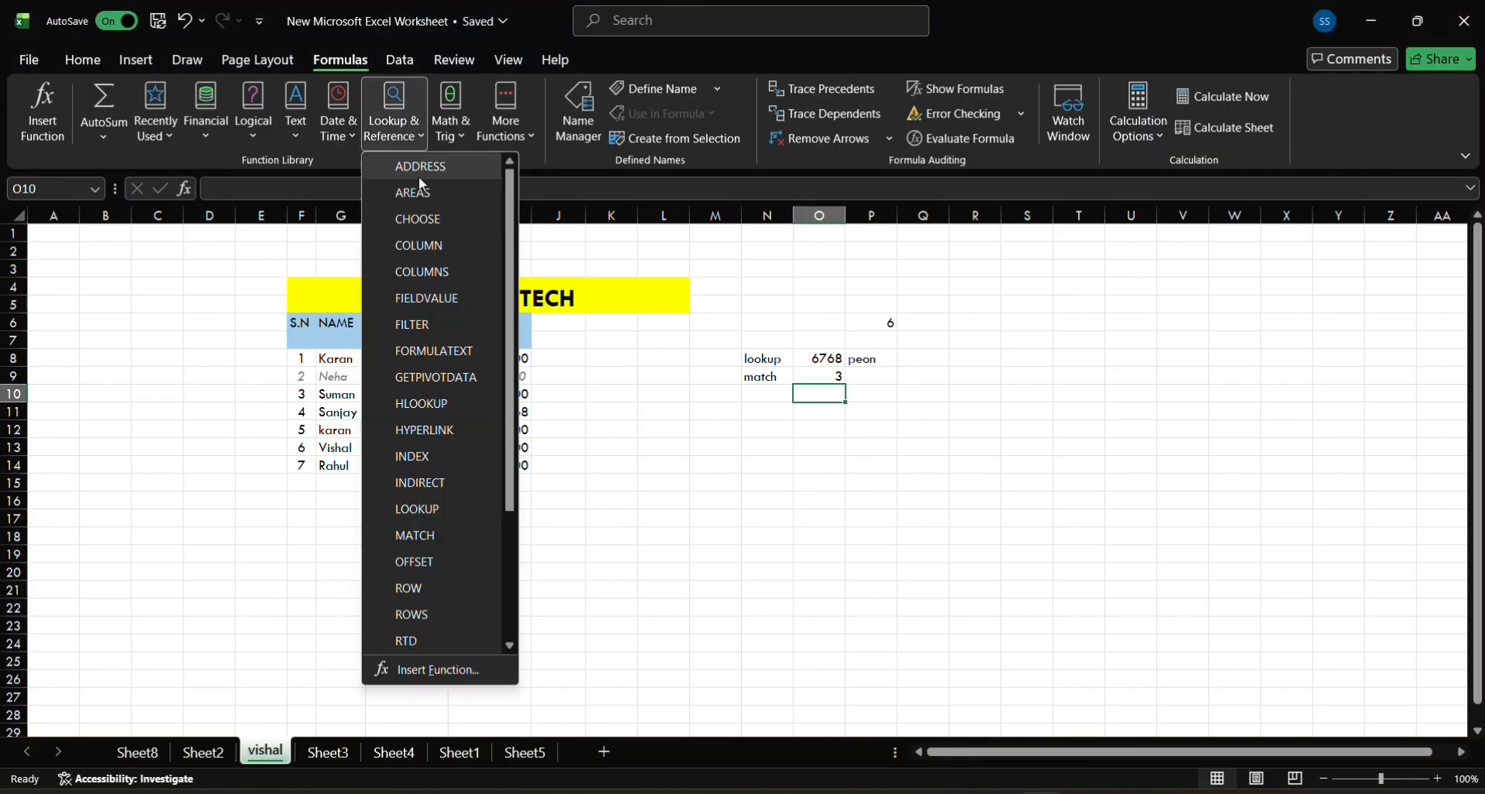
scroll(425, 242, down, 3)
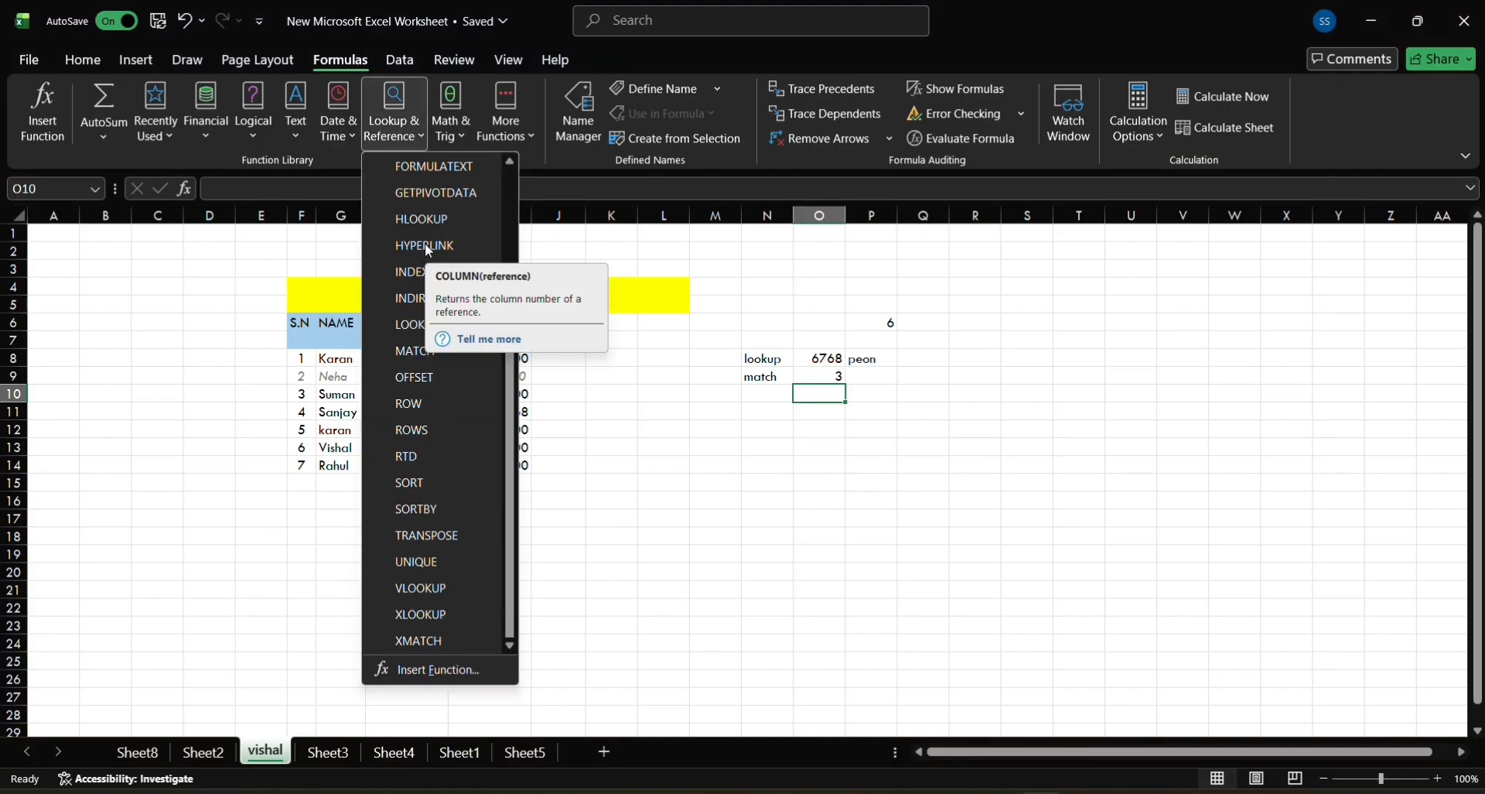
scroll(460, 420, up, 1)
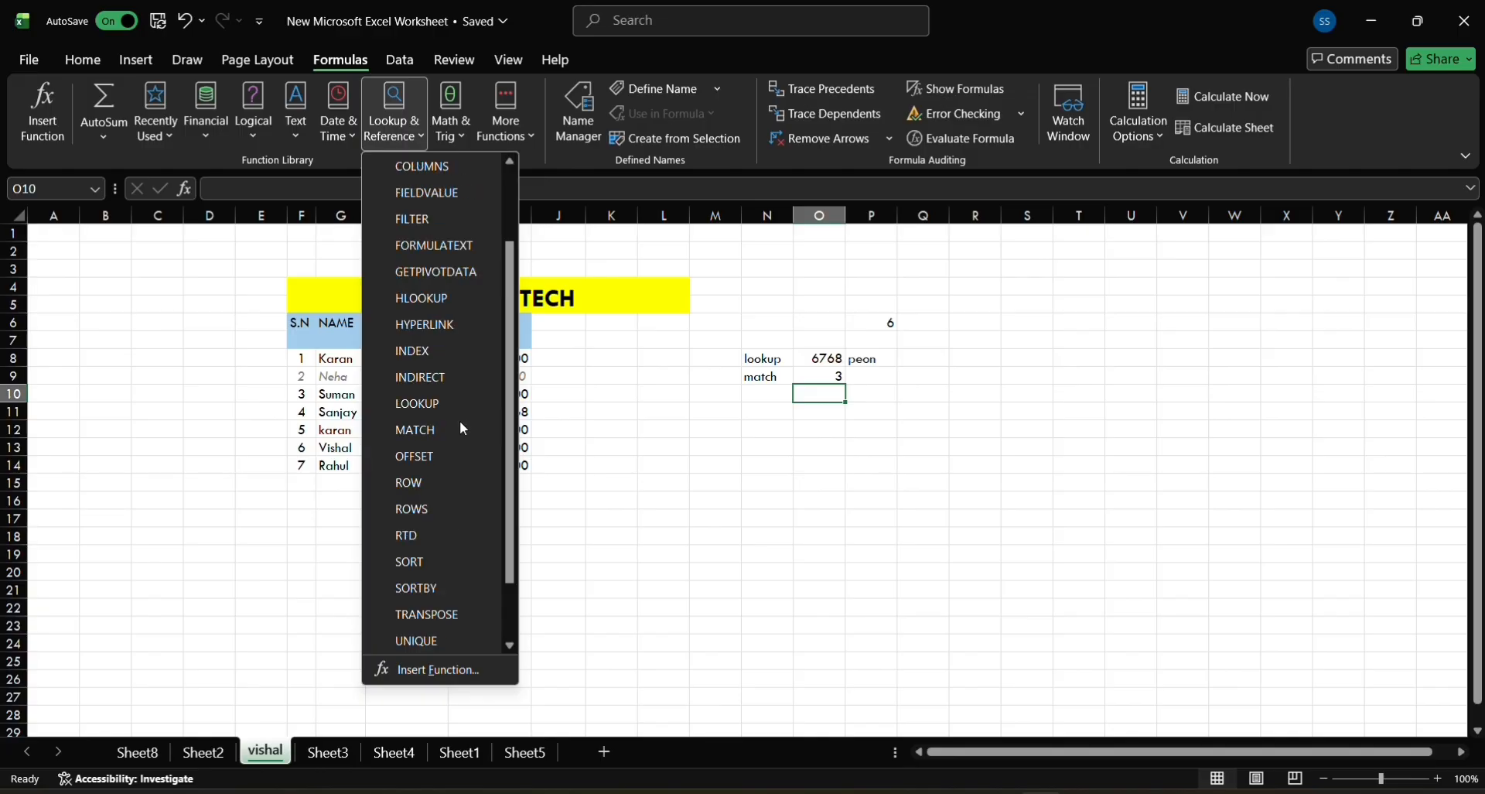
scroll(460, 420, up, 1)
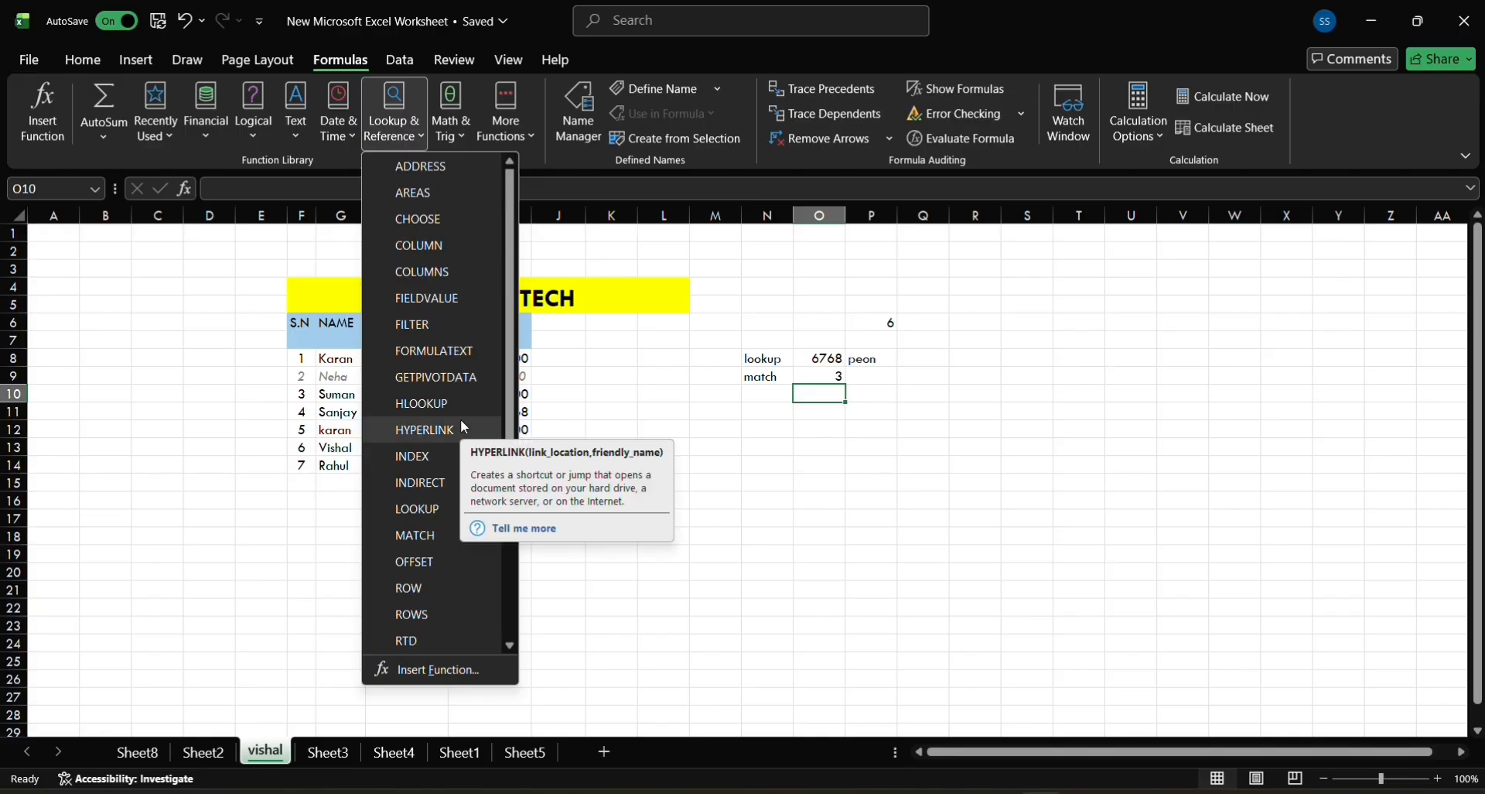
click(591, 354)
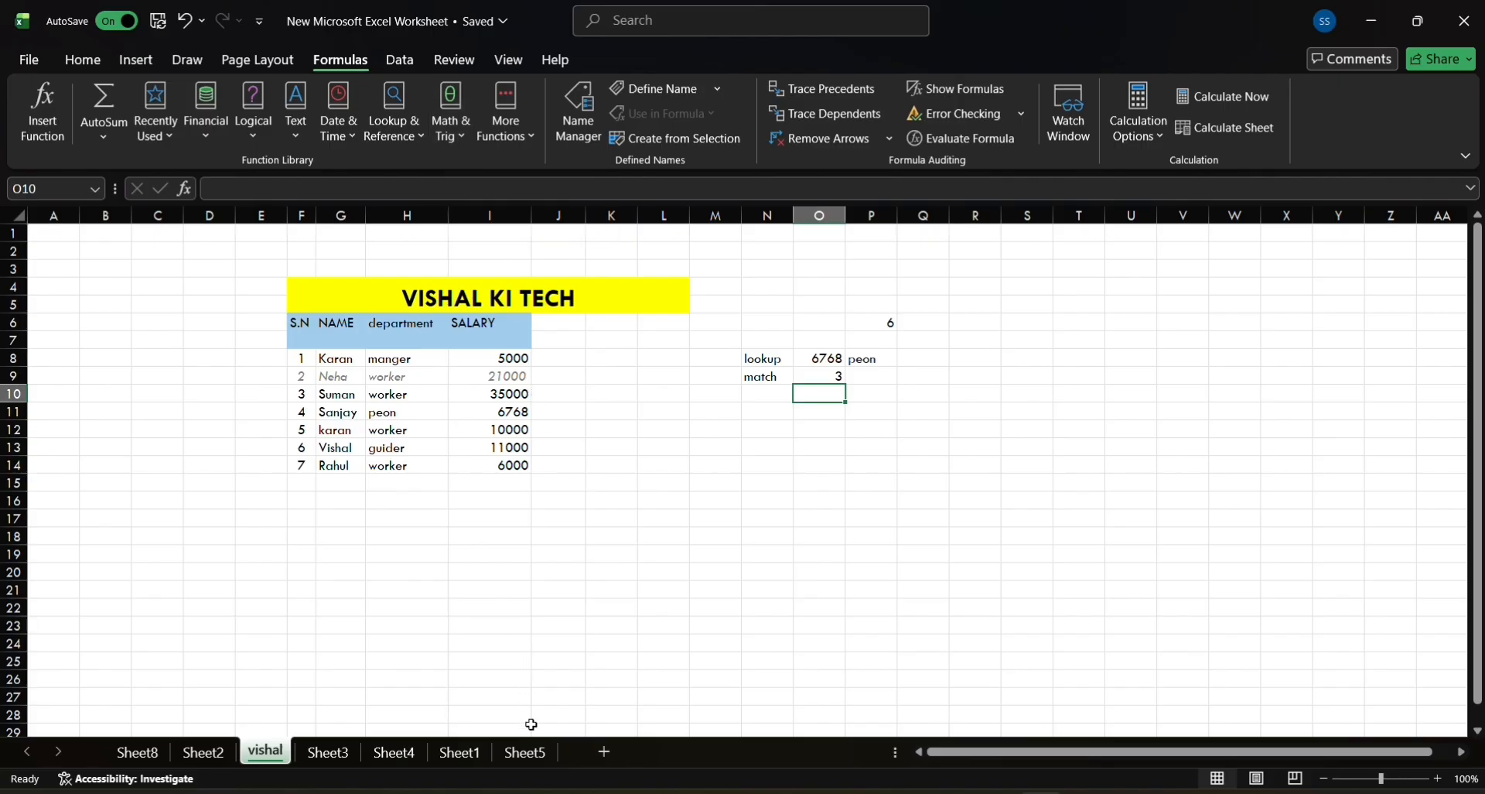
- Switch to Sheet3, which holds the Rand, Randbetween, Round and Power labels
click(525, 751)
click(468, 751)
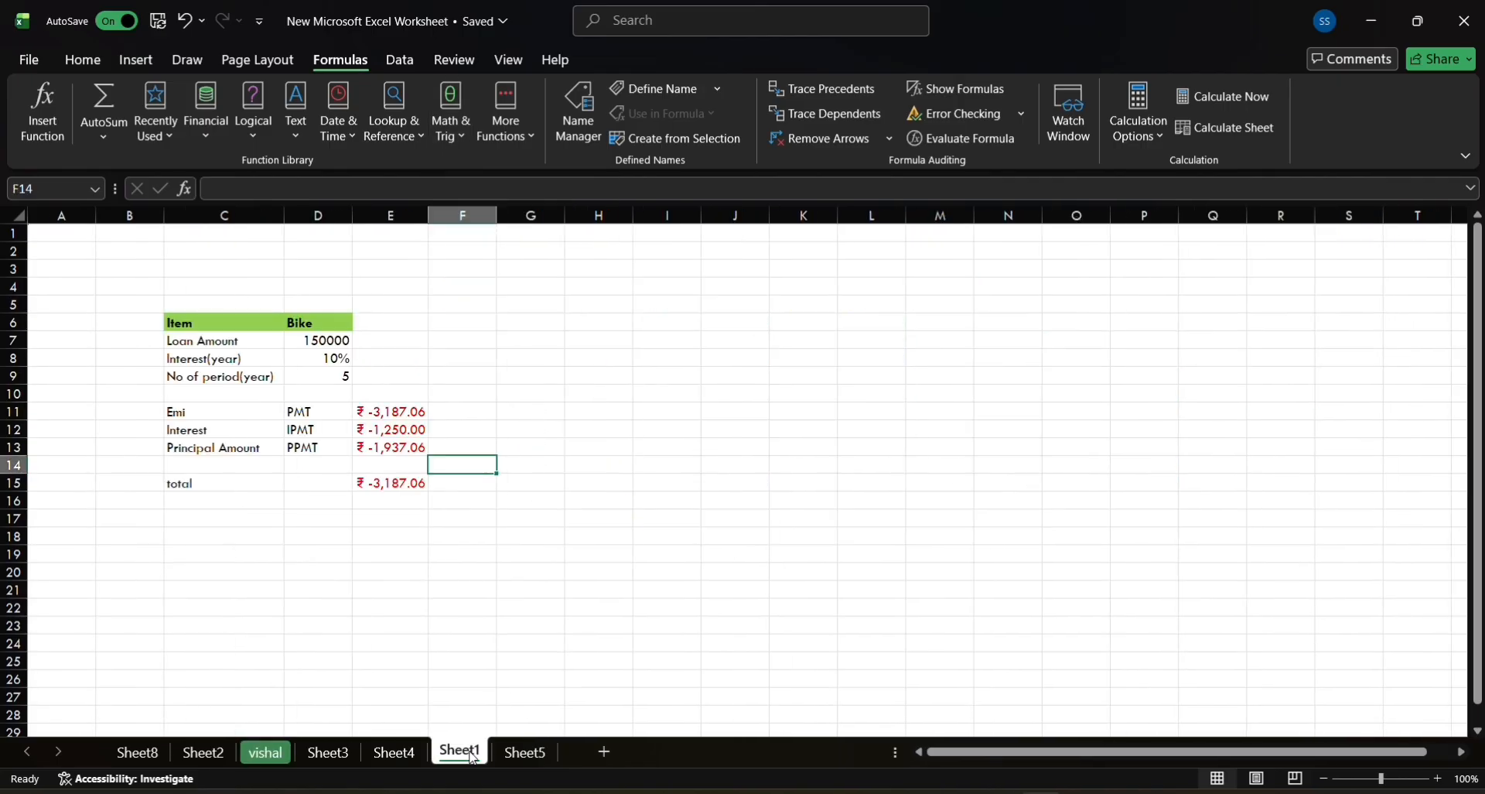
click(395, 752)
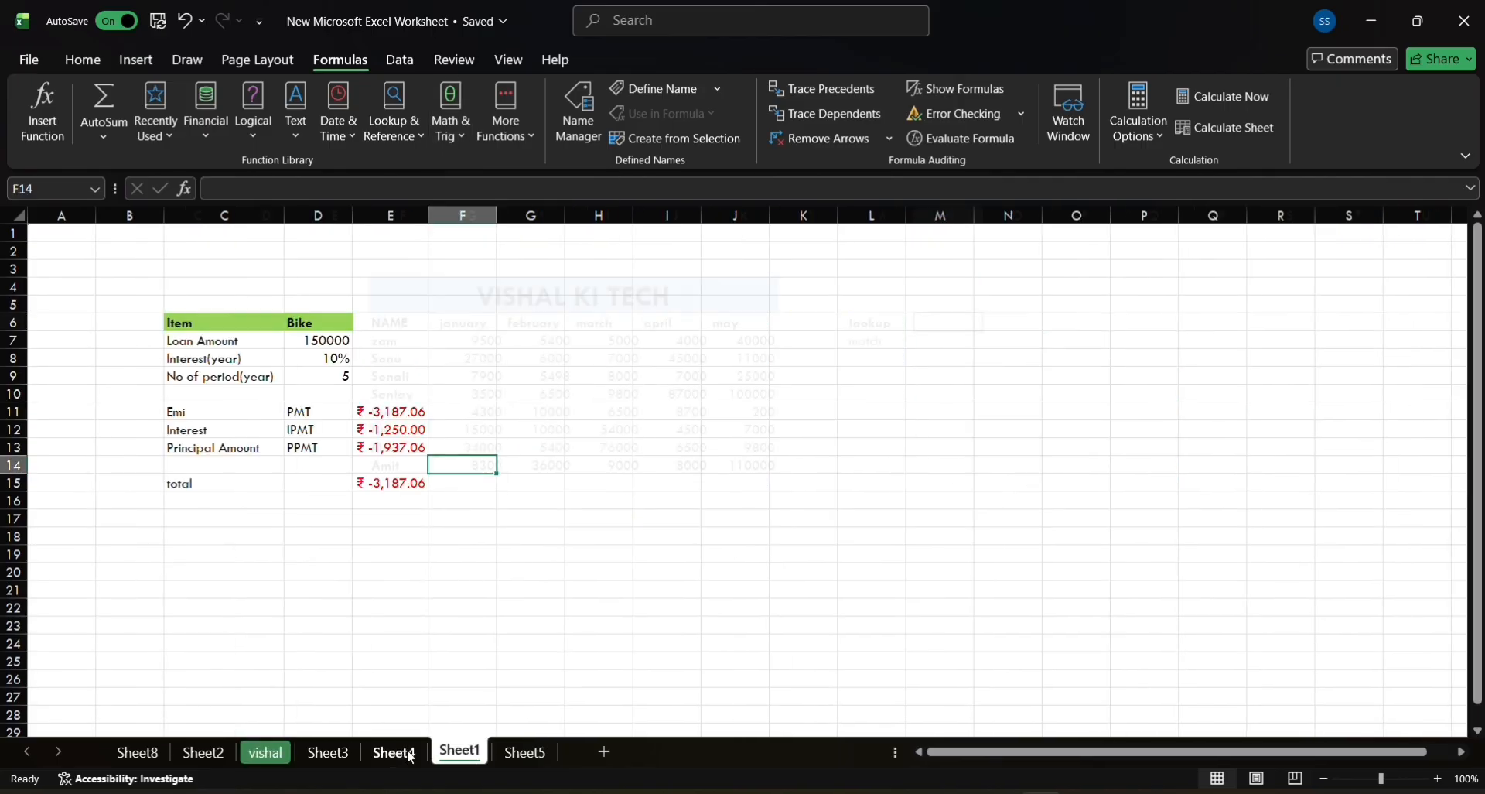
click(336, 755)
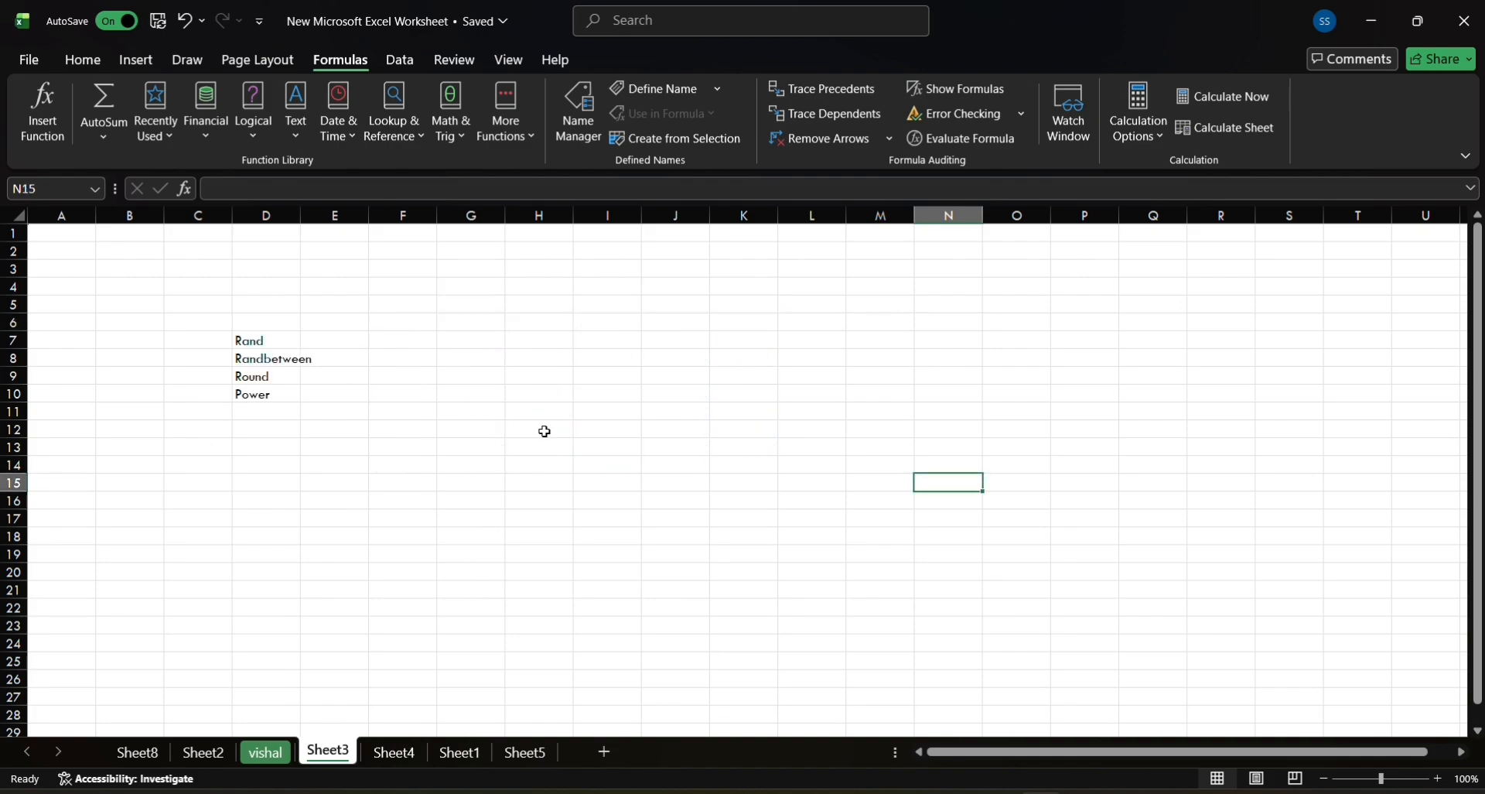
click(456, 130)
scroll(487, 232, down, 9)
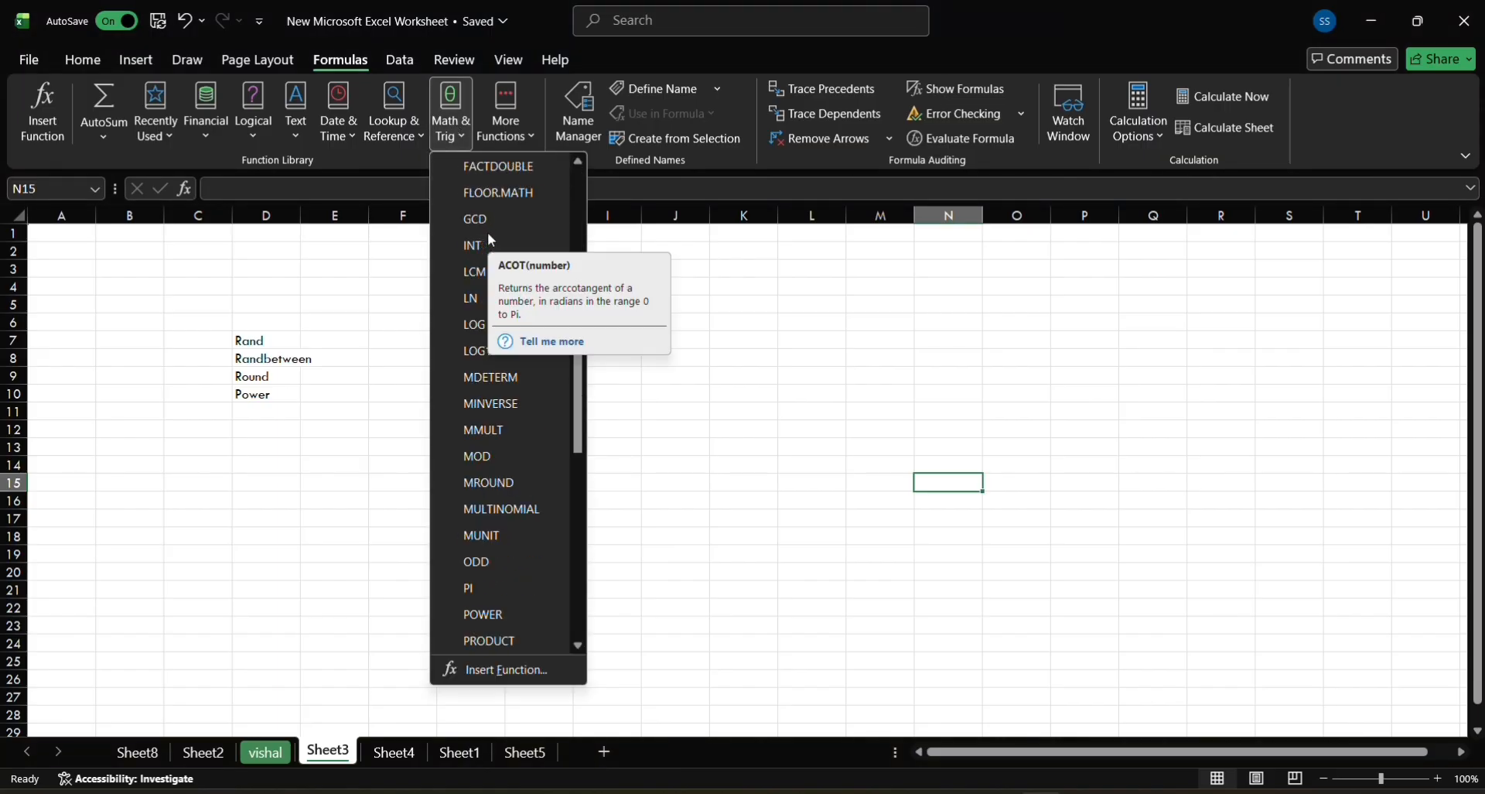
scroll(487, 232, down, 10)
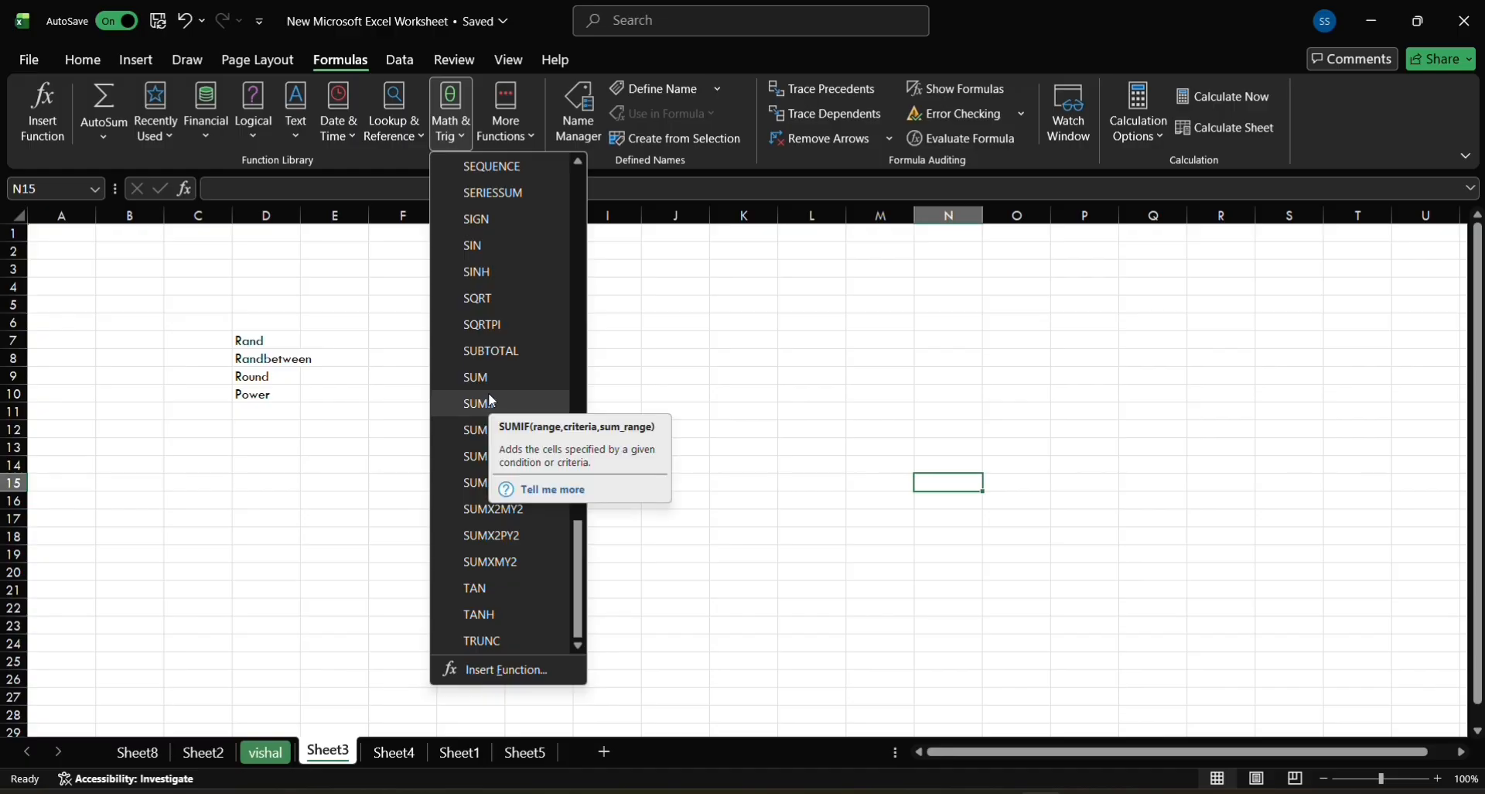
scroll(501, 387, up, 11)
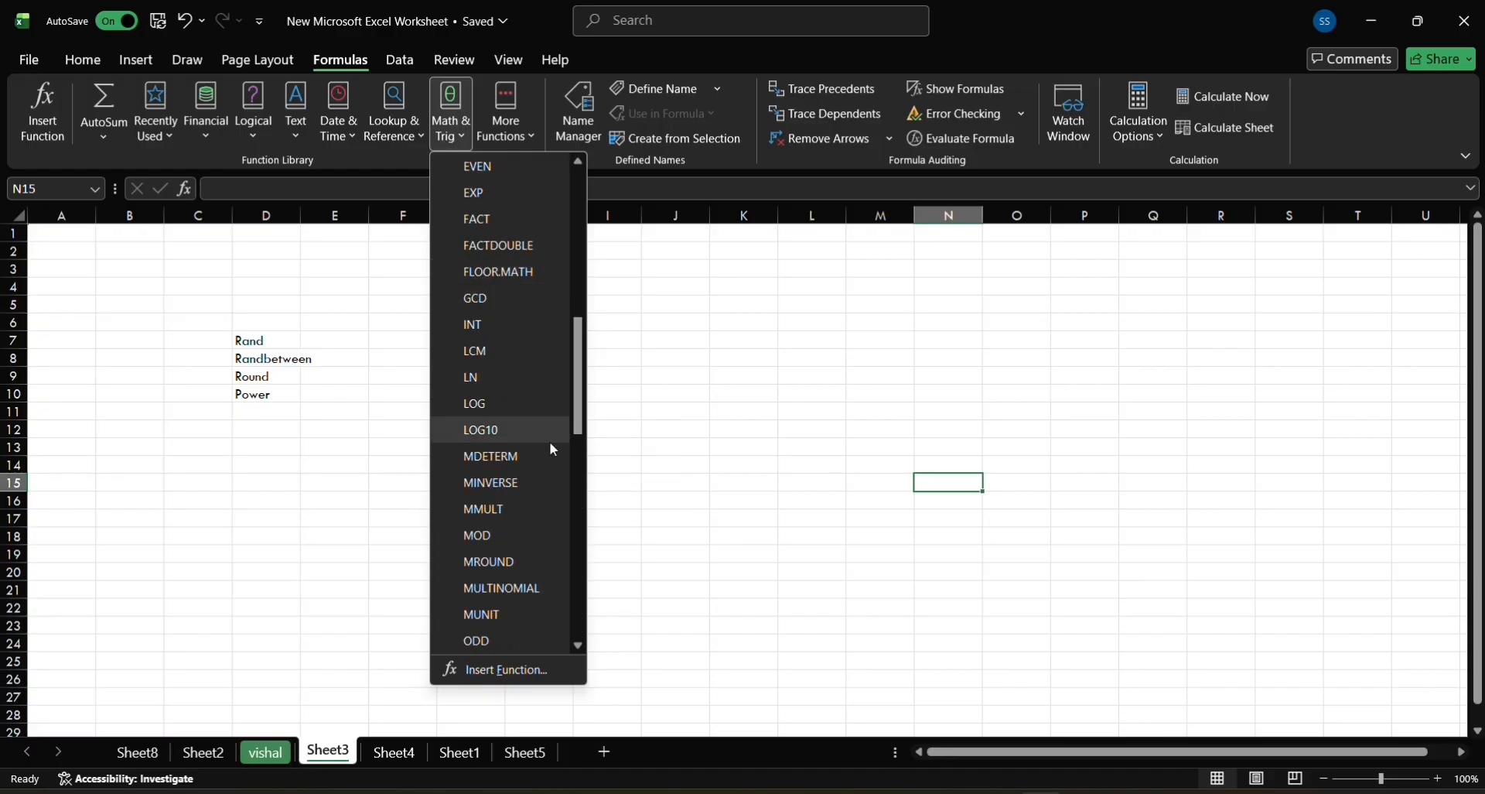
scroll(549, 446, down, 8)
scroll(546, 443, up, 5)
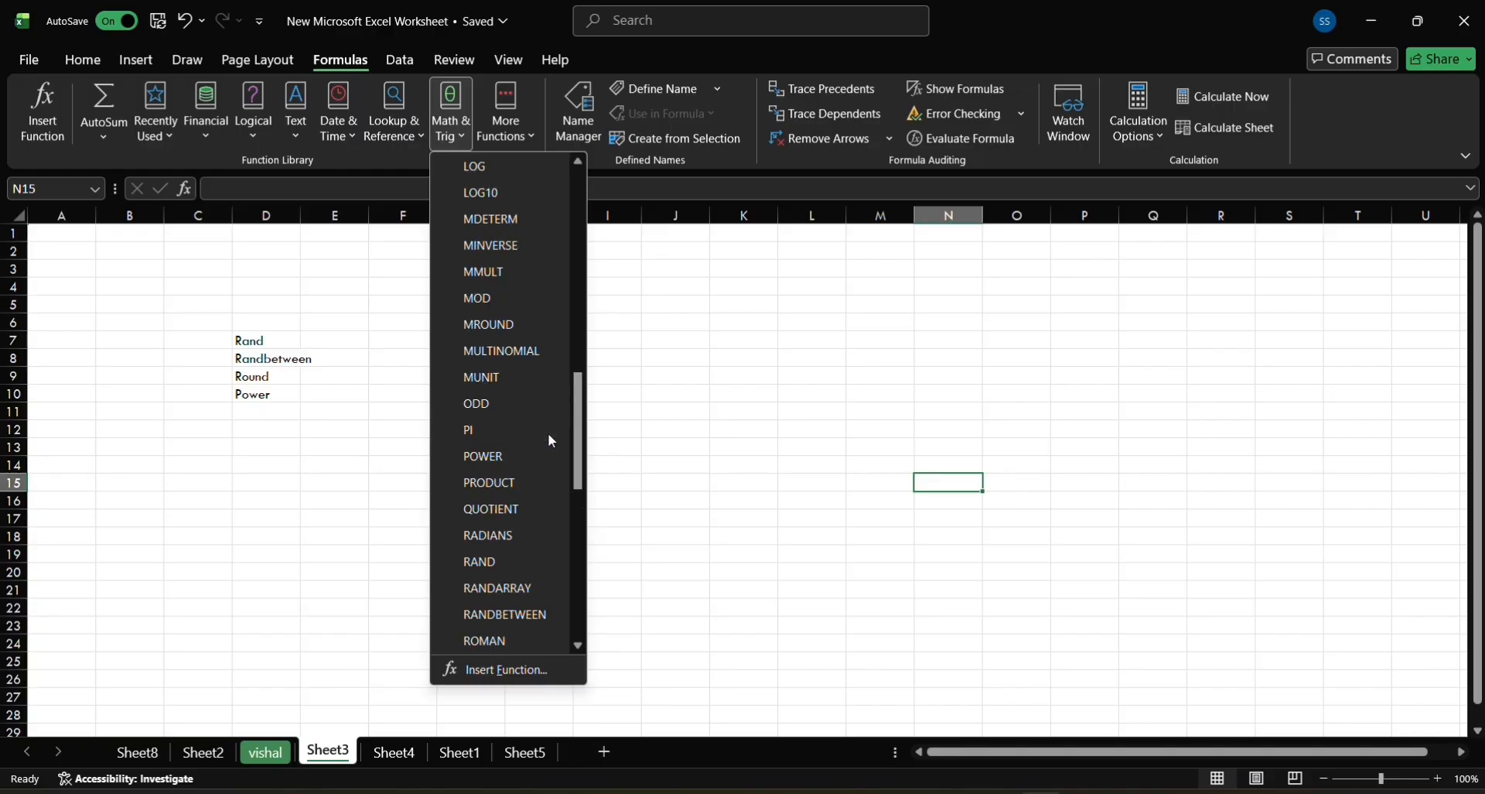
scroll(546, 439, up, 1)
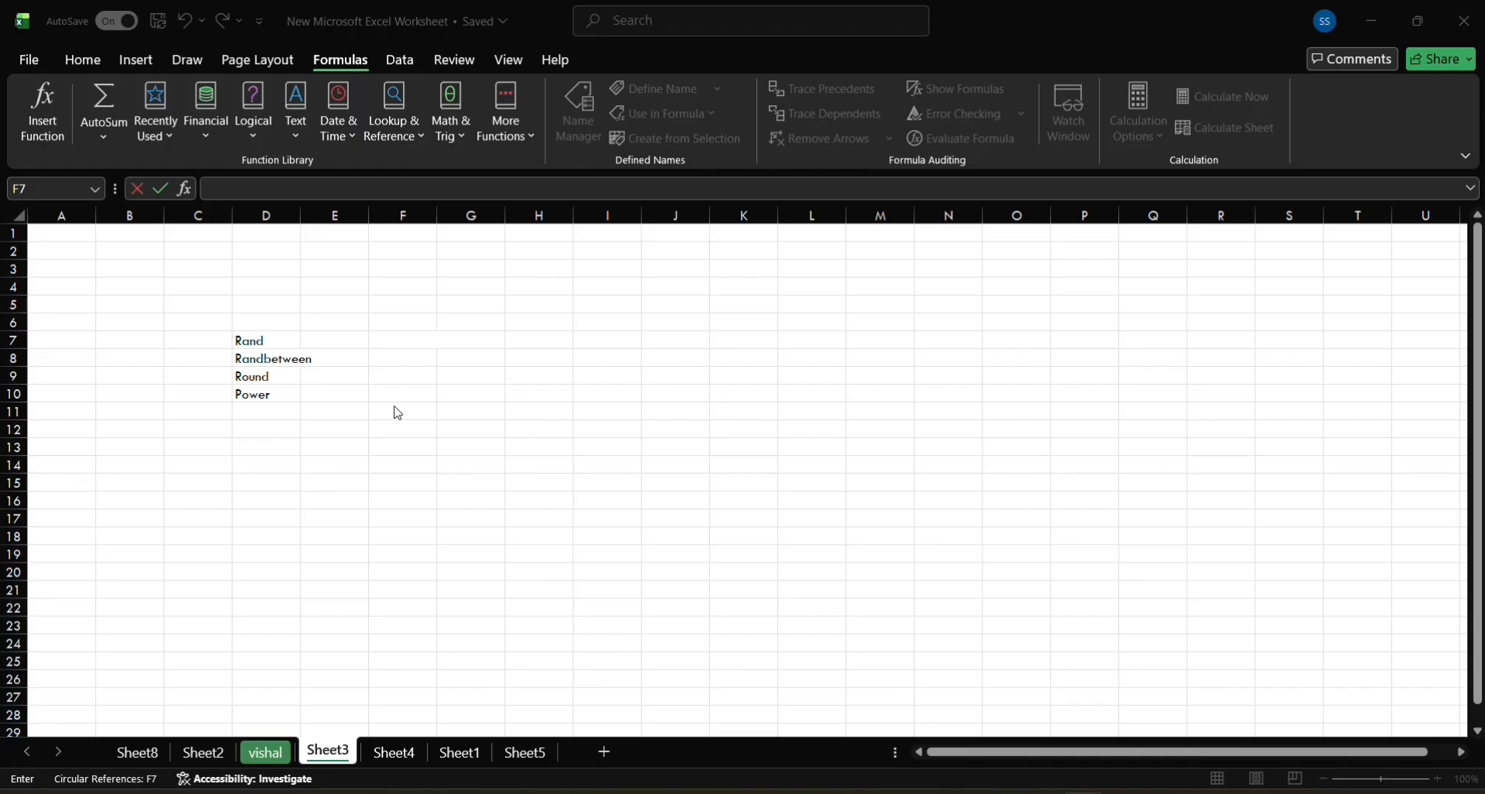
click(464, 337)
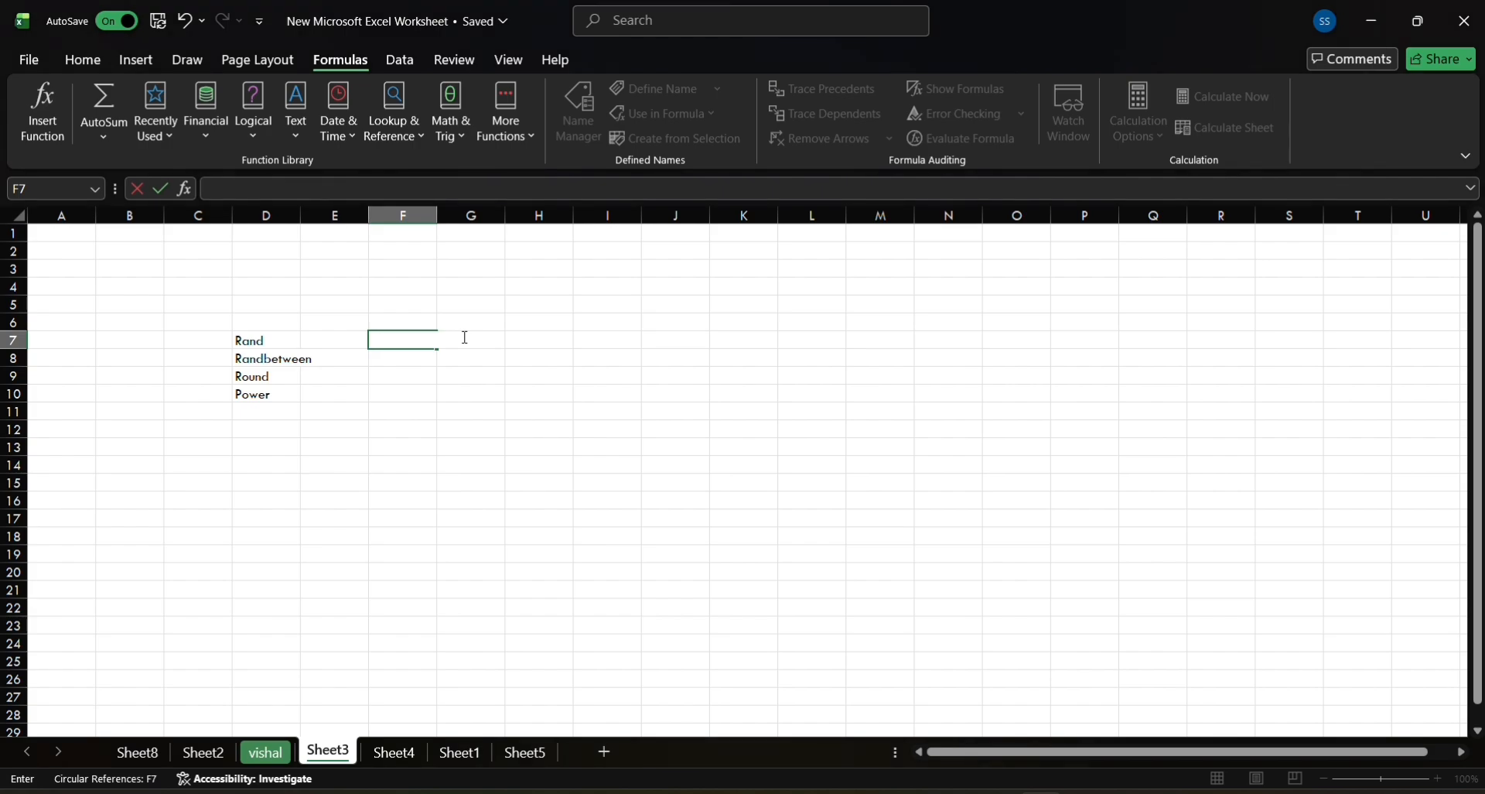
click(464, 337)
click(399, 405)
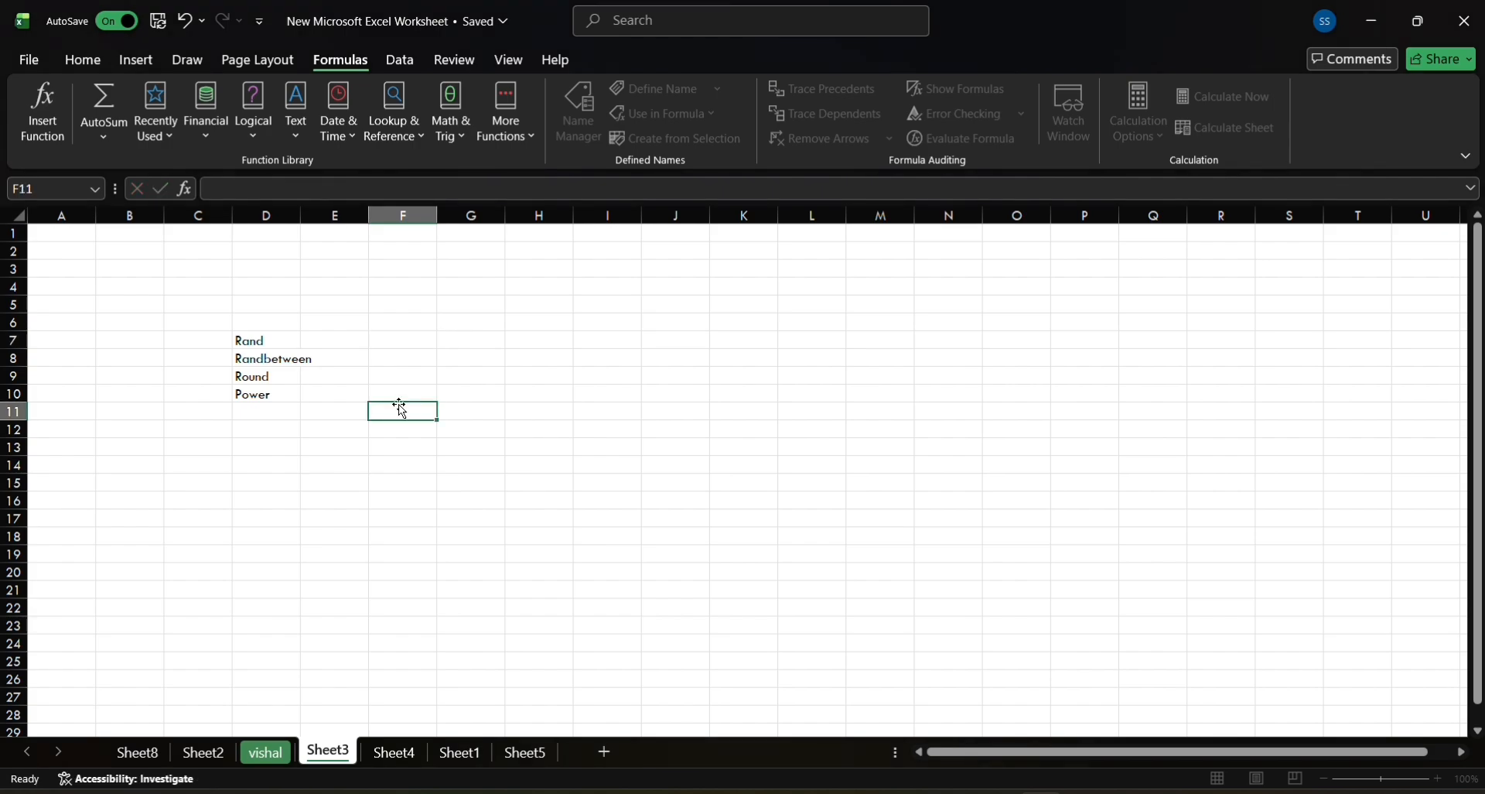
- Enter the formula =RAND() in cell F7 beside the Rand label
click(399, 363)
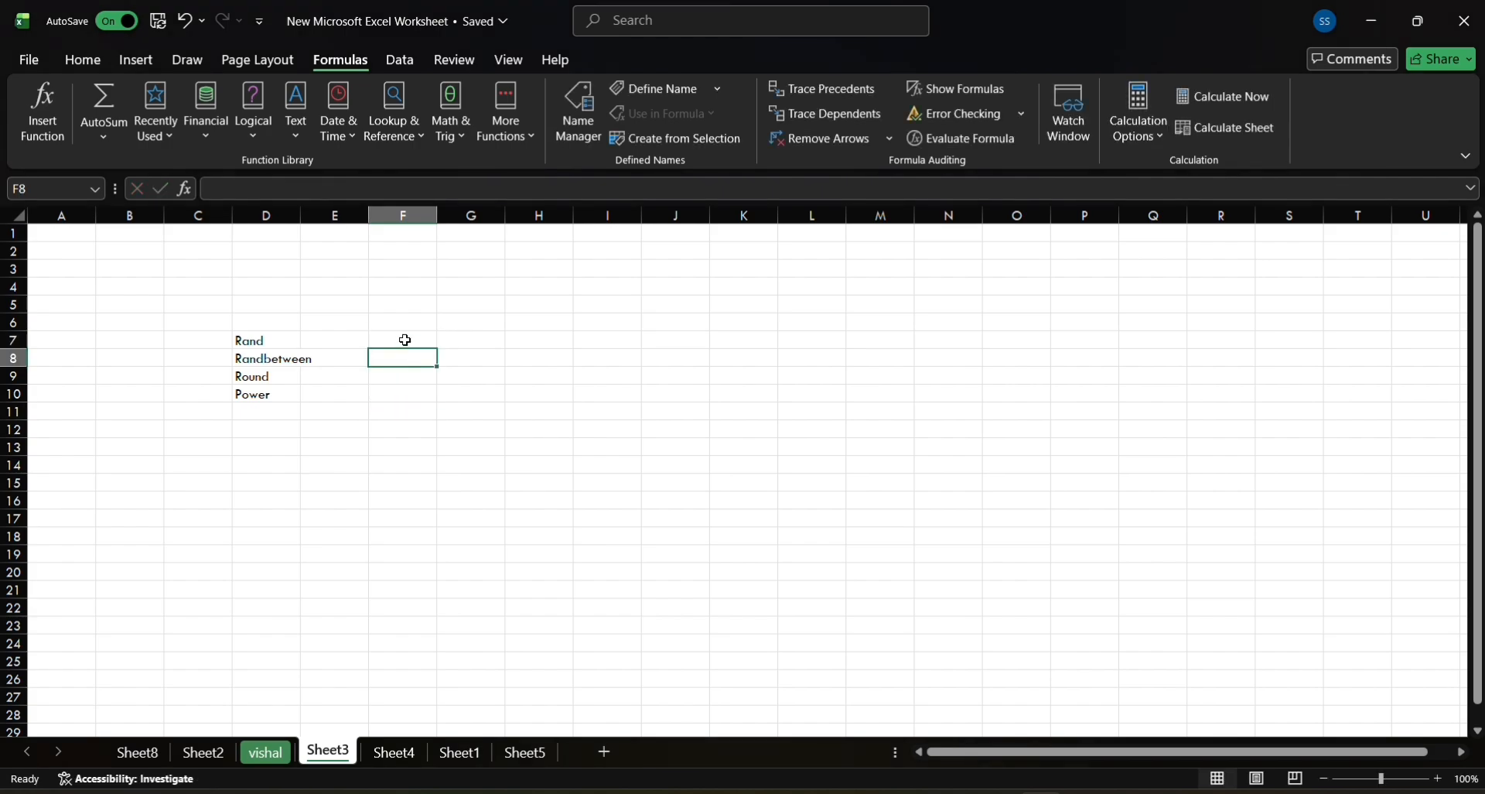
click(405, 337)
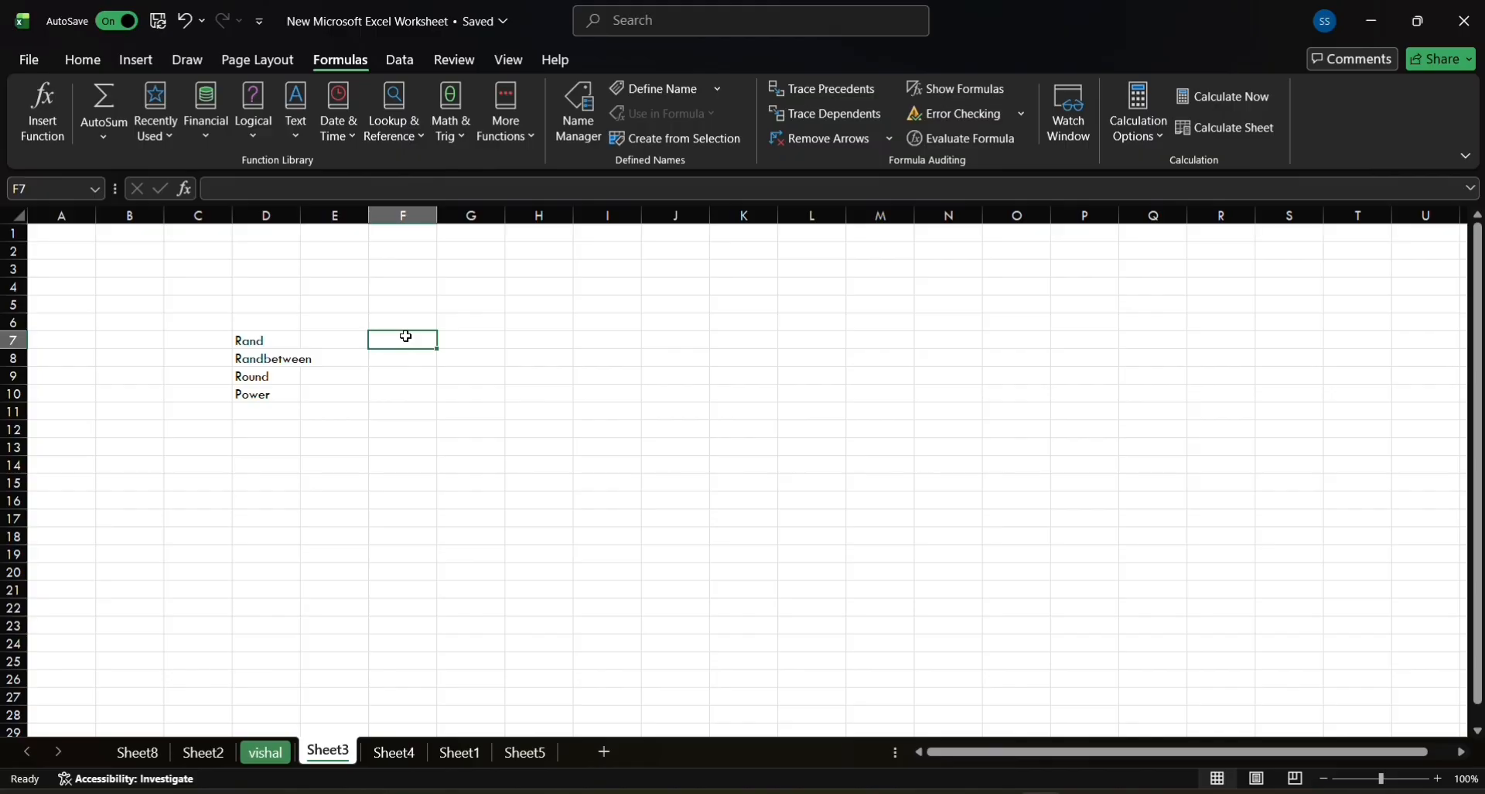
text(=)
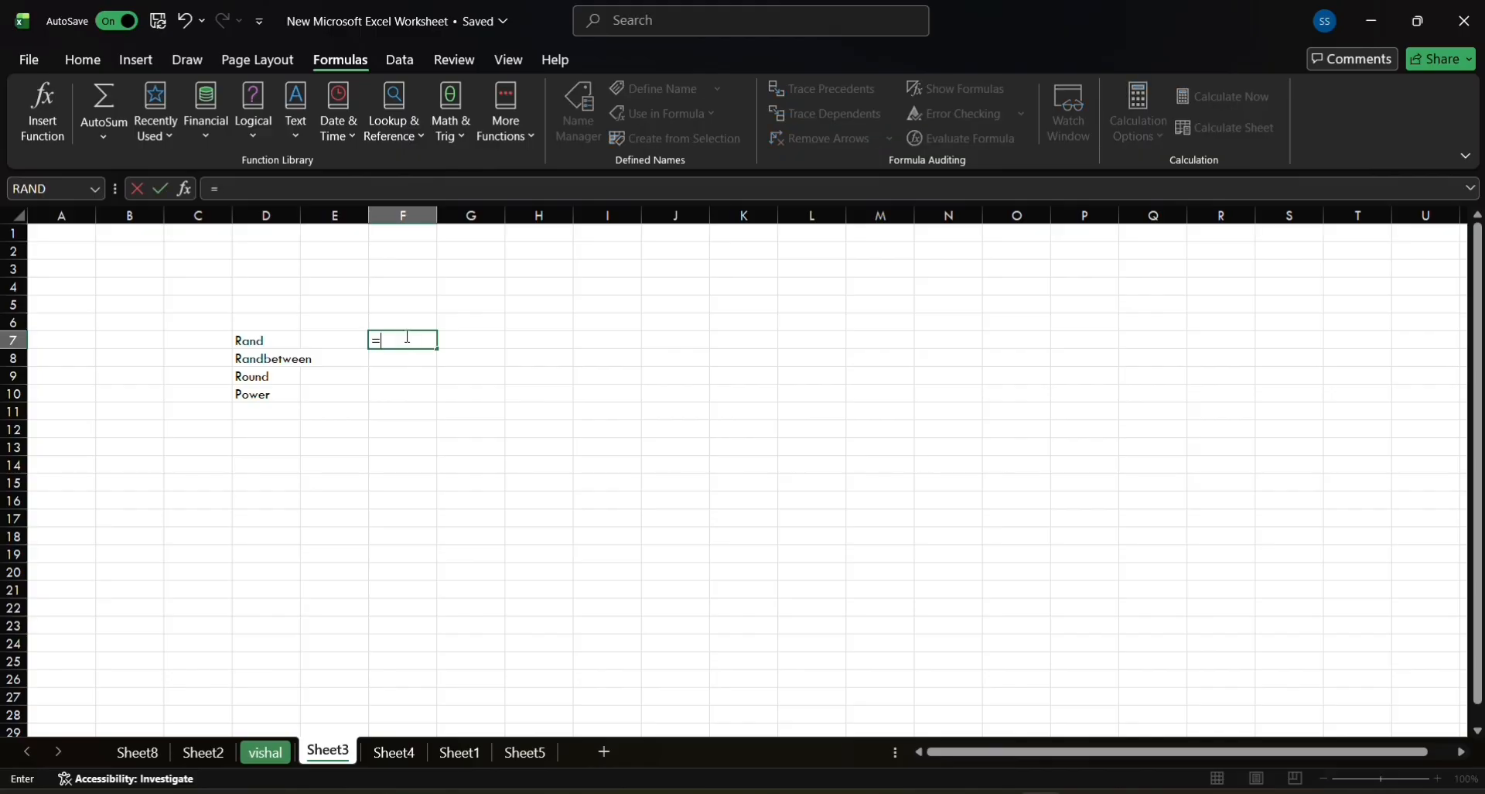
text(ra)
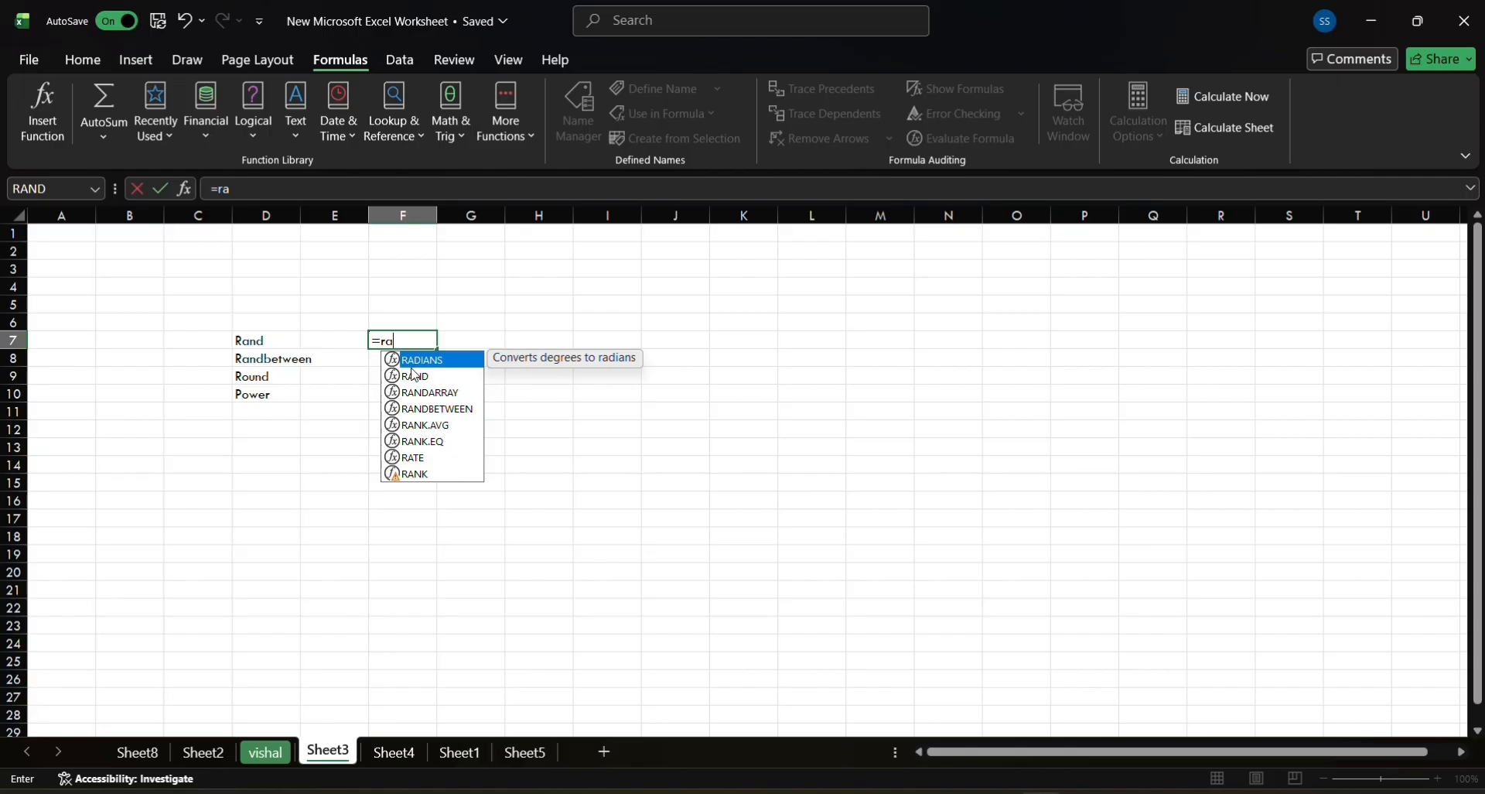
double_click(413, 375)
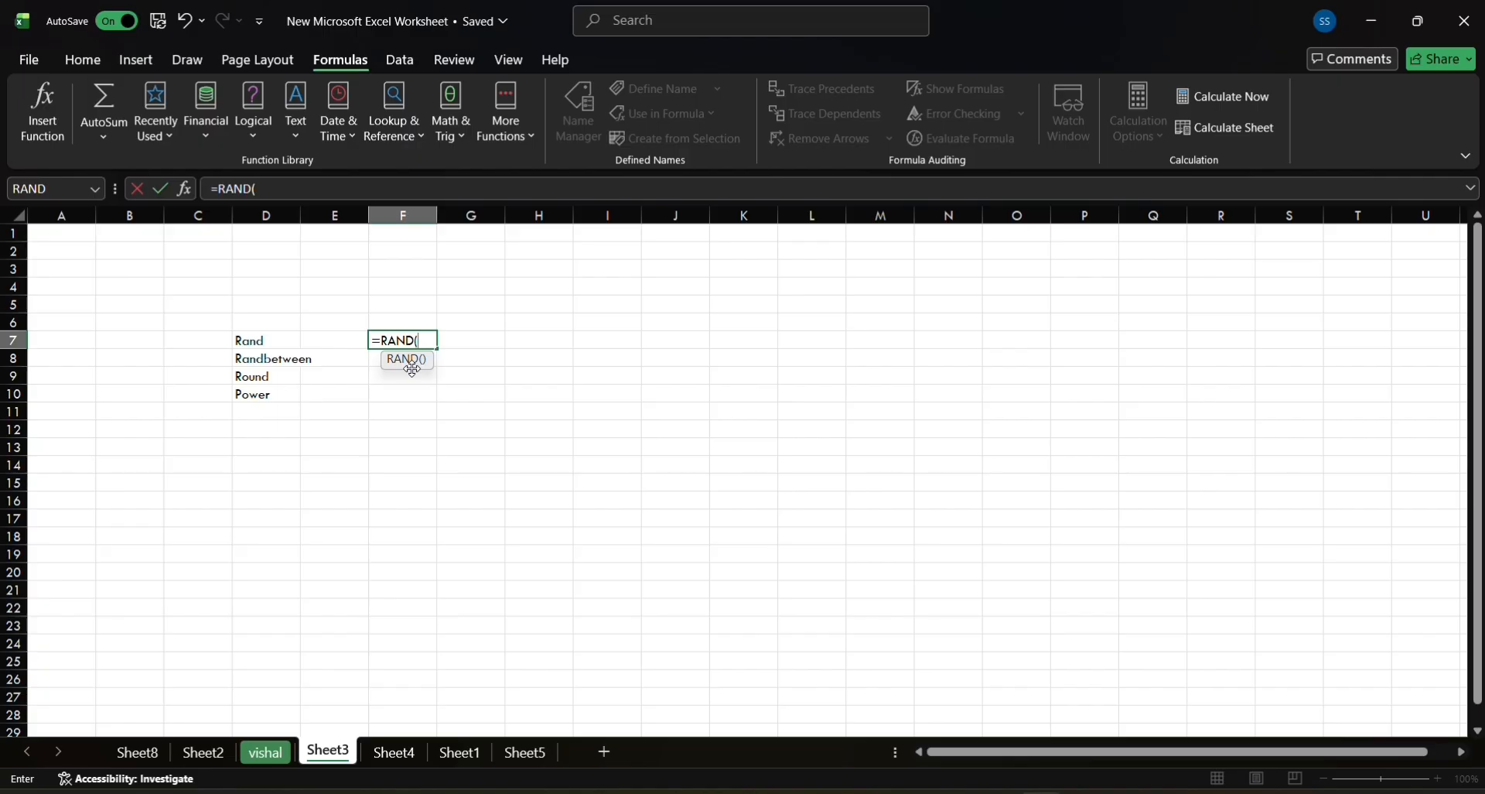
text())
key(Return)
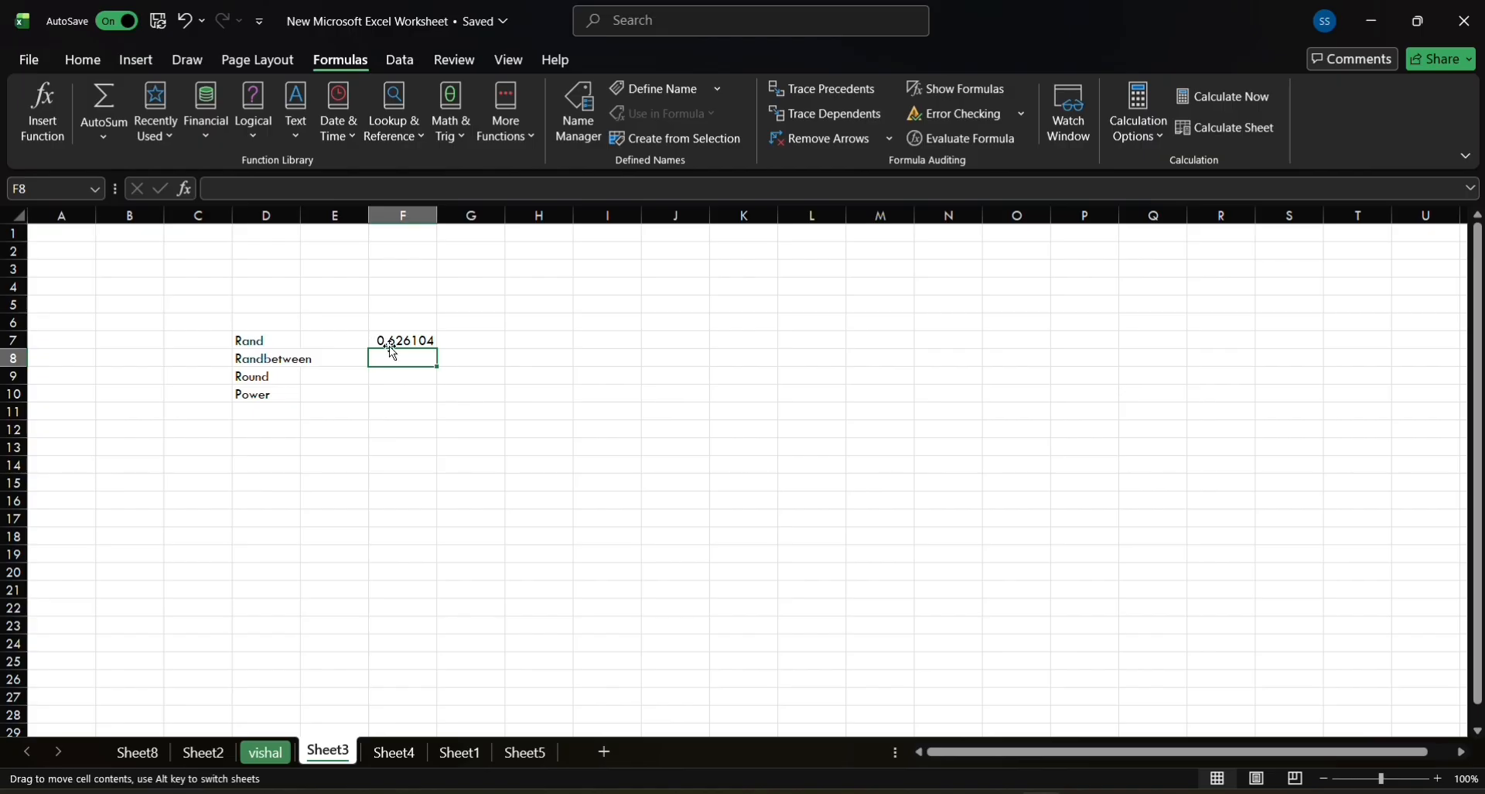
- Fill the RAND formula from F7 across to column P and down to row 22
click(391, 347)
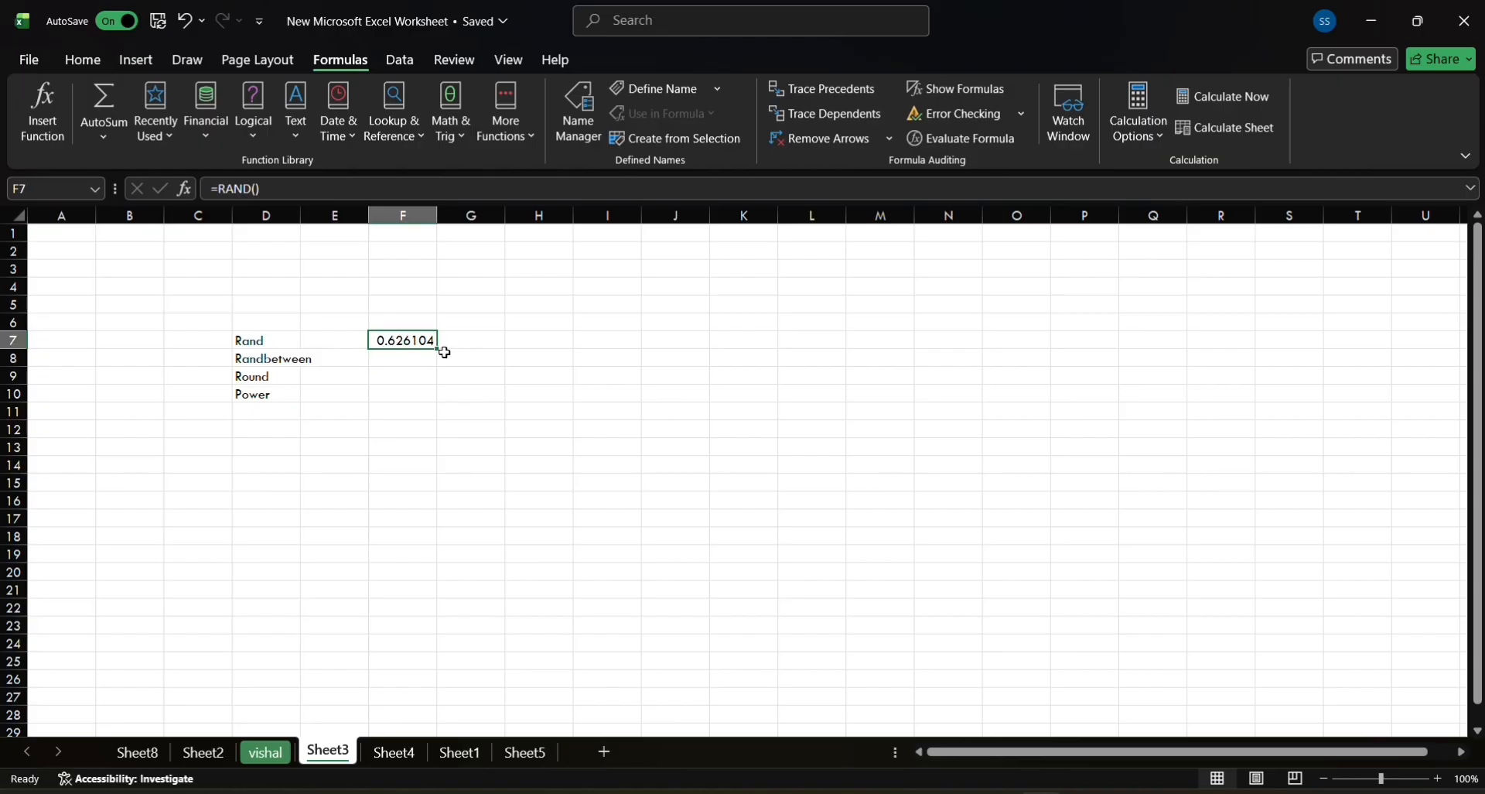
drag(438, 349, 1140, 404)
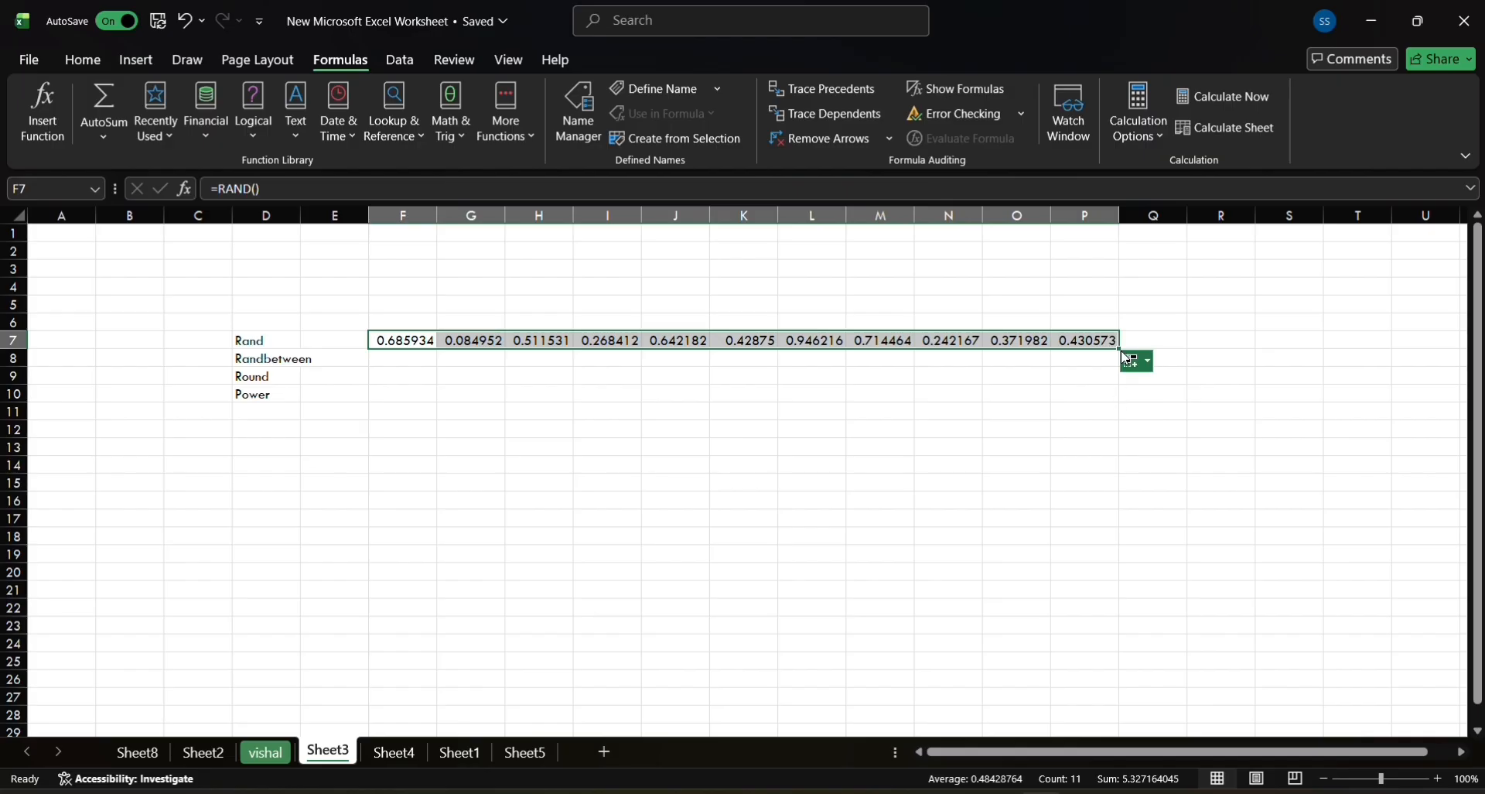
drag(1120, 350, 1129, 608)
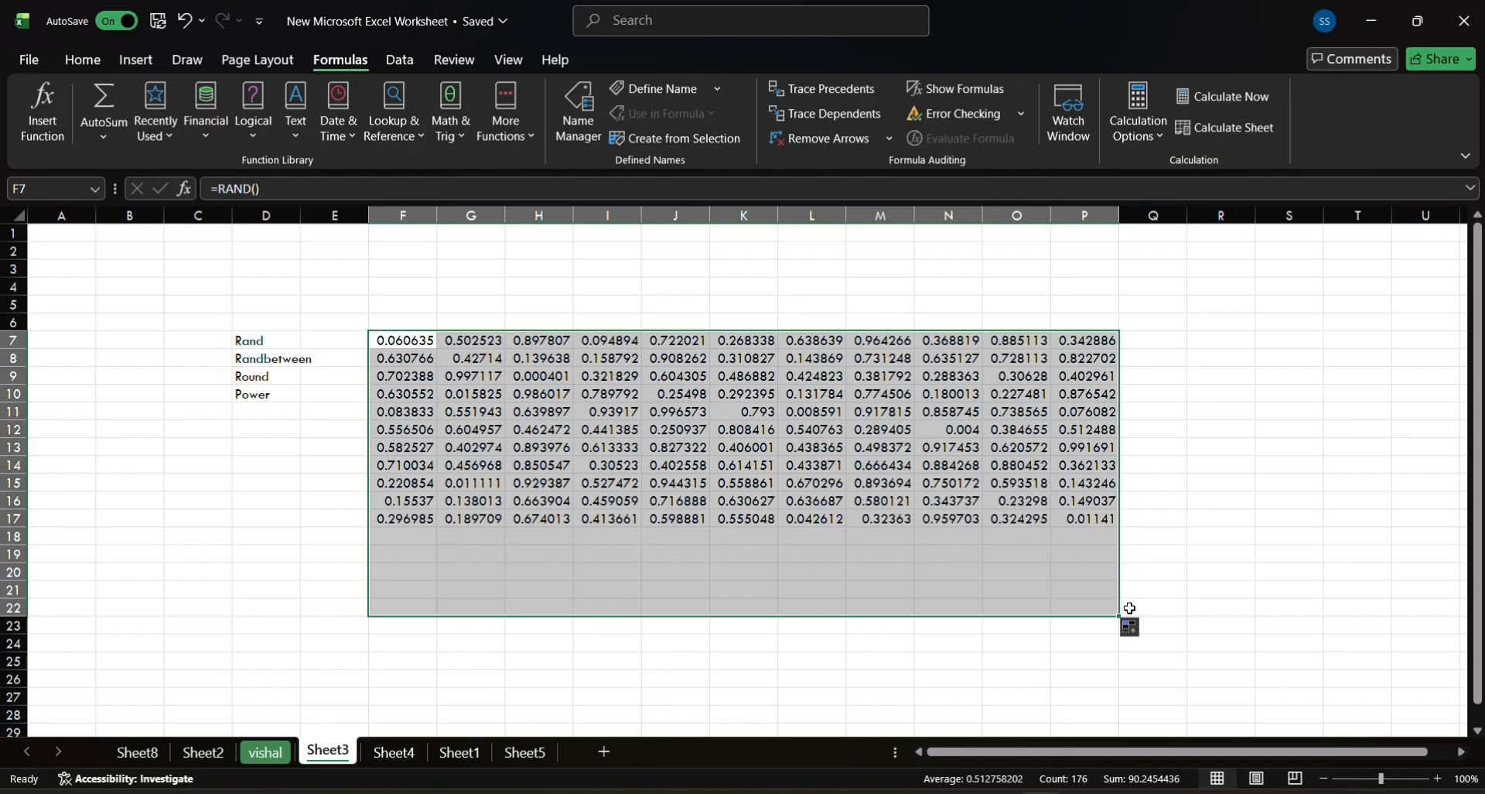
click(1215, 495)
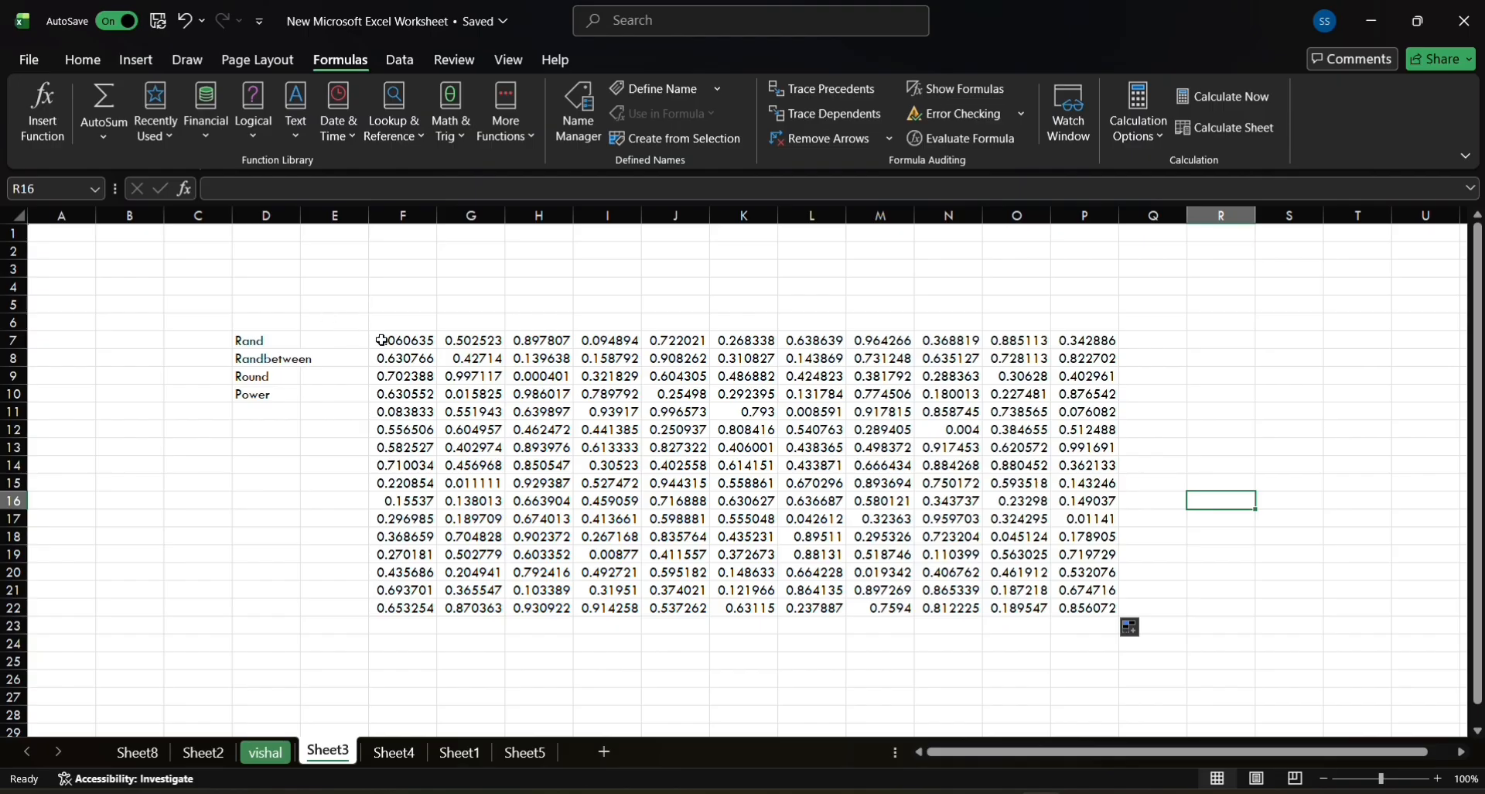
- Undo the RAND fills and the RAND formula so that the cells beside the Rand label are empty
drag(381, 341, 795, 558)
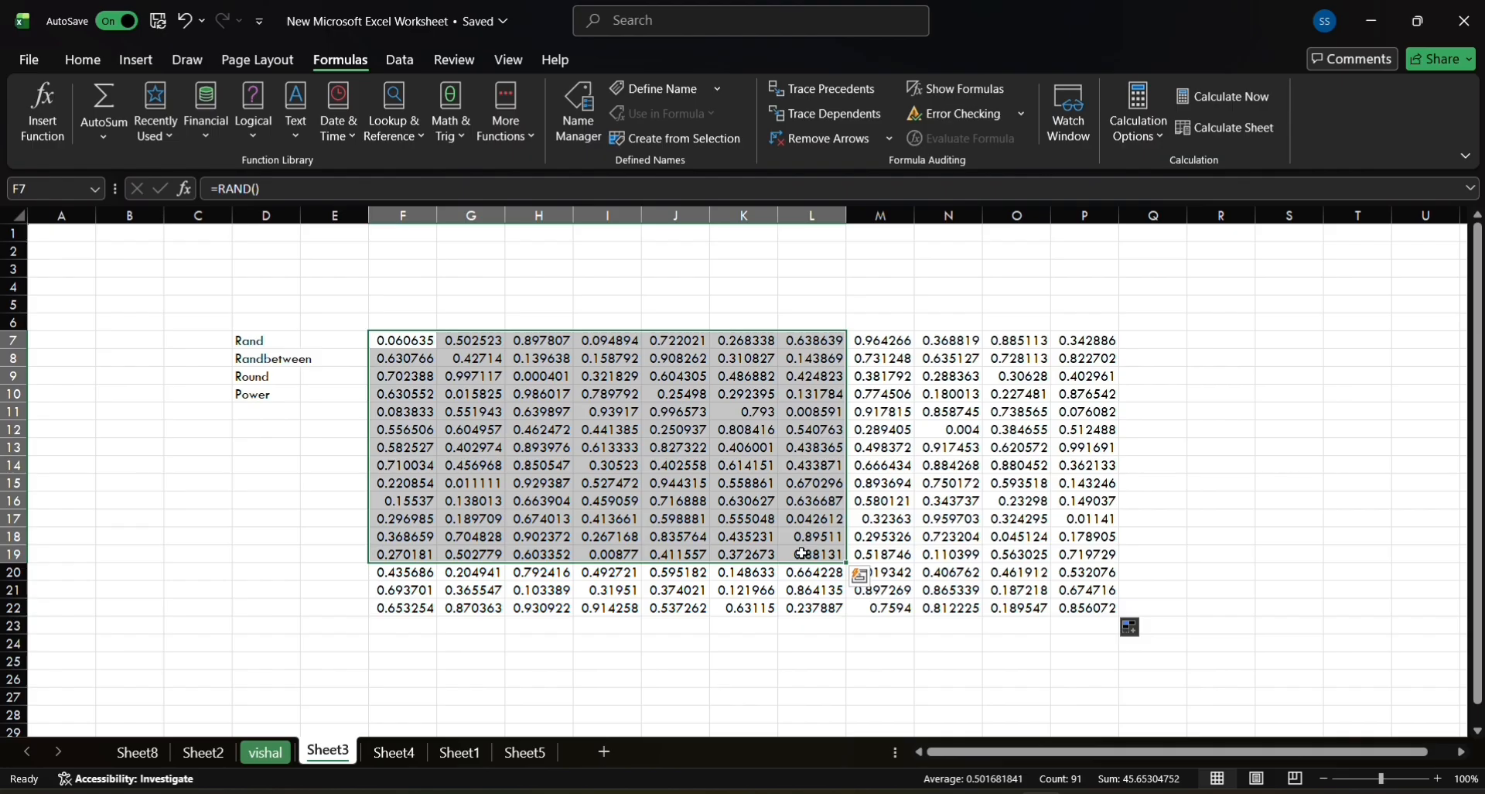
click(184, 23)
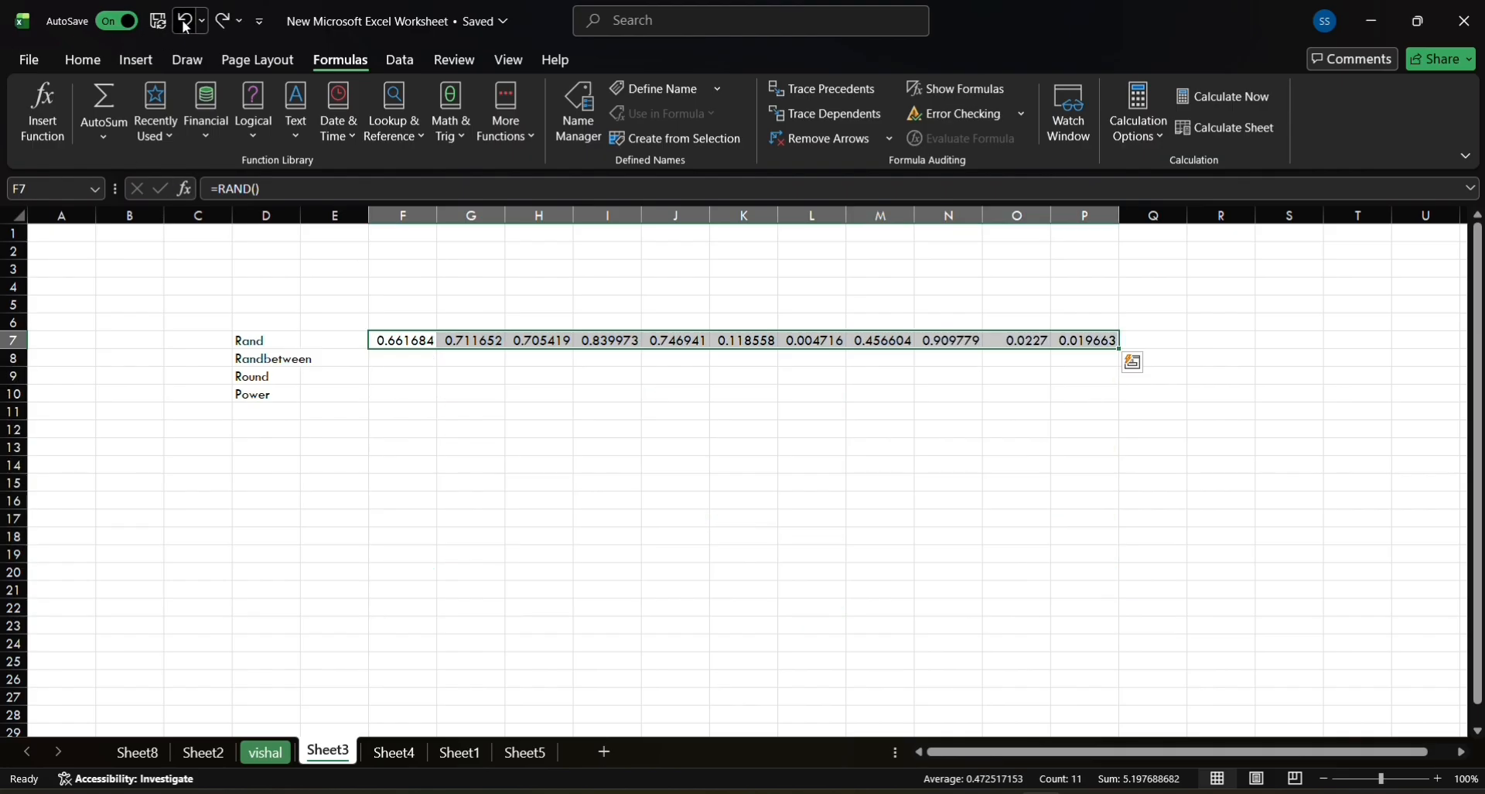
click(183, 21)
click(183, 21)
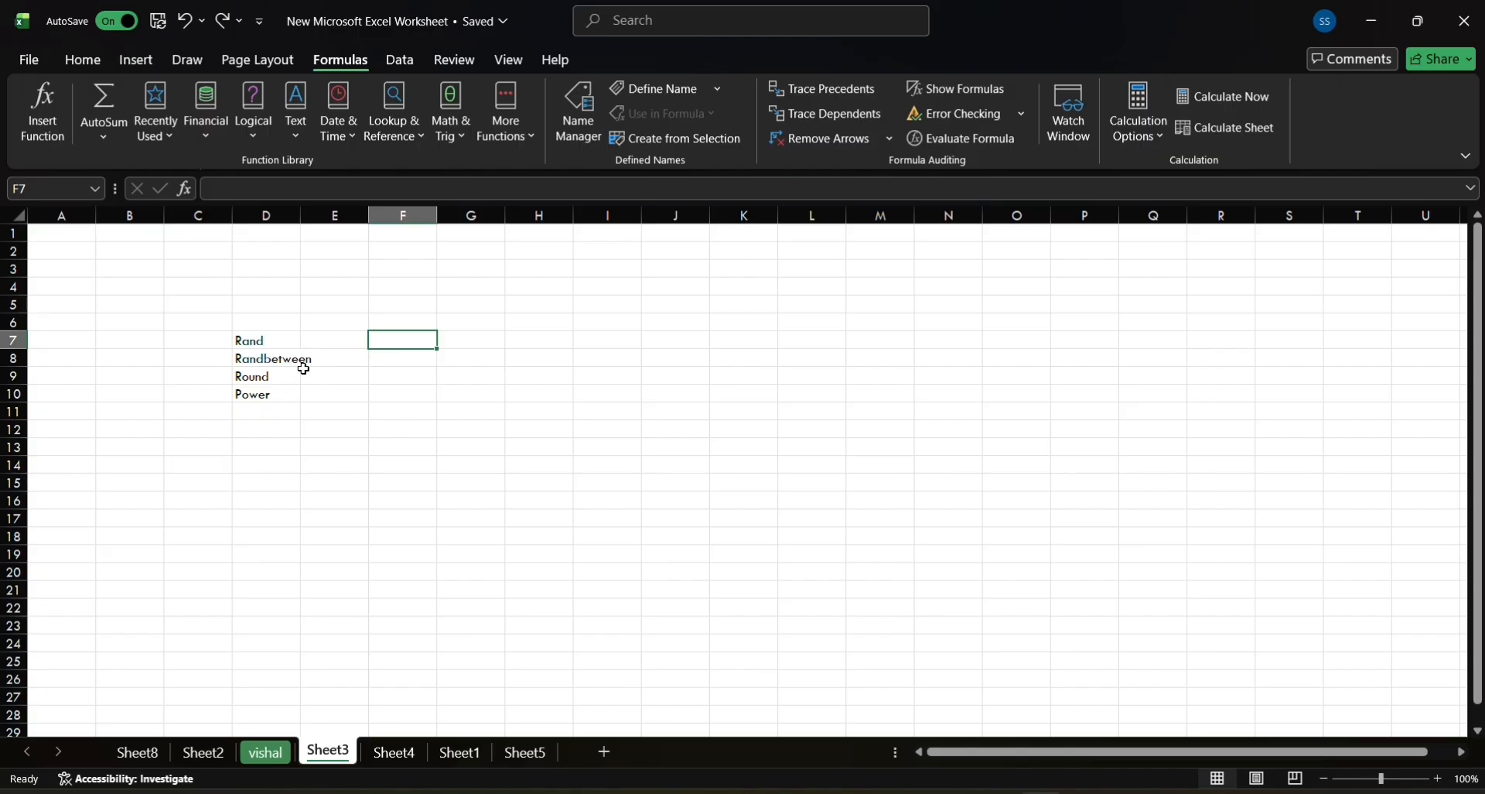
- Enter the formula =RANDBETWEEN(20,100) in cell F8 beside the Randbetween label
click(375, 362)
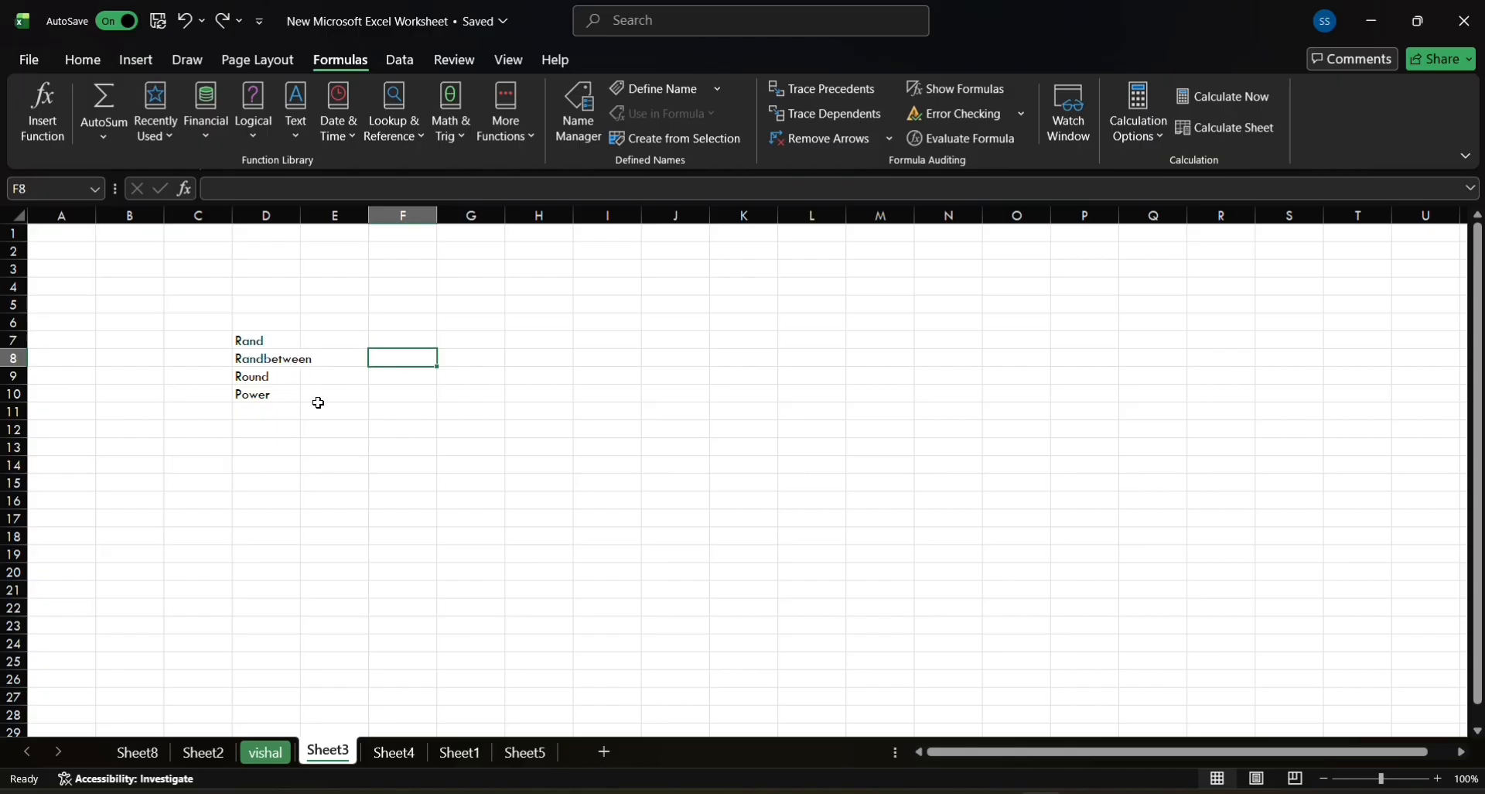
text(=)
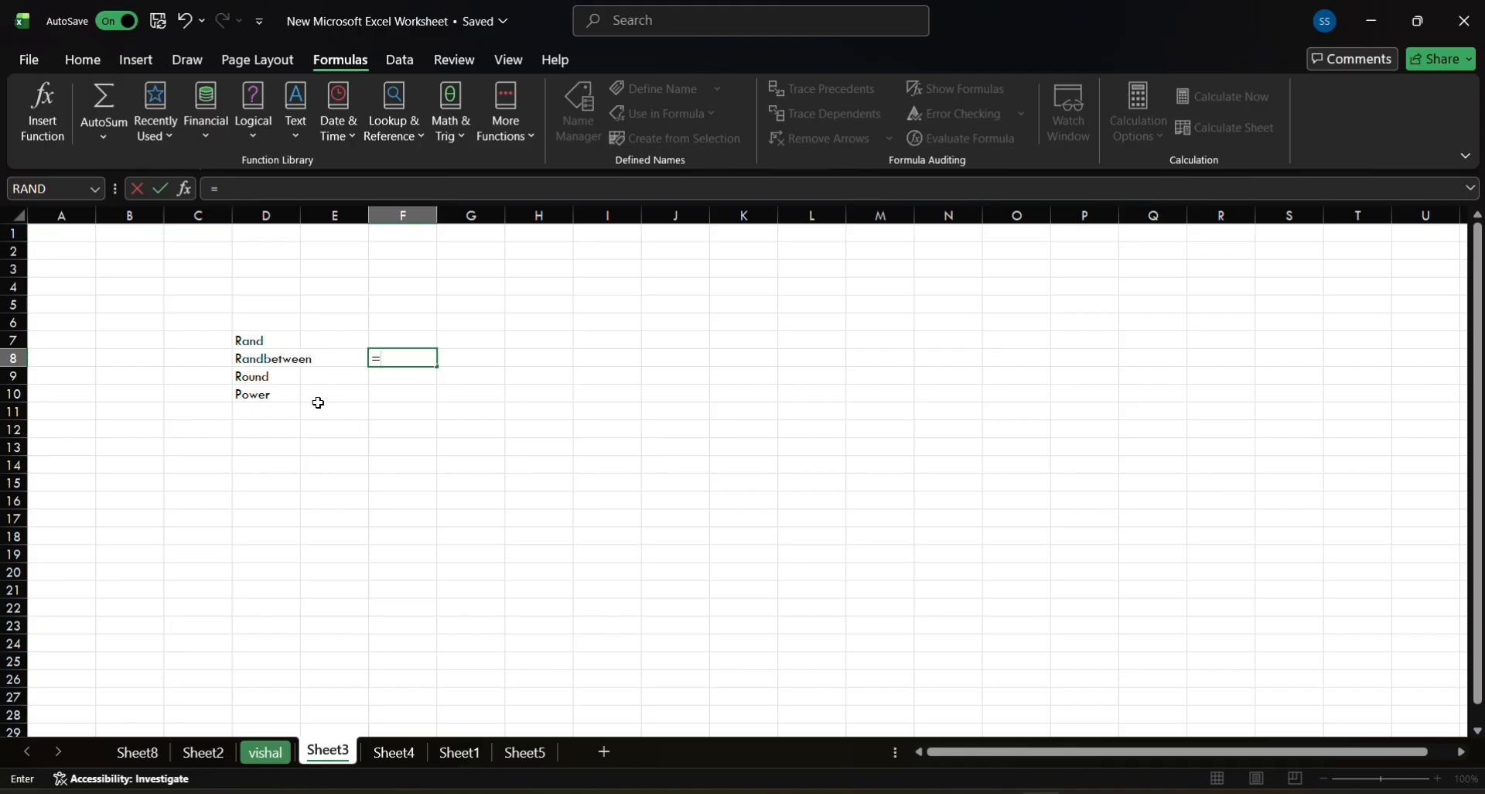
text(ra)
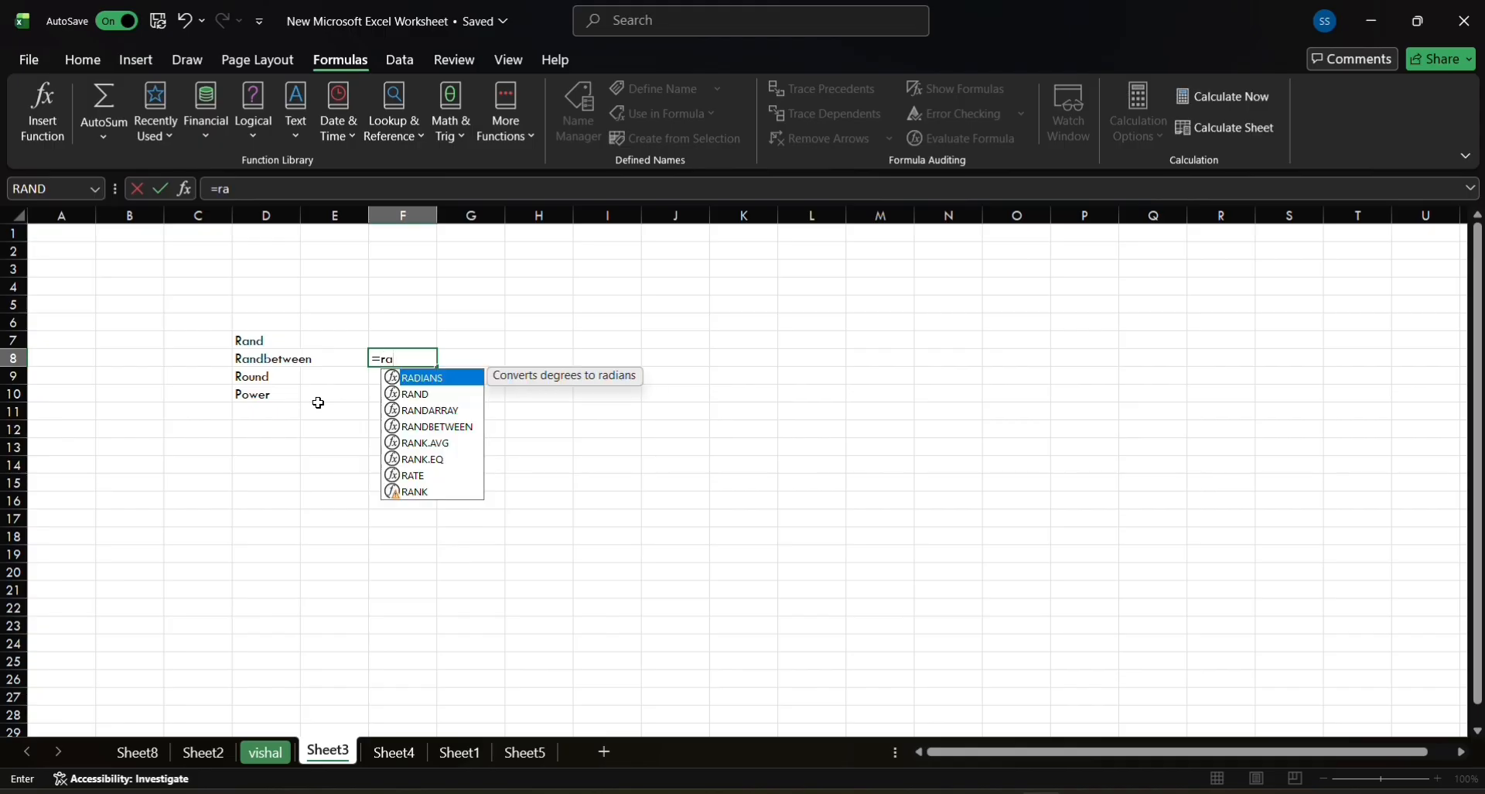
click(424, 427)
double_click(424, 427)
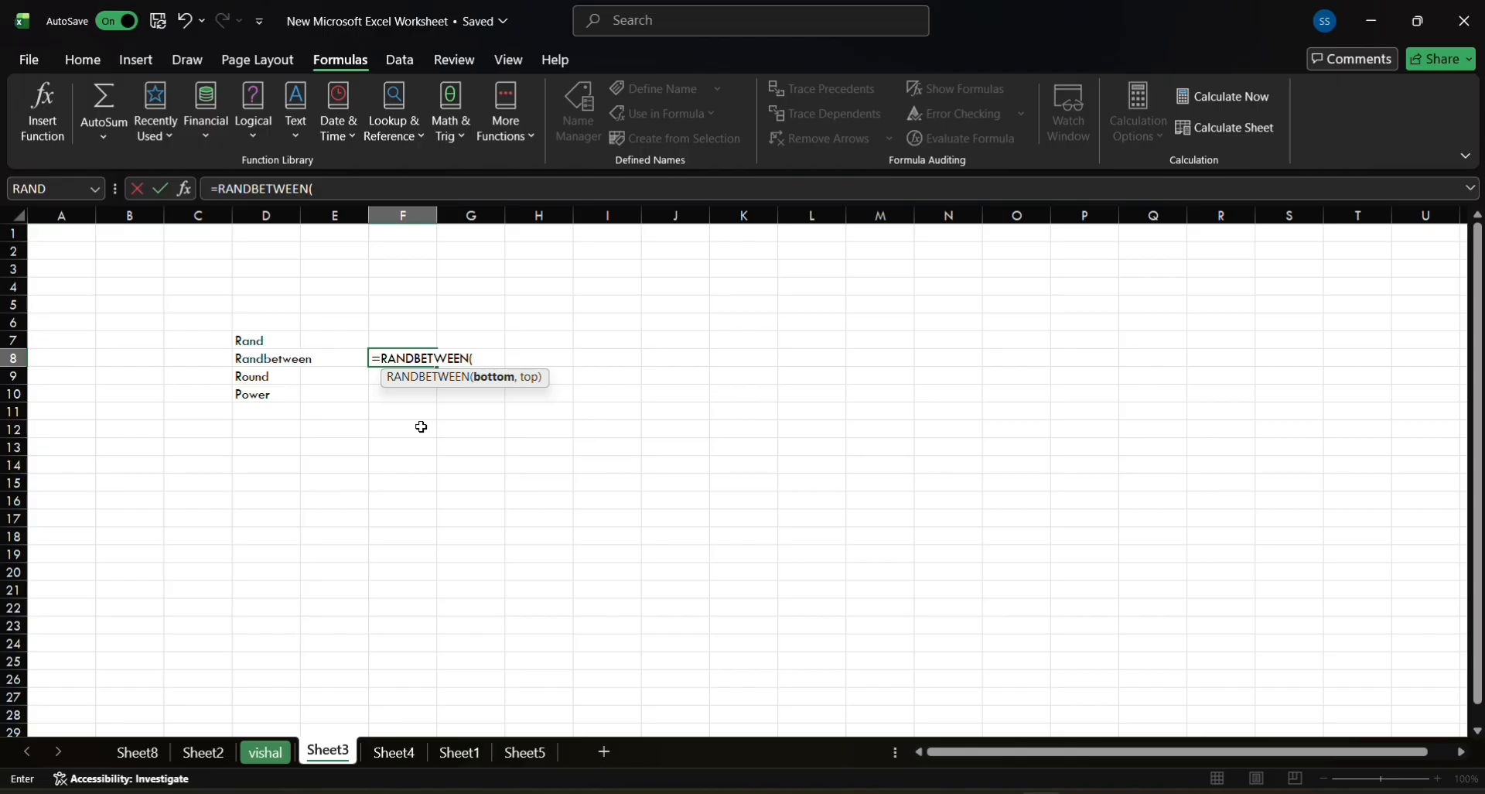
text(20,100)
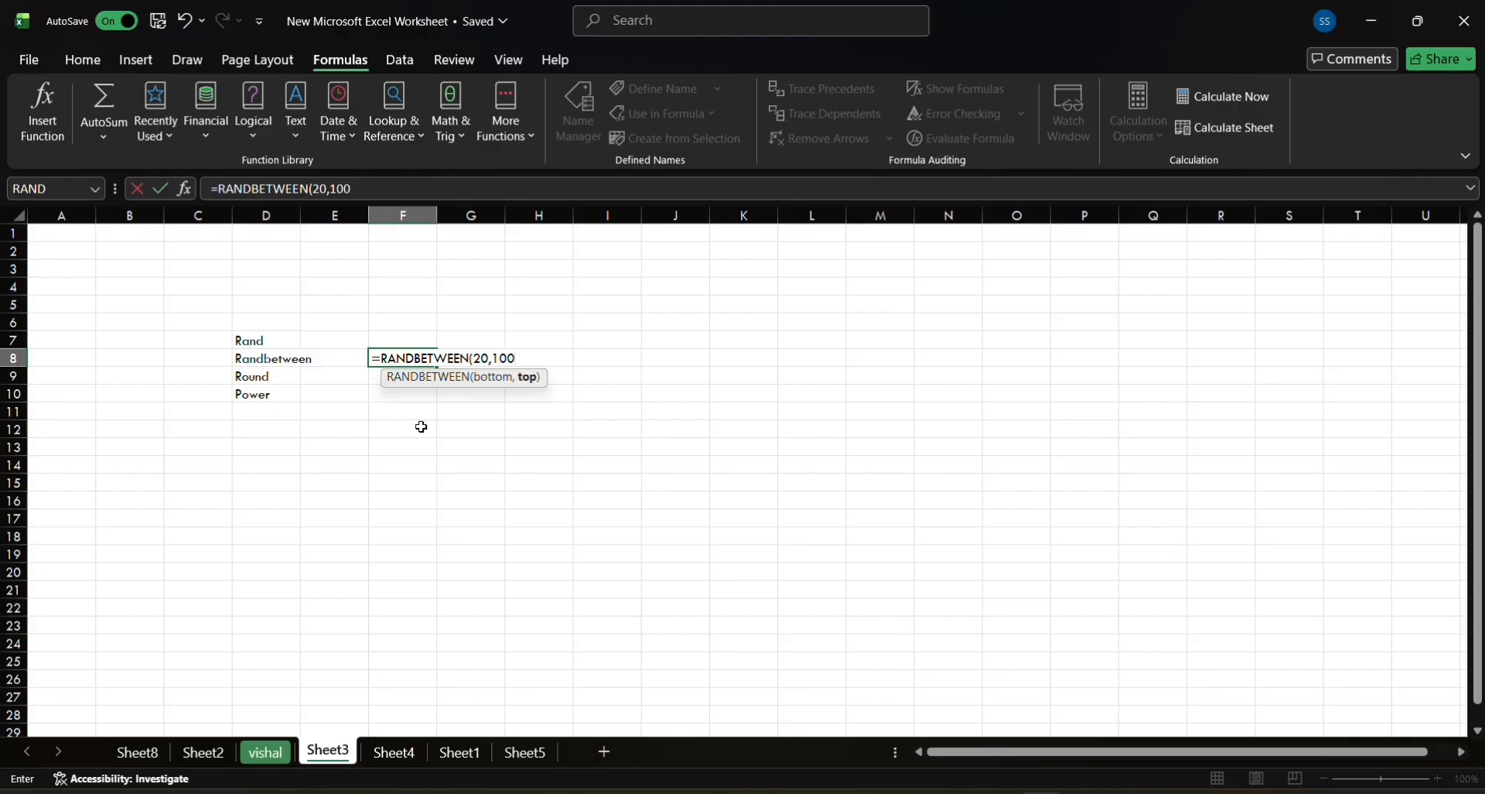
text())
key(Return)
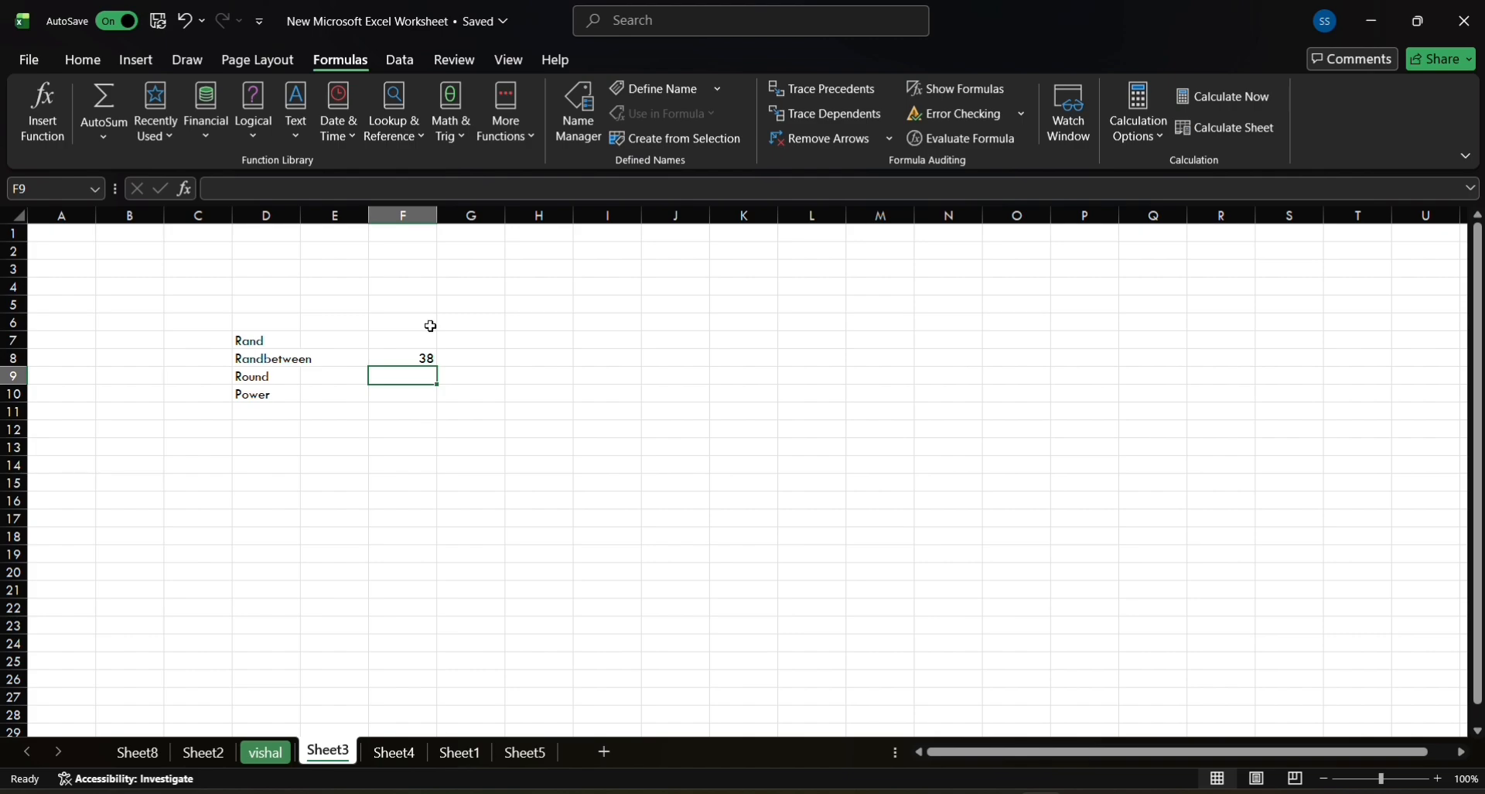
- Fill the RANDBETWEEN formula from F8 across to column S and down to row 26
click(407, 362)
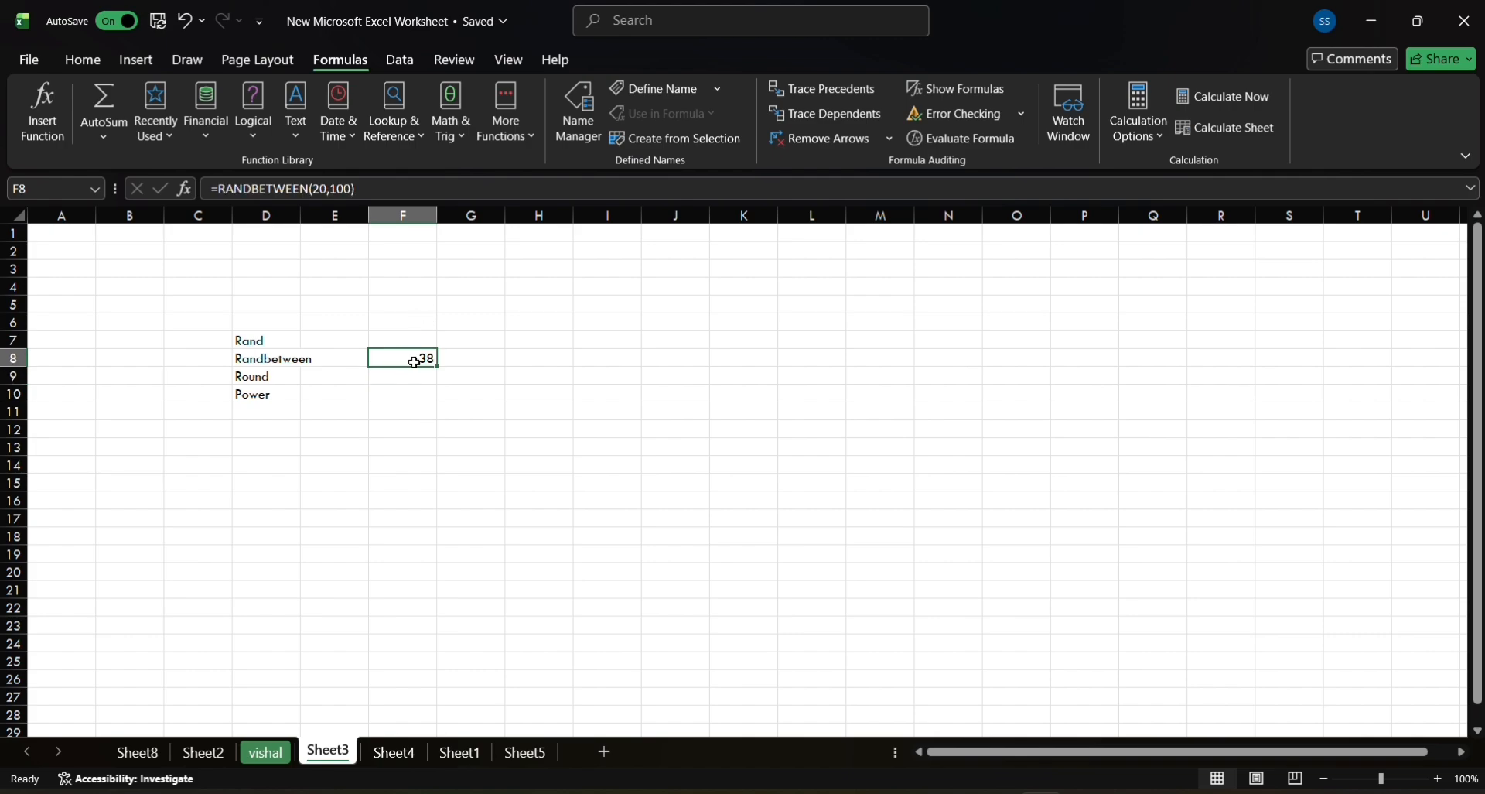
drag(439, 366, 1299, 462)
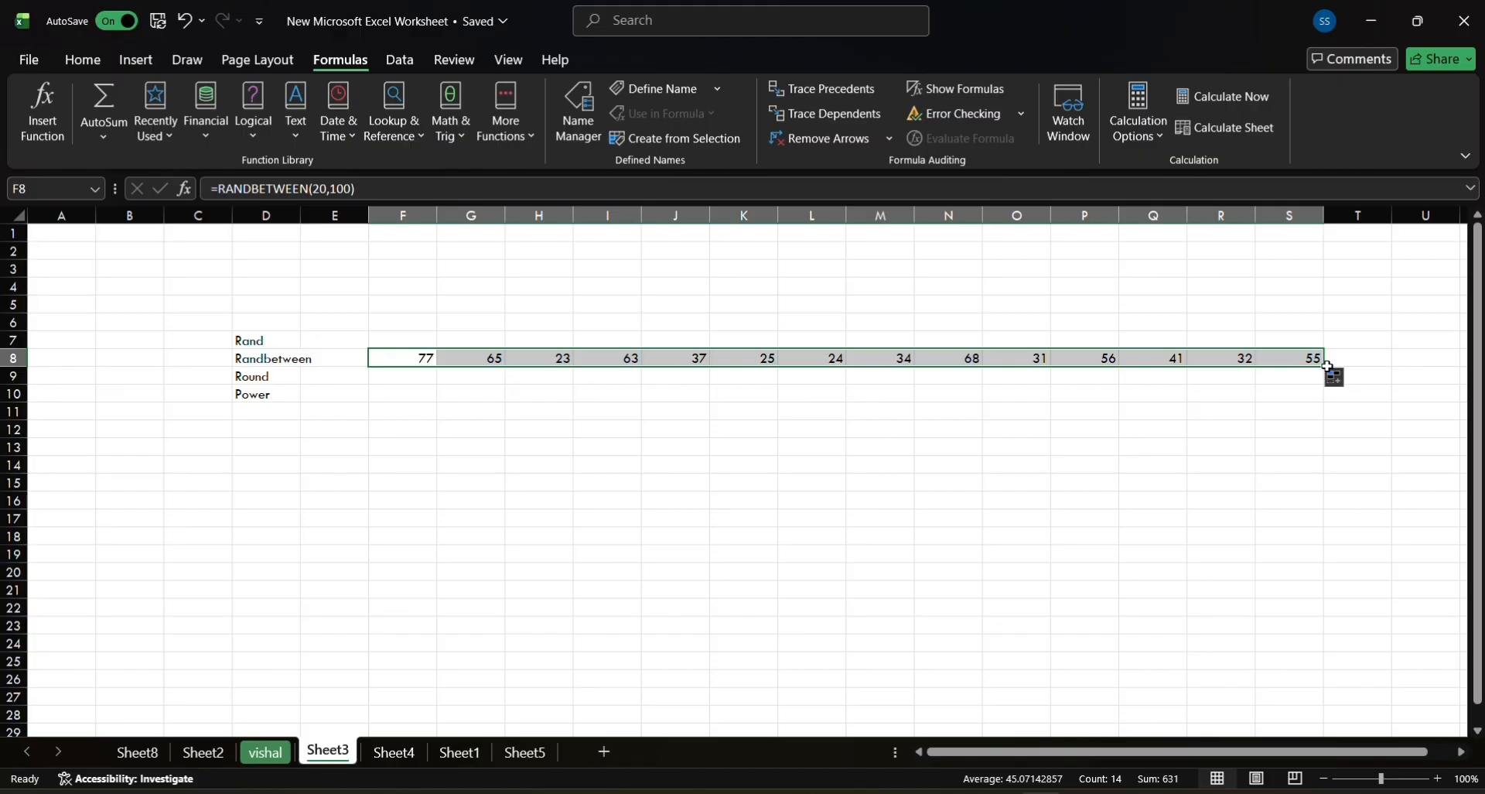
drag(1328, 365, 1316, 400)
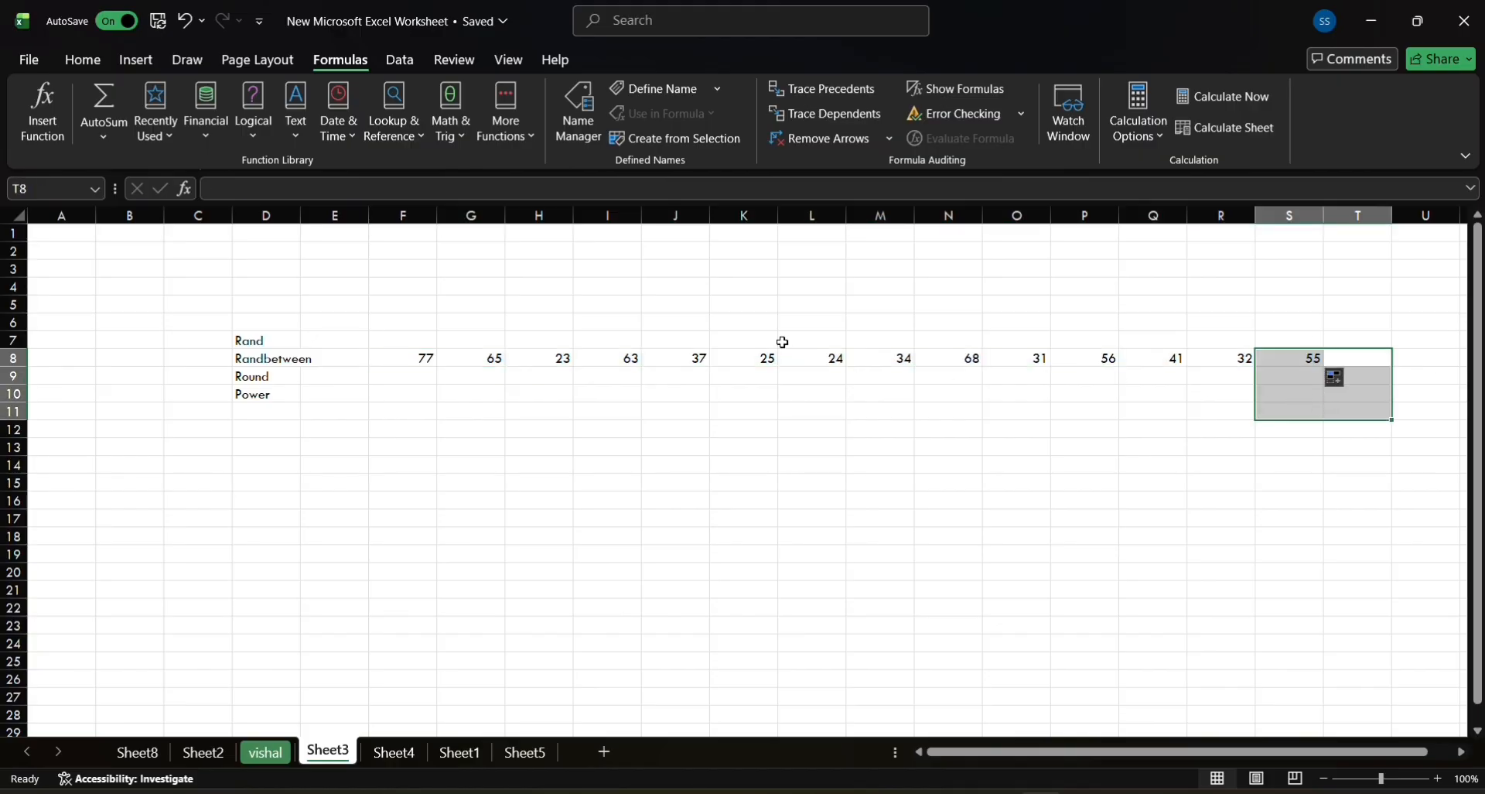
click(404, 356)
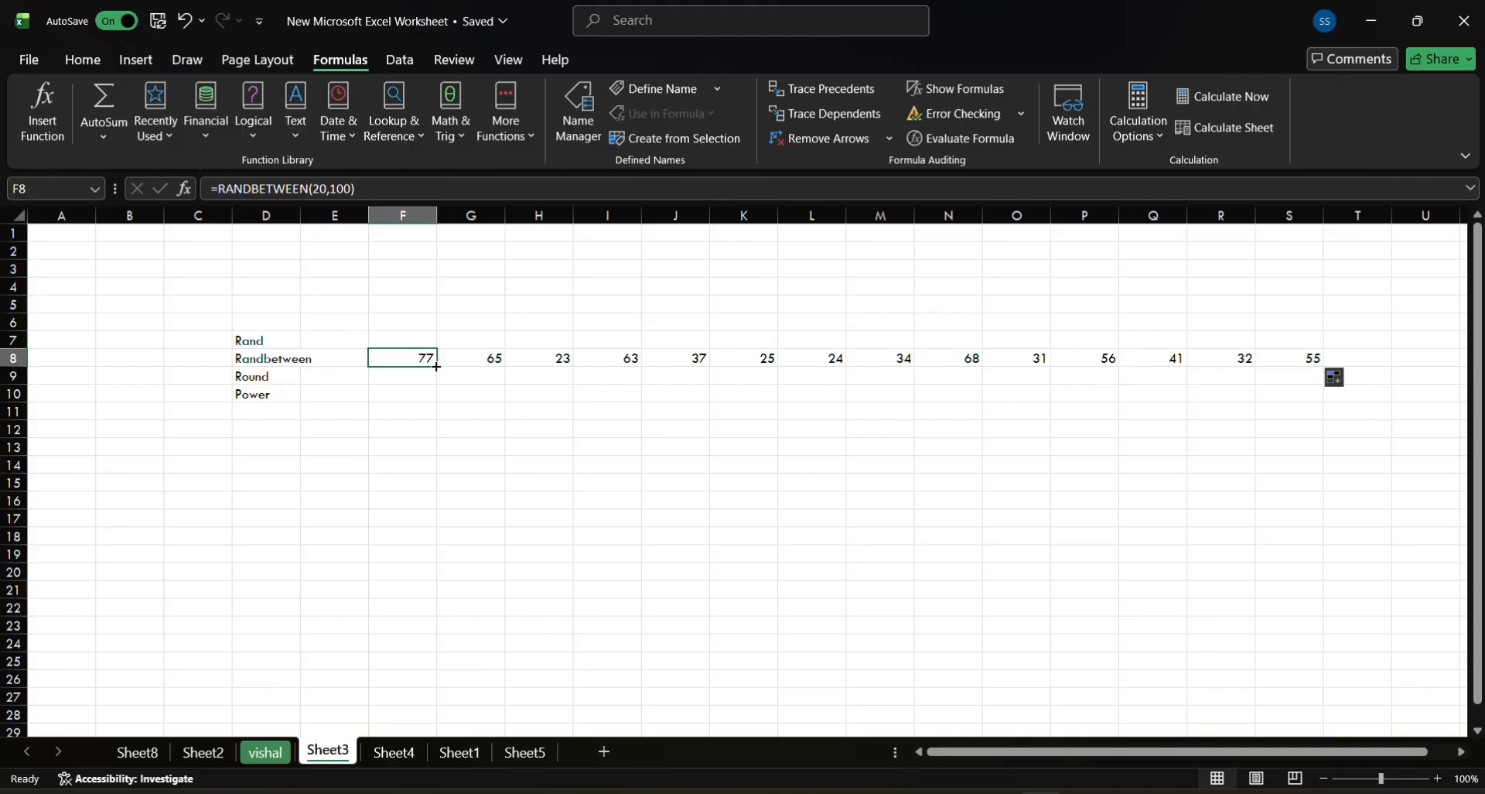
drag(436, 366, 1307, 673)
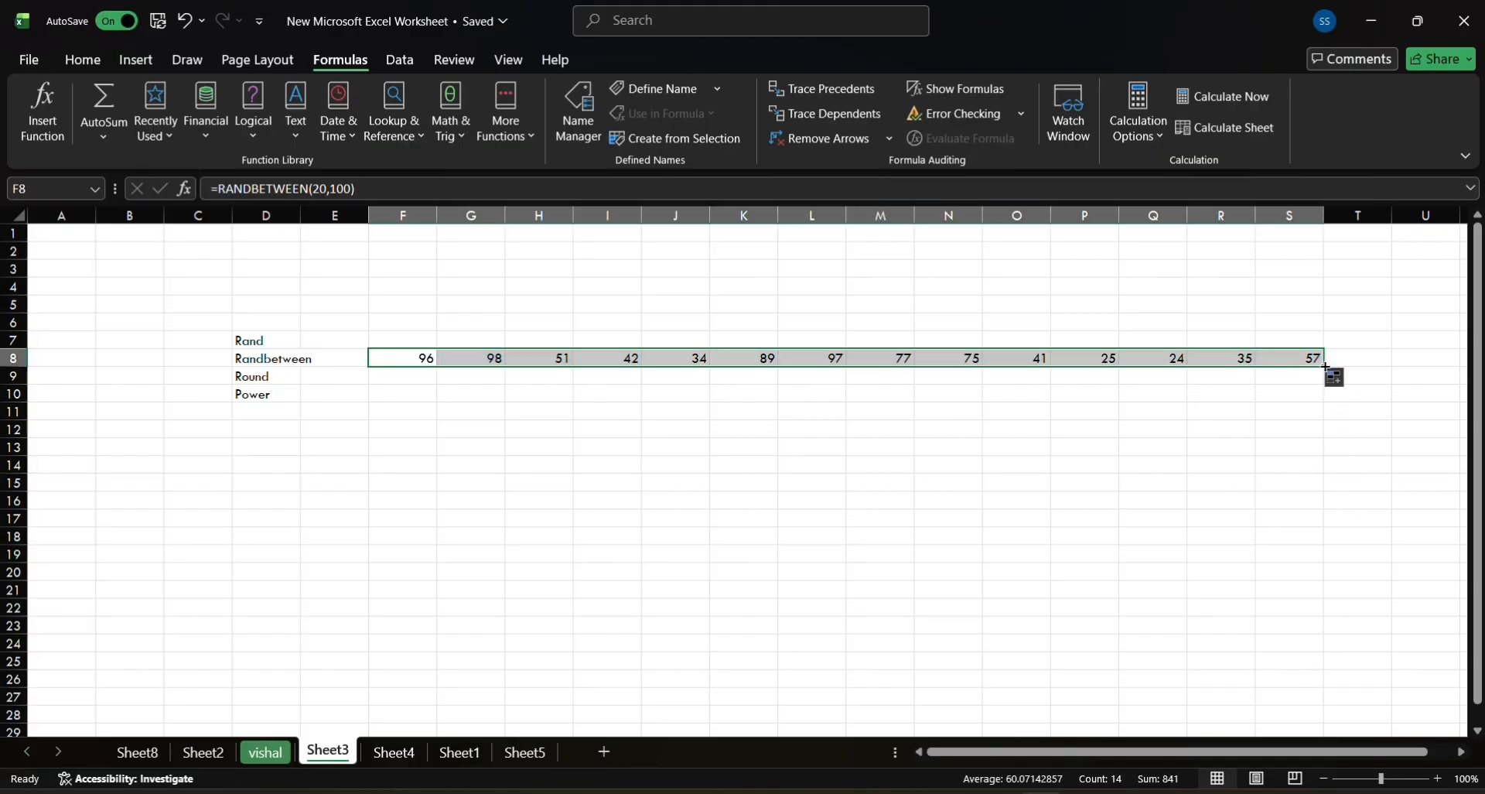
drag(1325, 366, 1361, 699)
click(1419, 537)
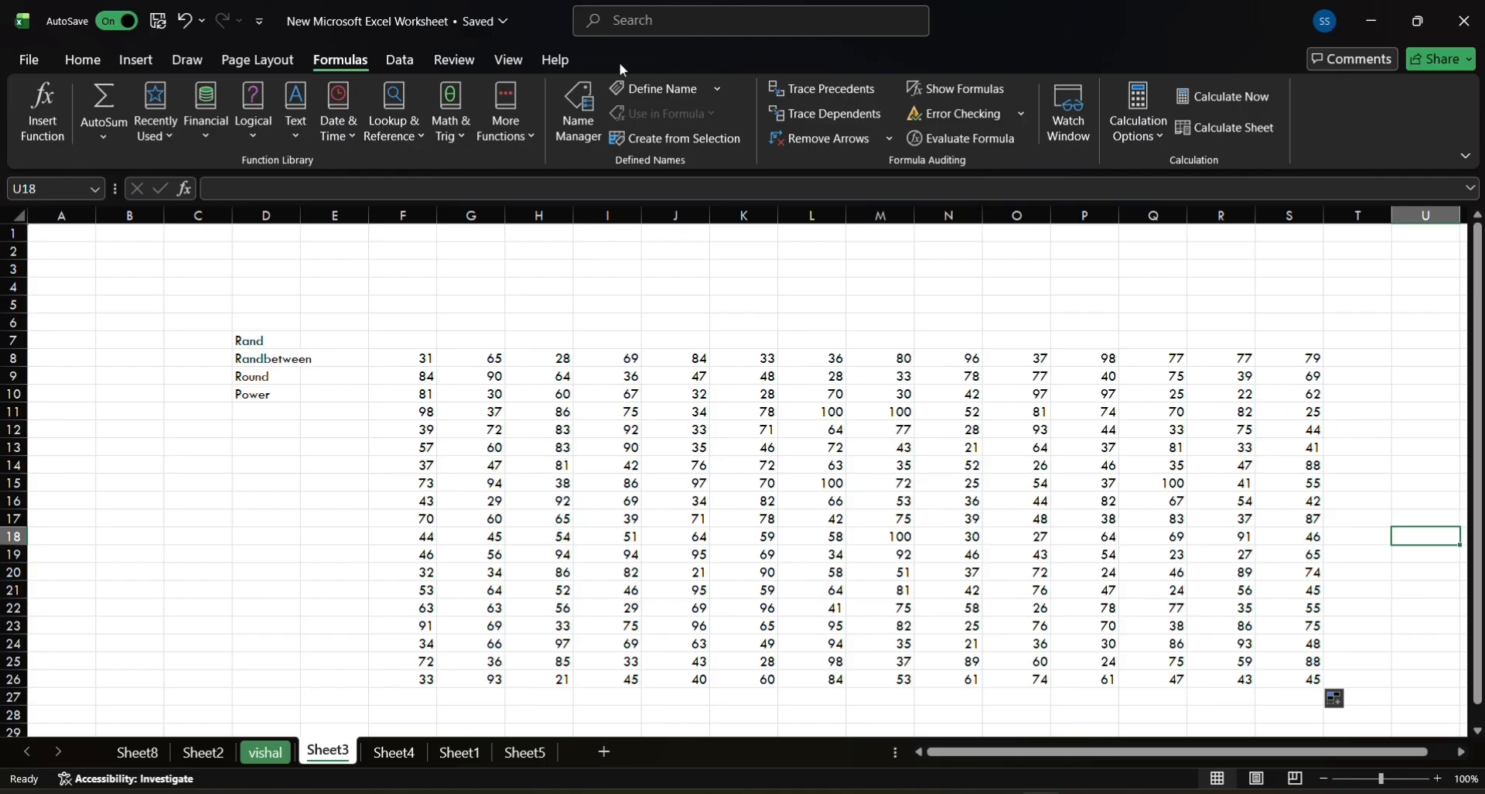
- Undo the RANDBETWEEN fills and the formula in cell F8
click(179, 21)
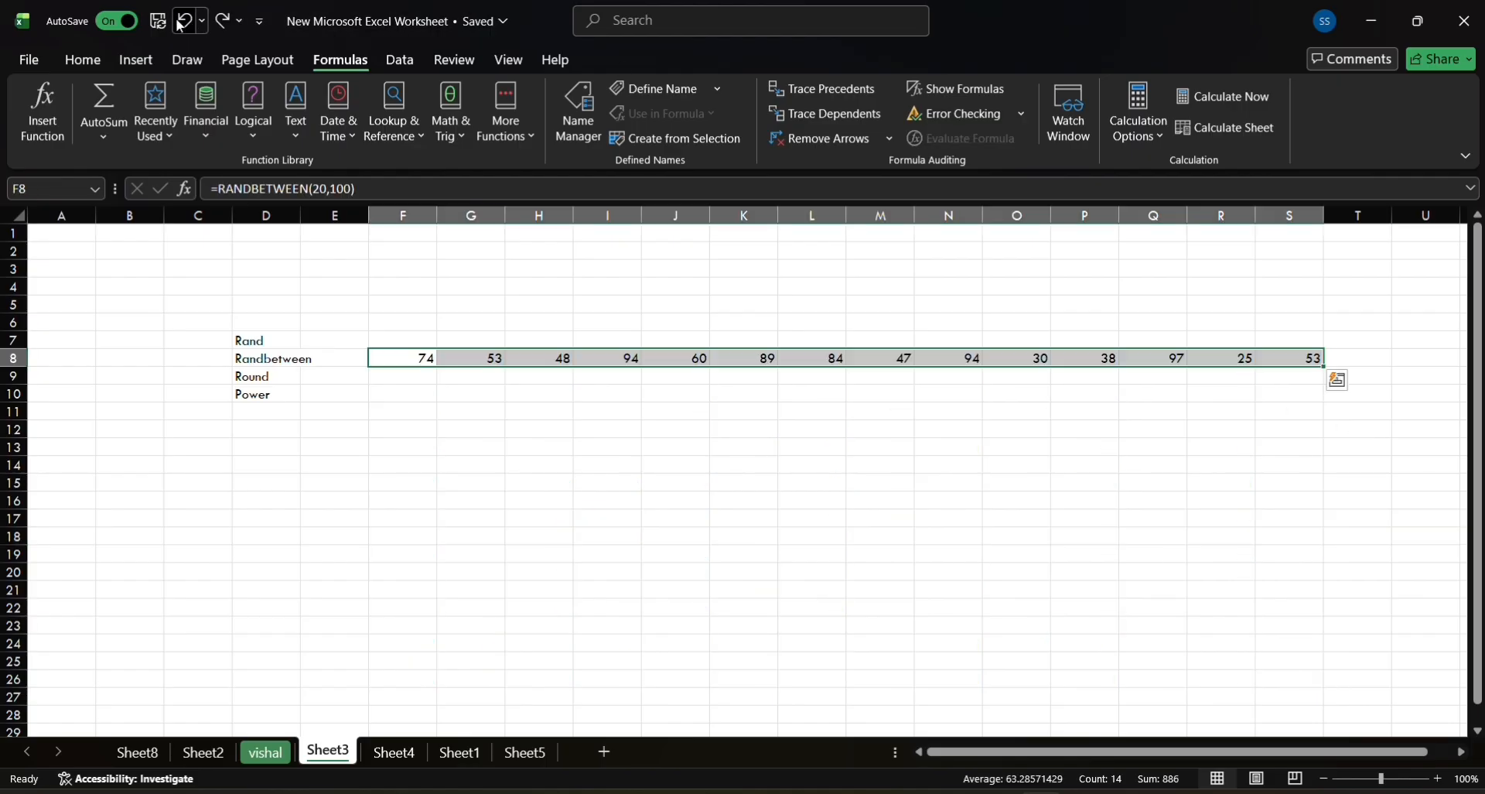
click(180, 22)
click(179, 22)
click(179, 21)
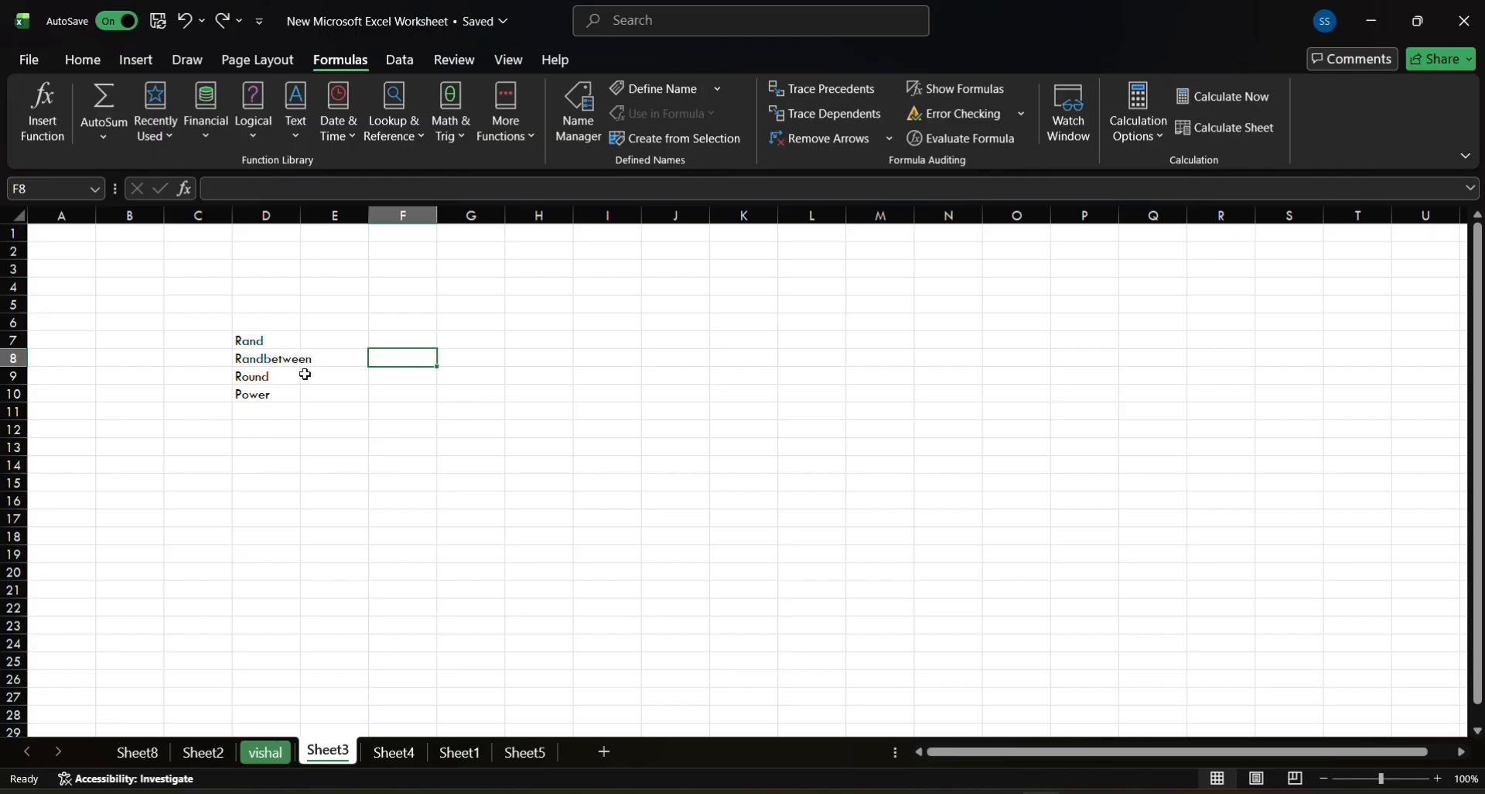
- Enter the number 20.45 in cell H9 as the value for rounding
click(516, 359)
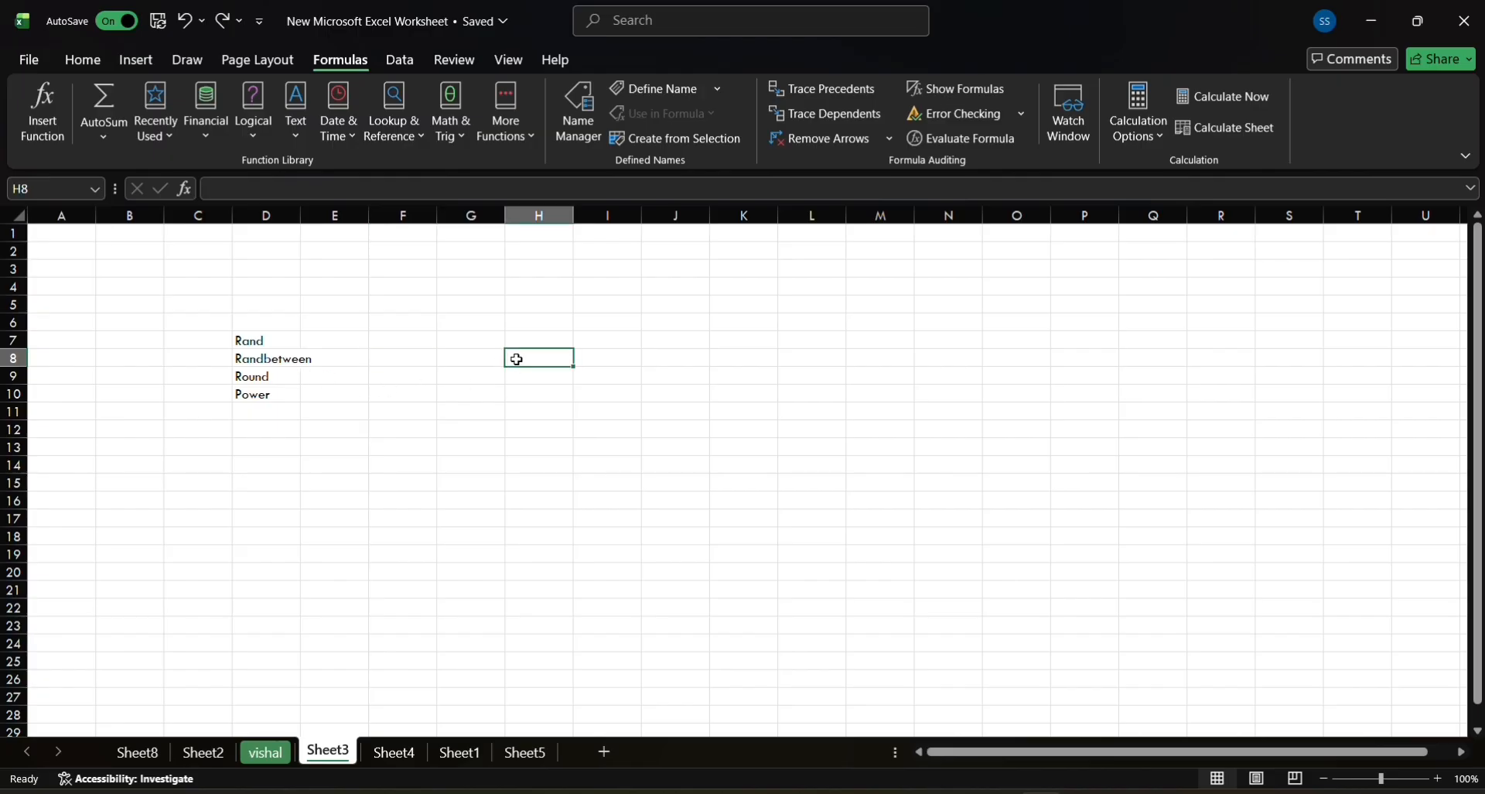
click(522, 377)
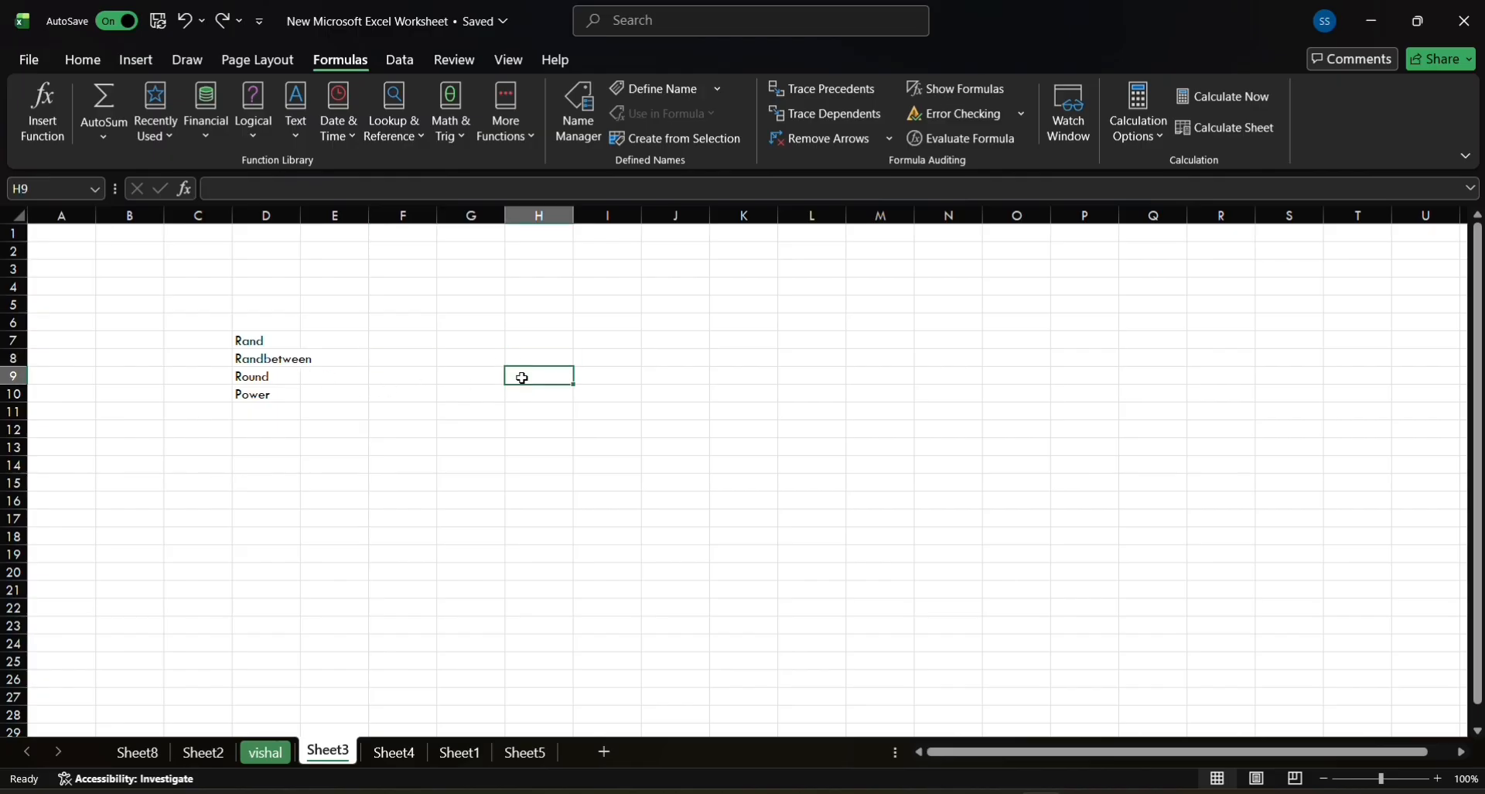
double_click(522, 376)
text(20)
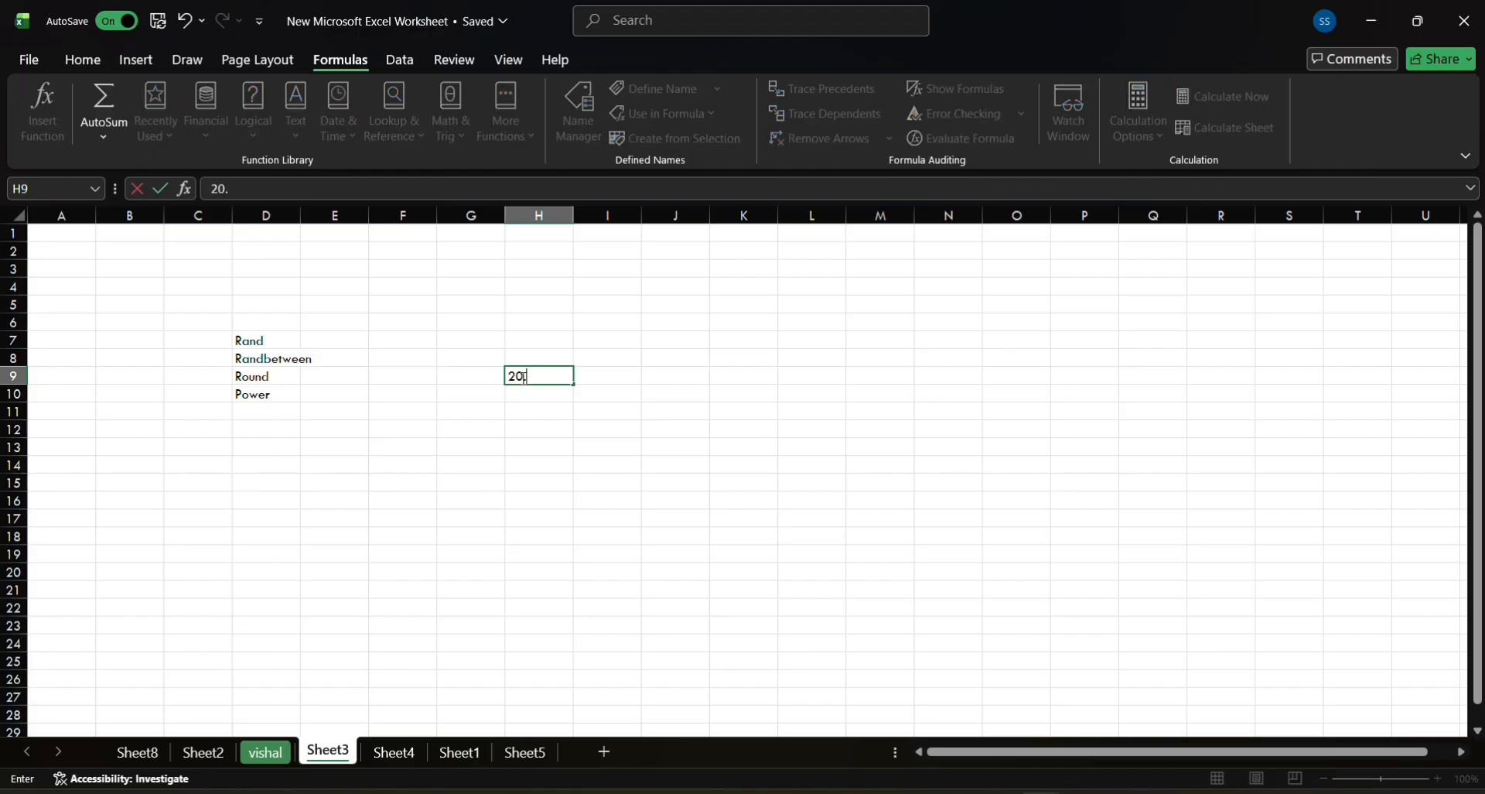
text(.45)
- Enter the formula =ROUND(H9,0) in cell F9 beside the Round label
click(385, 377)
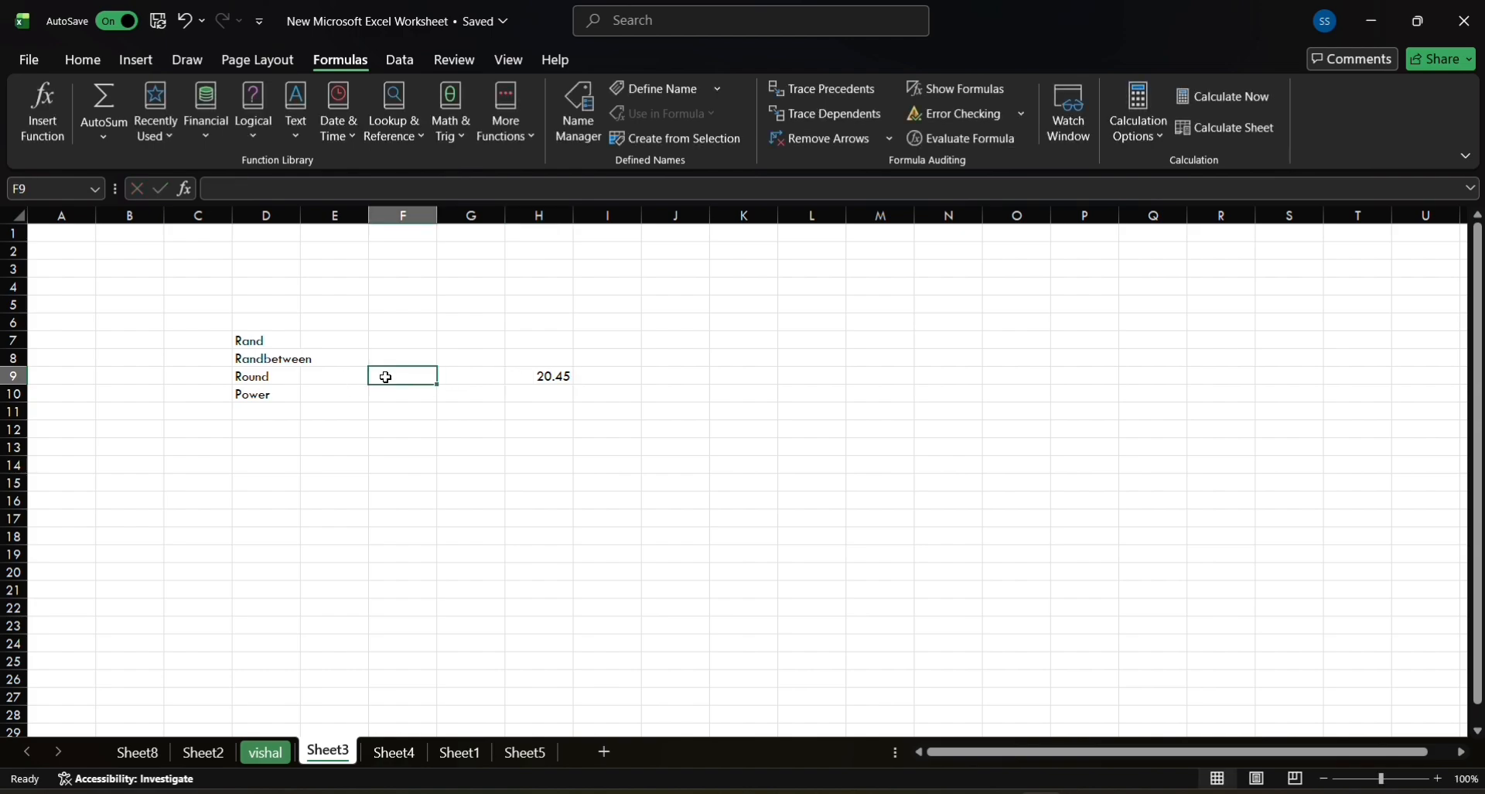
text(=)
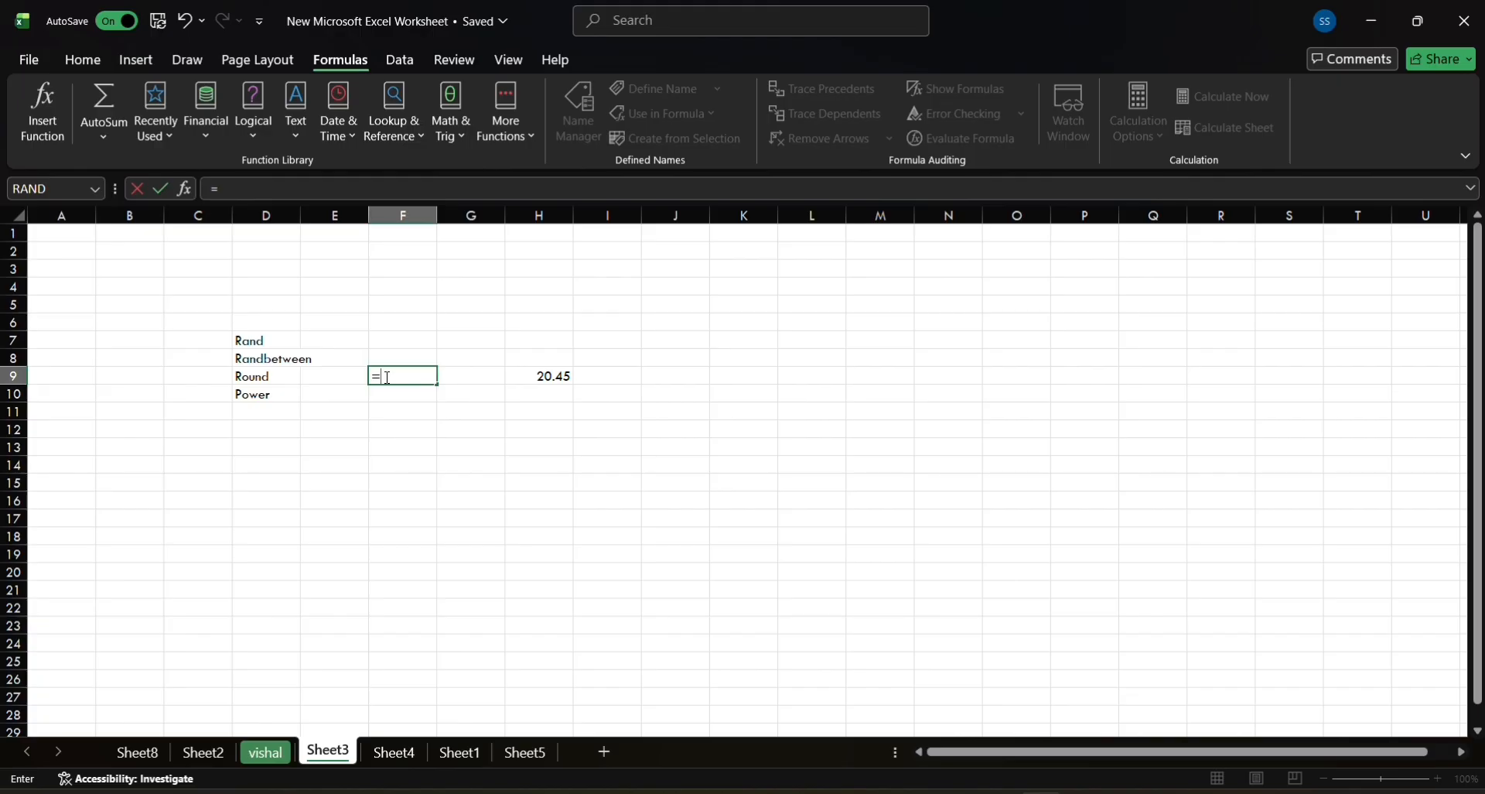
text(r)
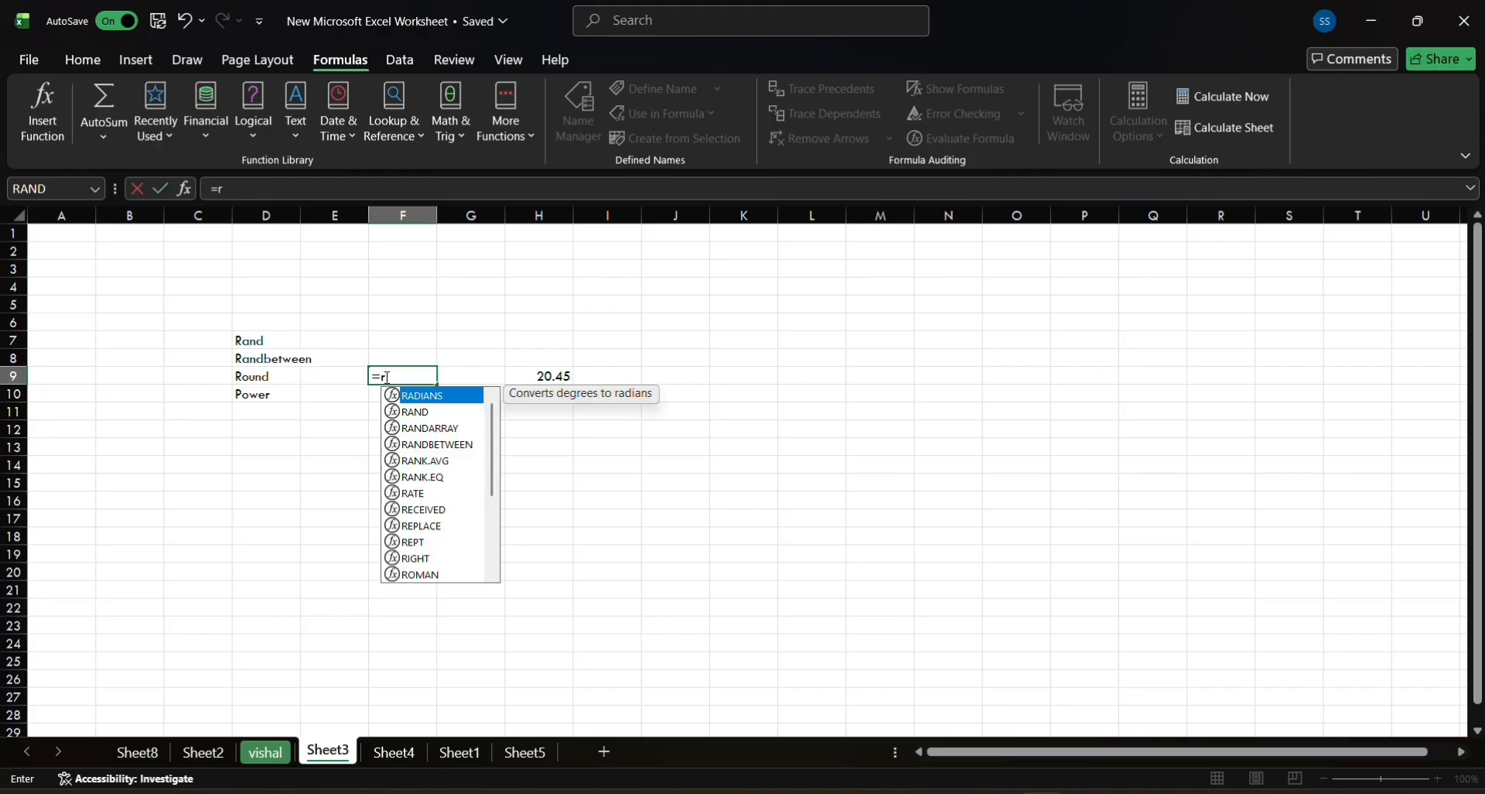
text(ou)
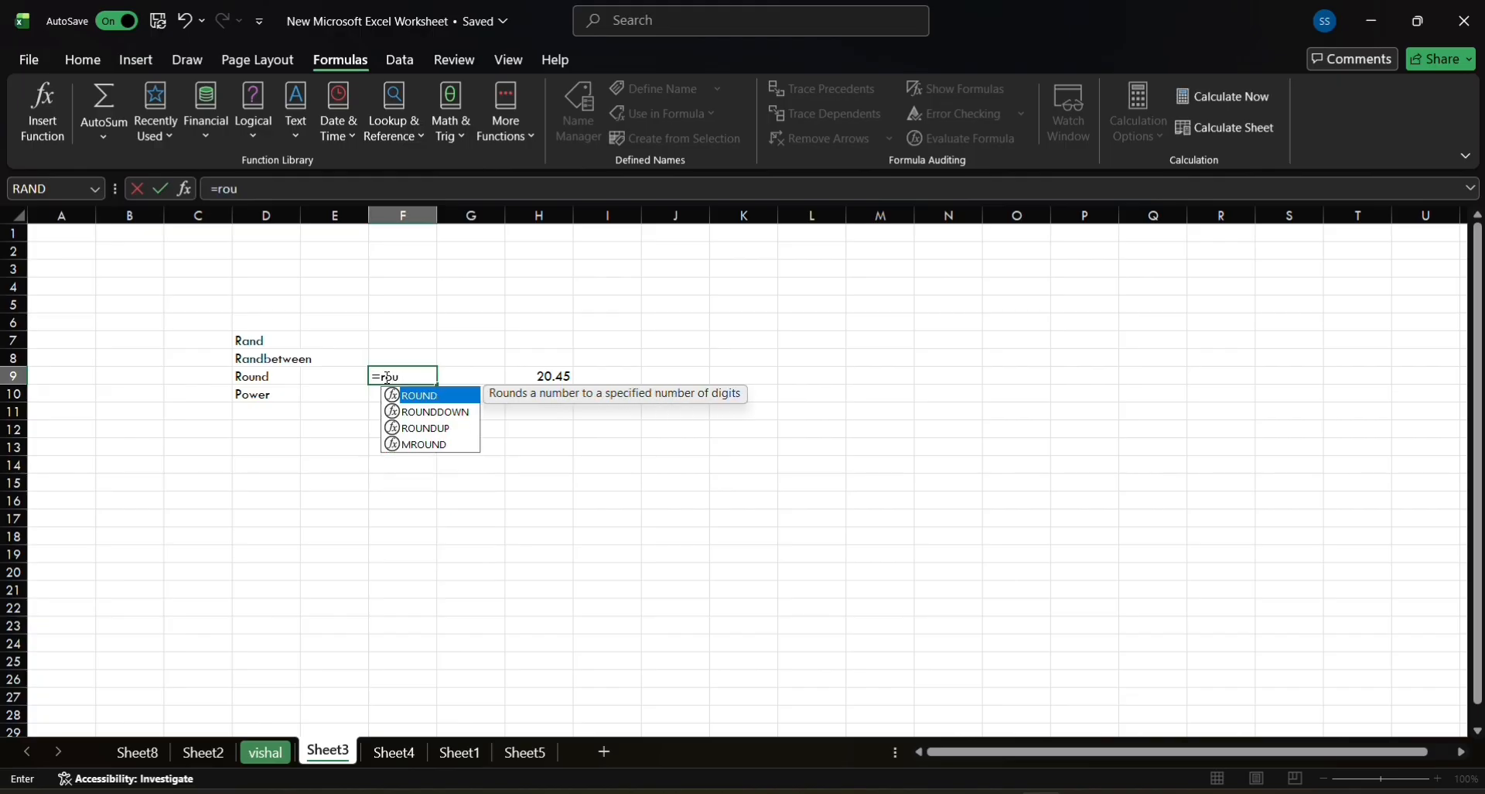
double_click(433, 395)
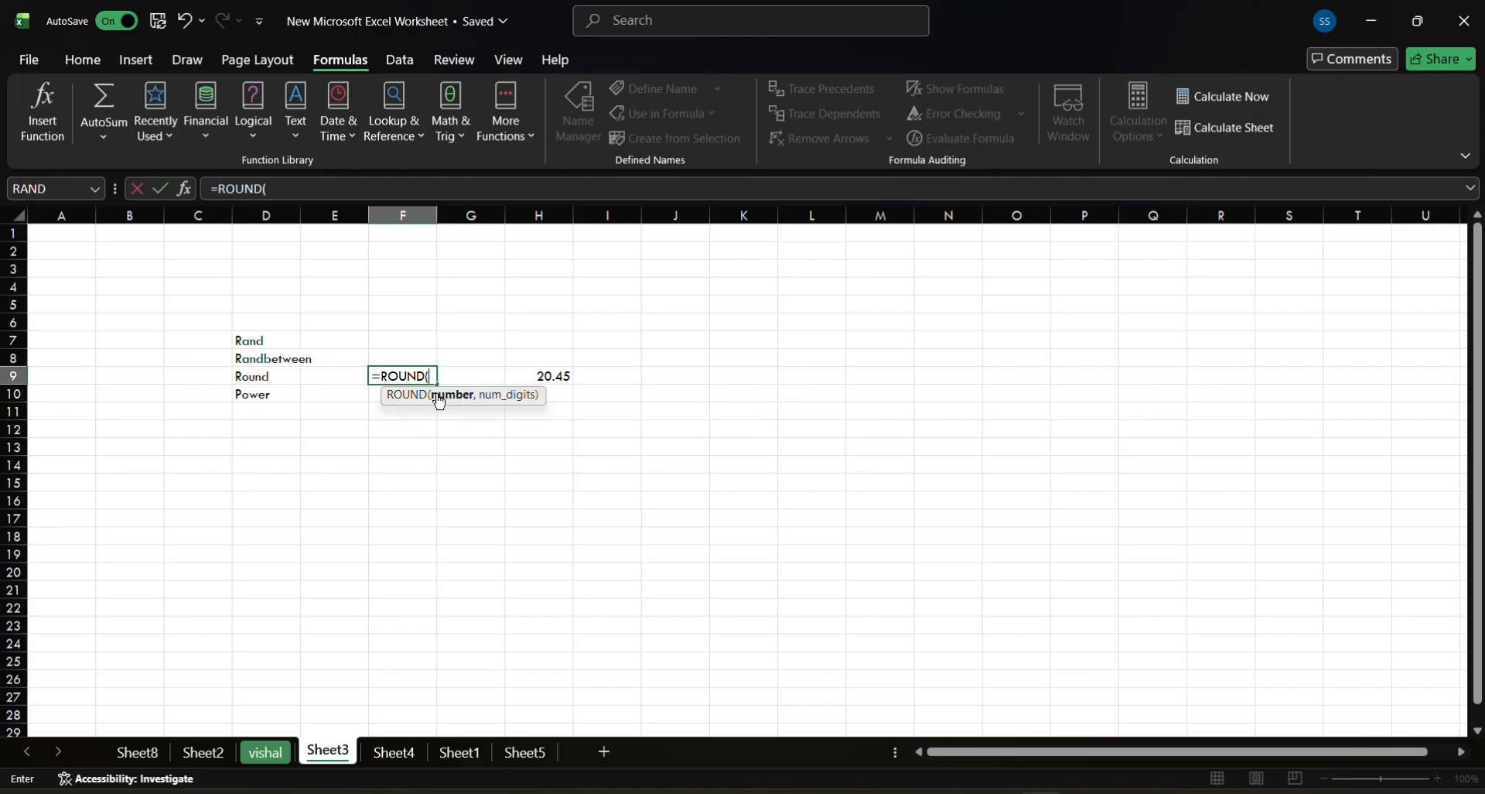
click(561, 376)
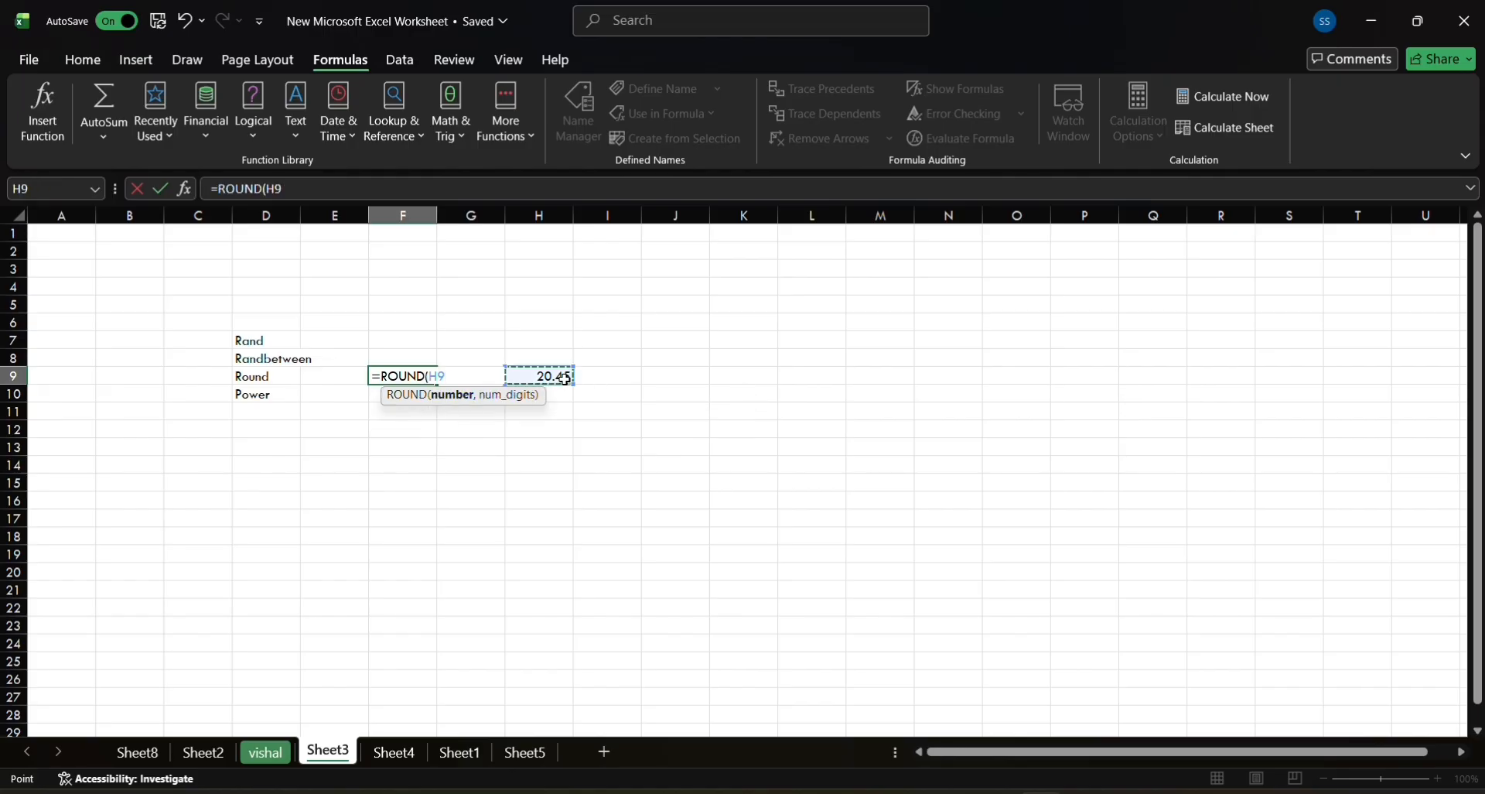
click(638, 30)
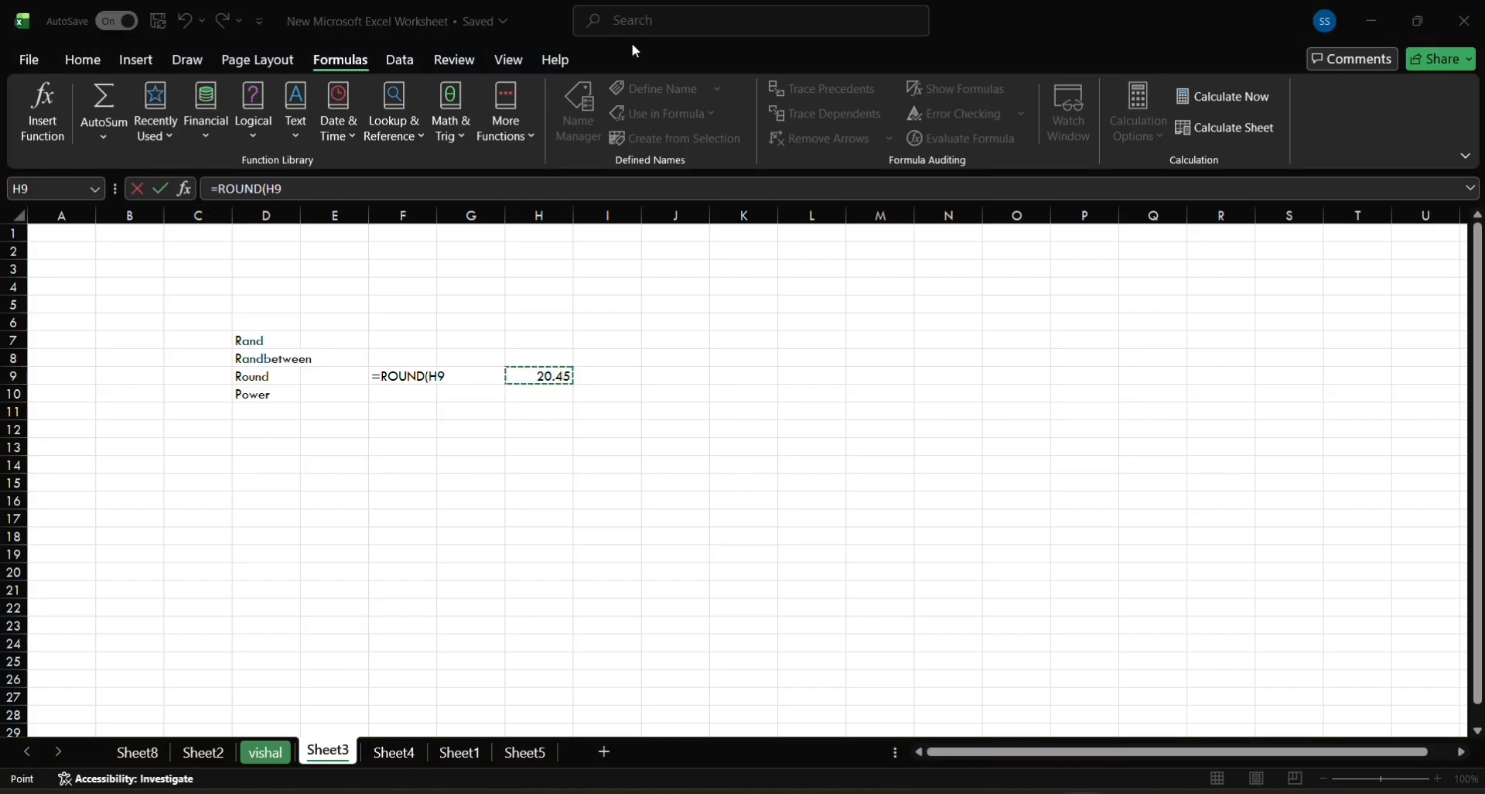
click(456, 379)
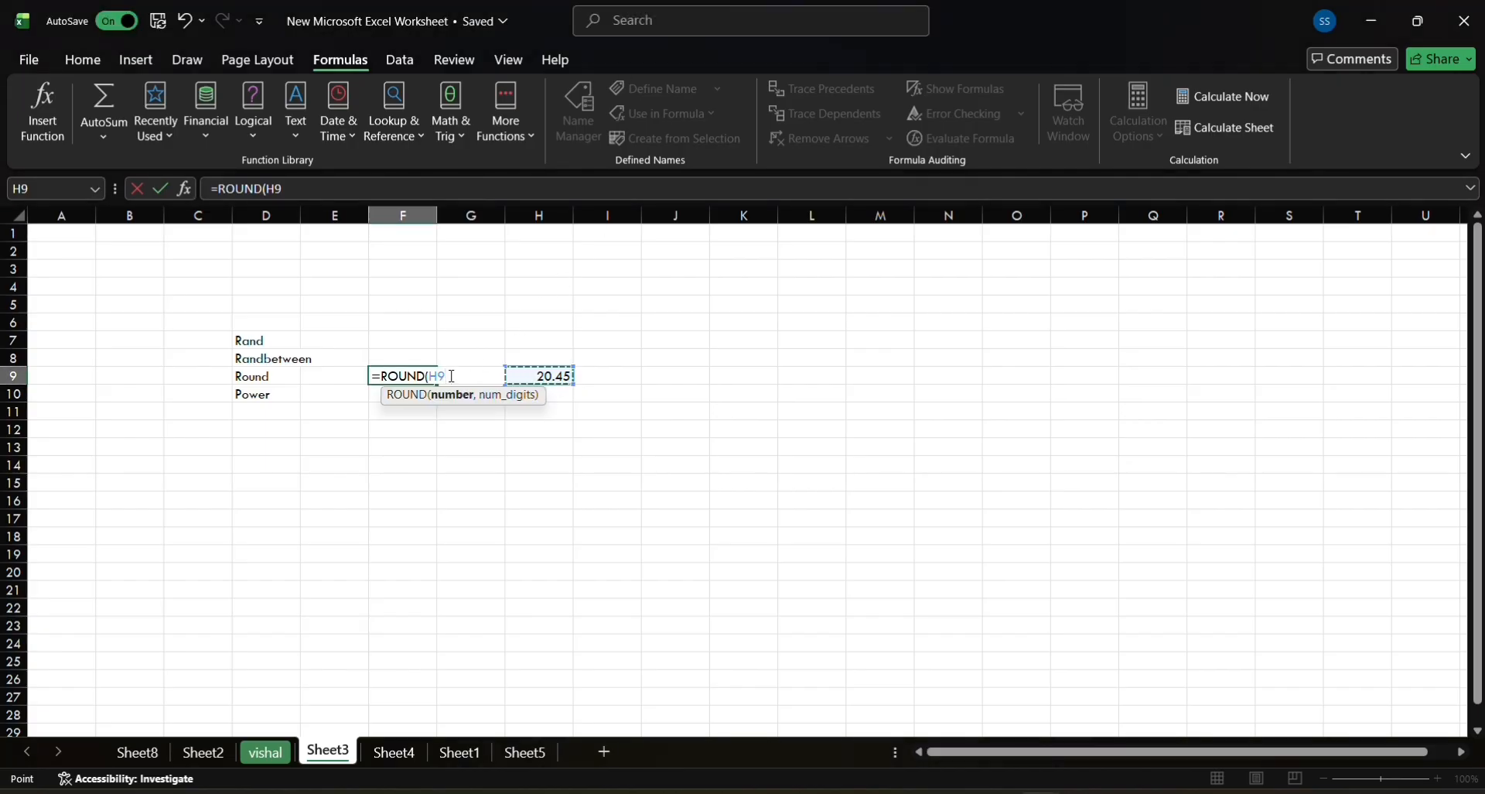
text(,0)
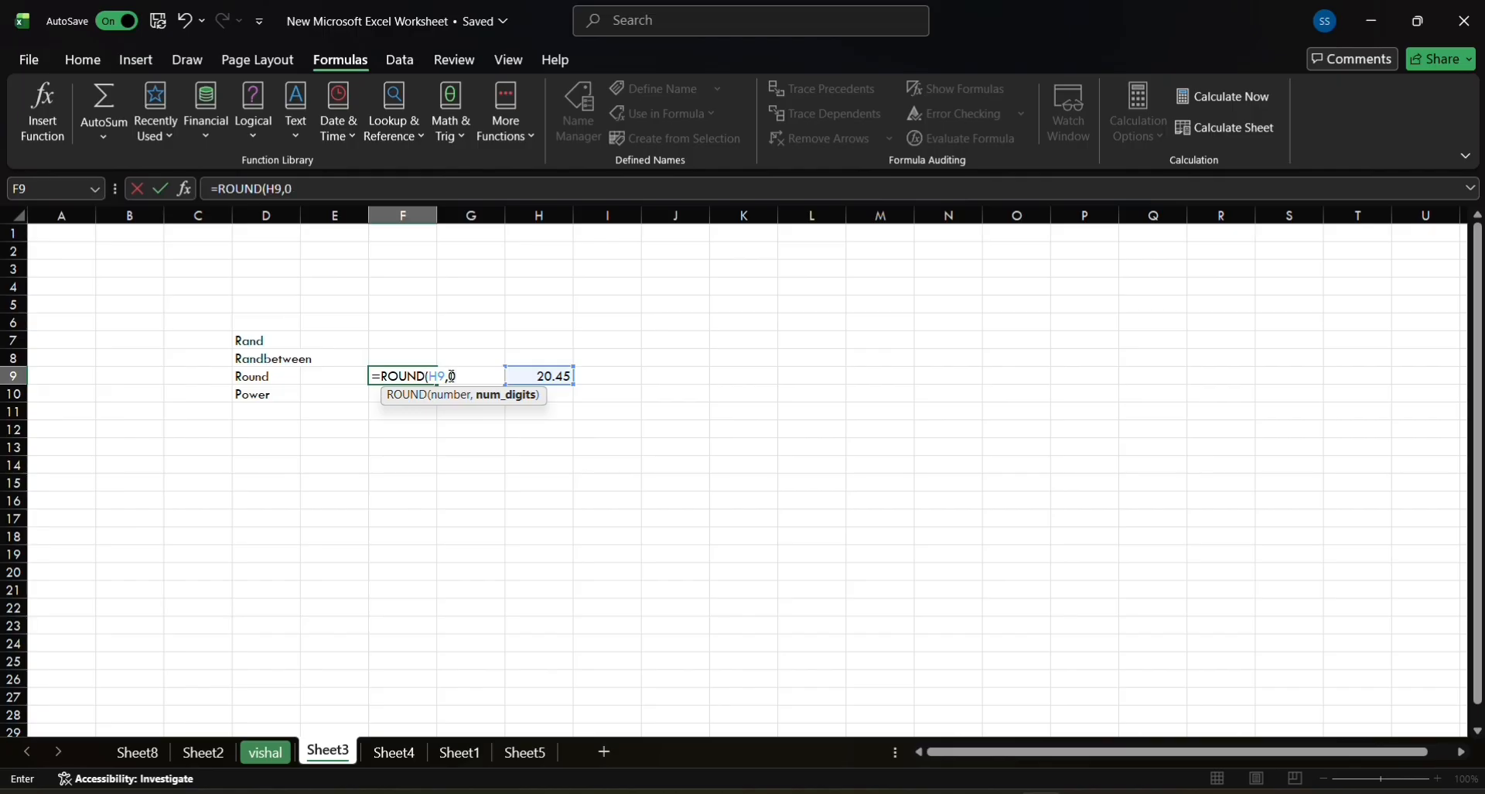
text())
key(Return)
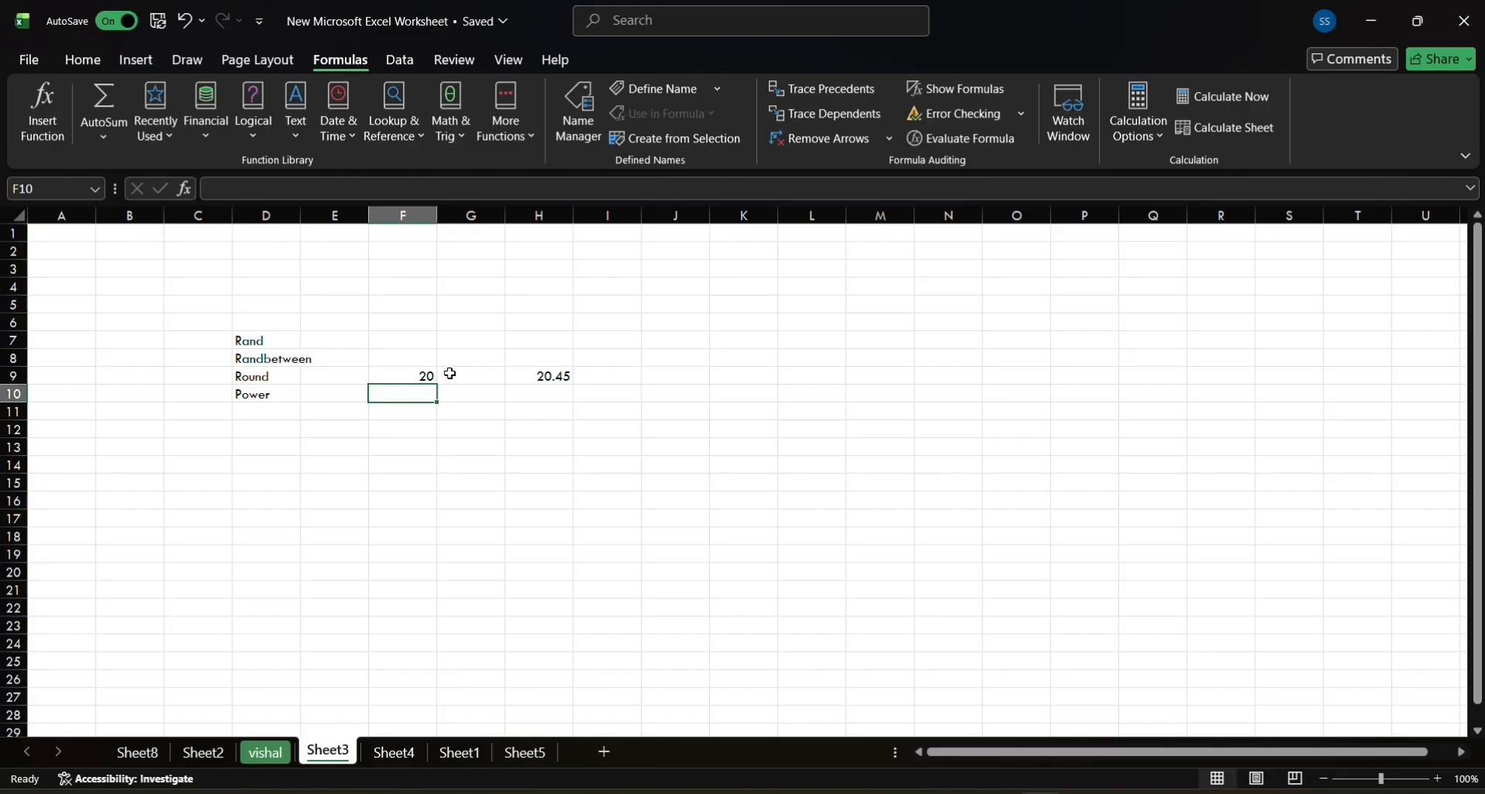
- Enter the number 20.75 in cell J6 as a second sample value
click(685, 320)
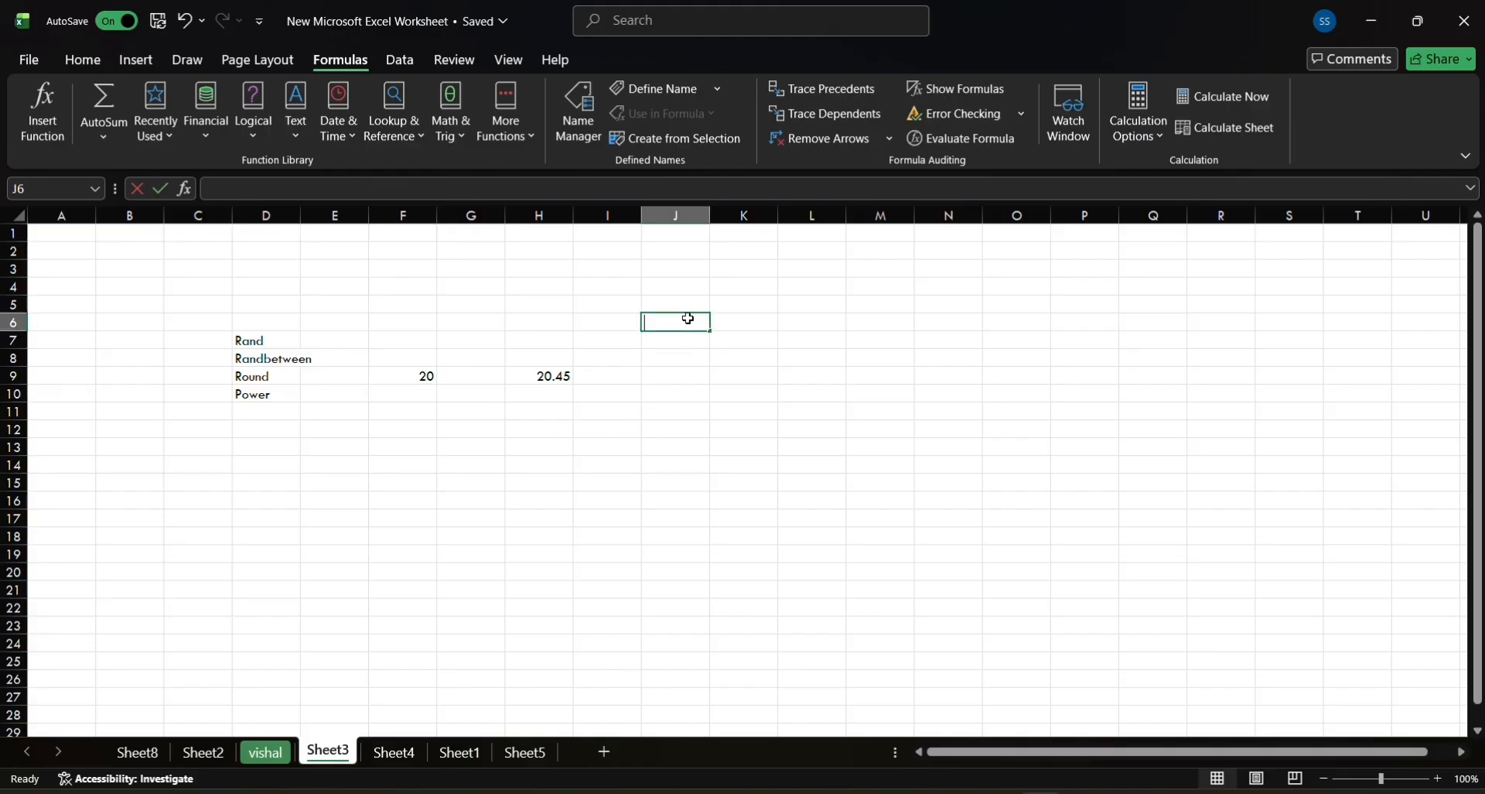
text(20)
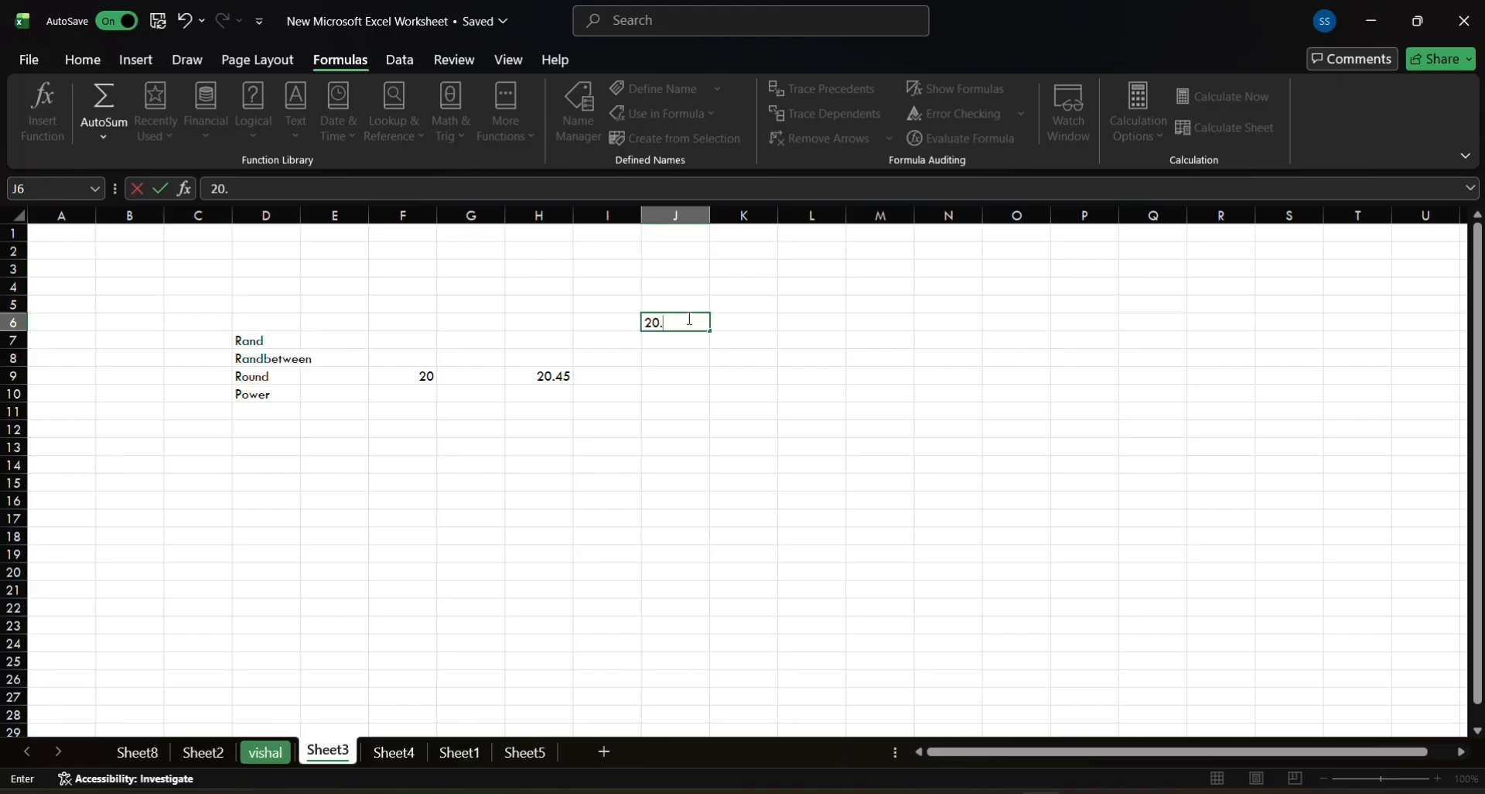
text(.75)
- Insert the formula =ROUND(J6,0) in cell J8 to round the second sample value to a whole number
click(666, 358)
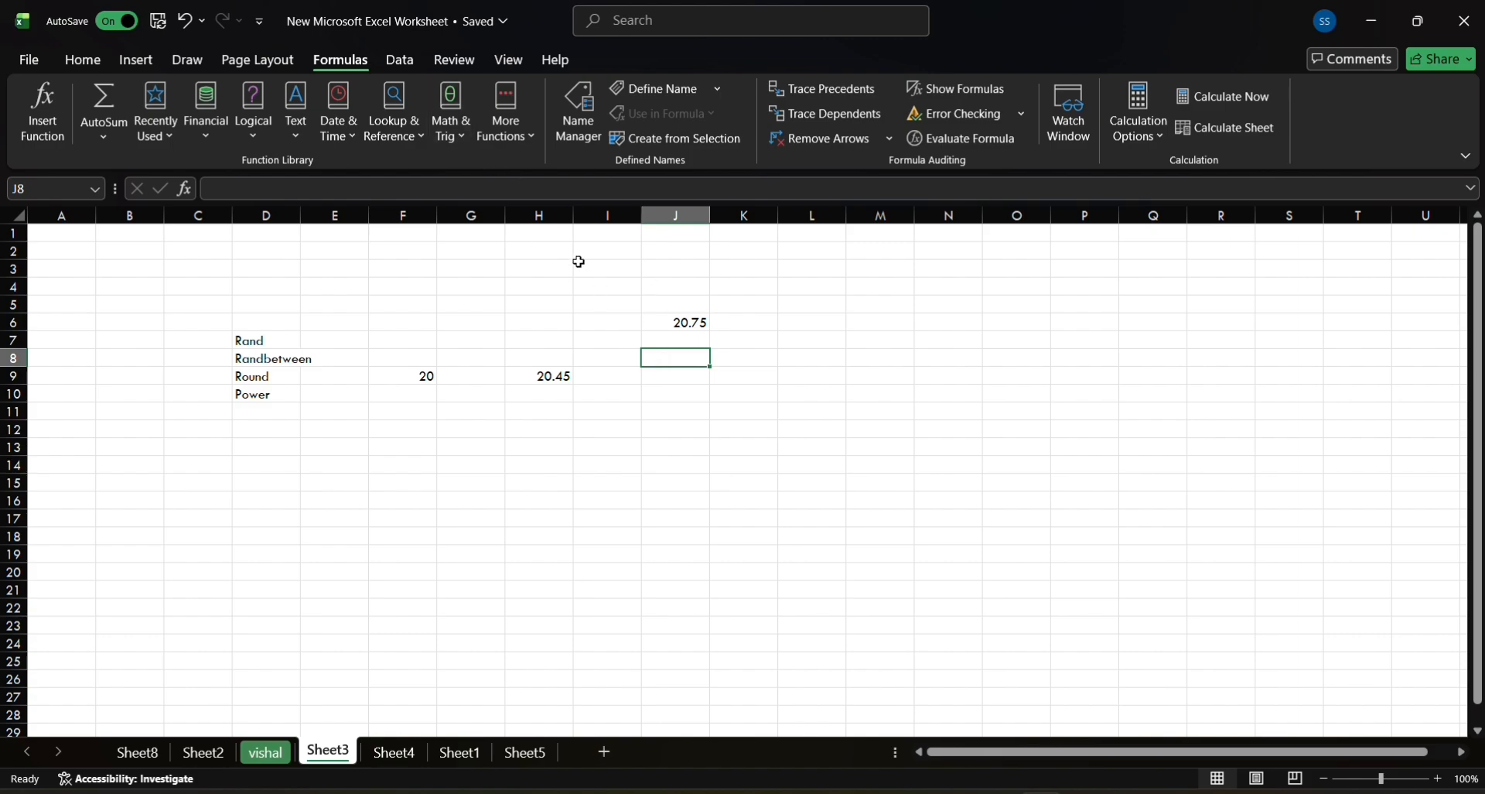
click(462, 133)
scroll(469, 302, down, 12)
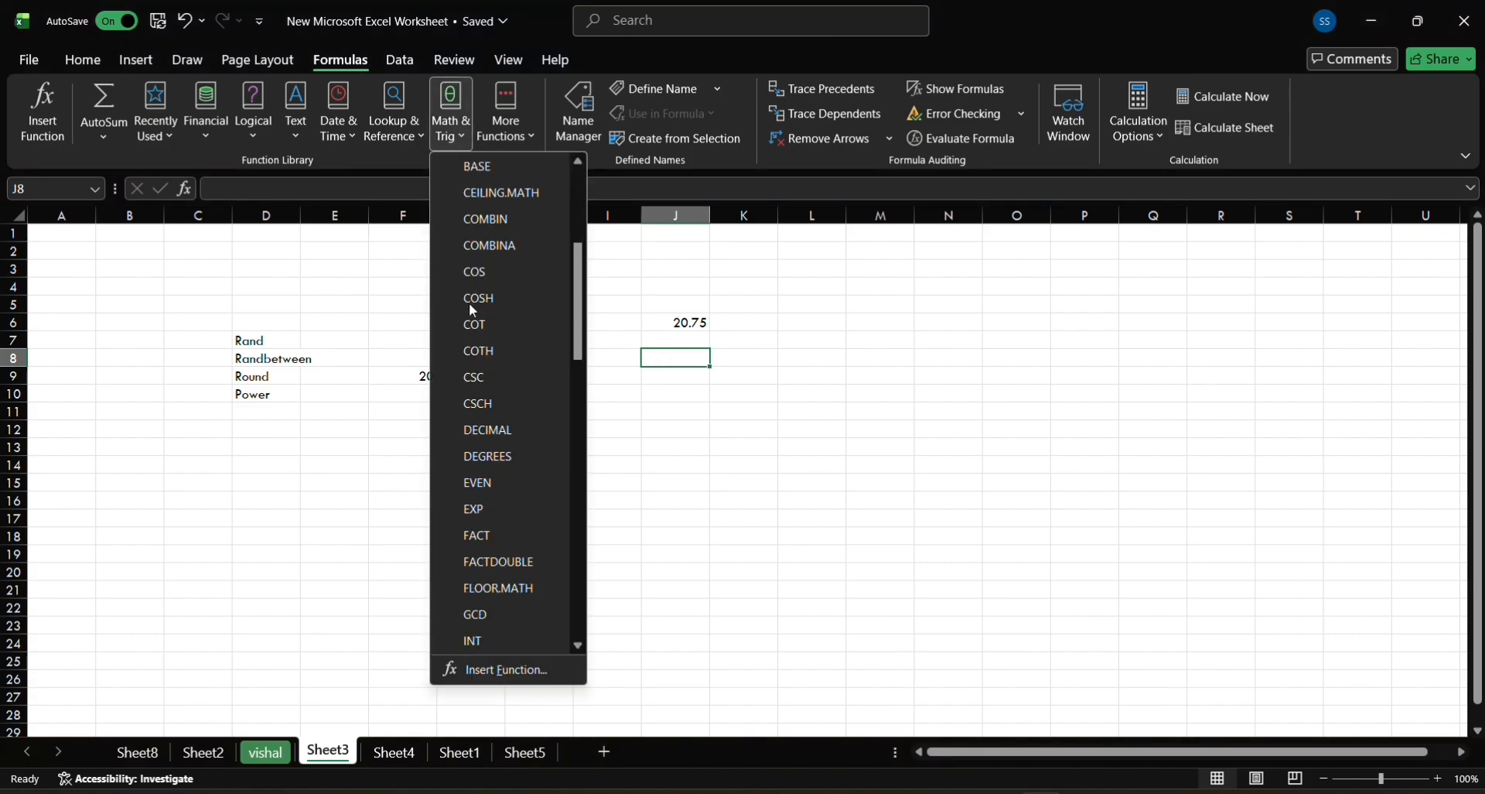
scroll(472, 308, down, 3)
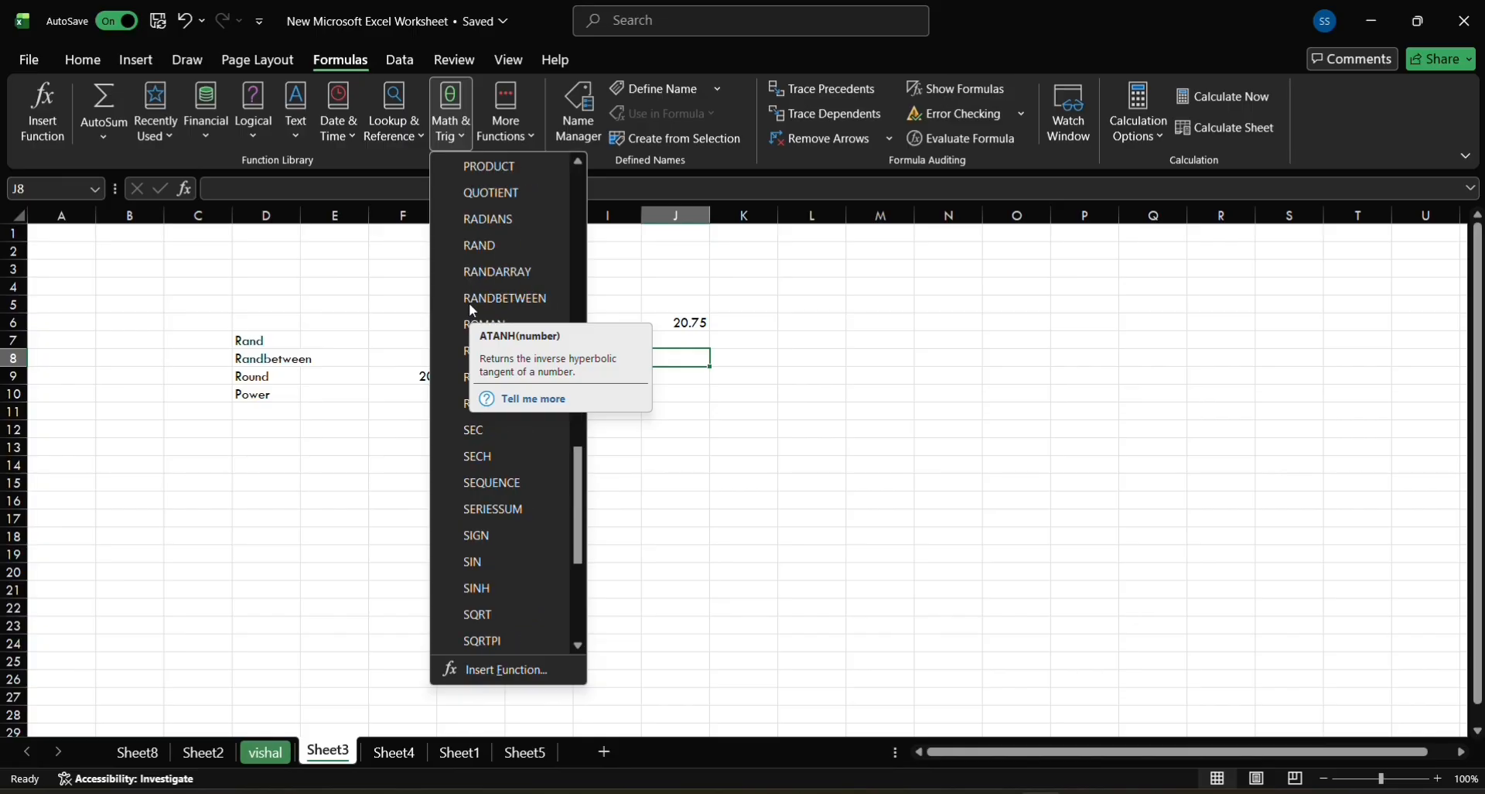
scroll(473, 305, down, 2)
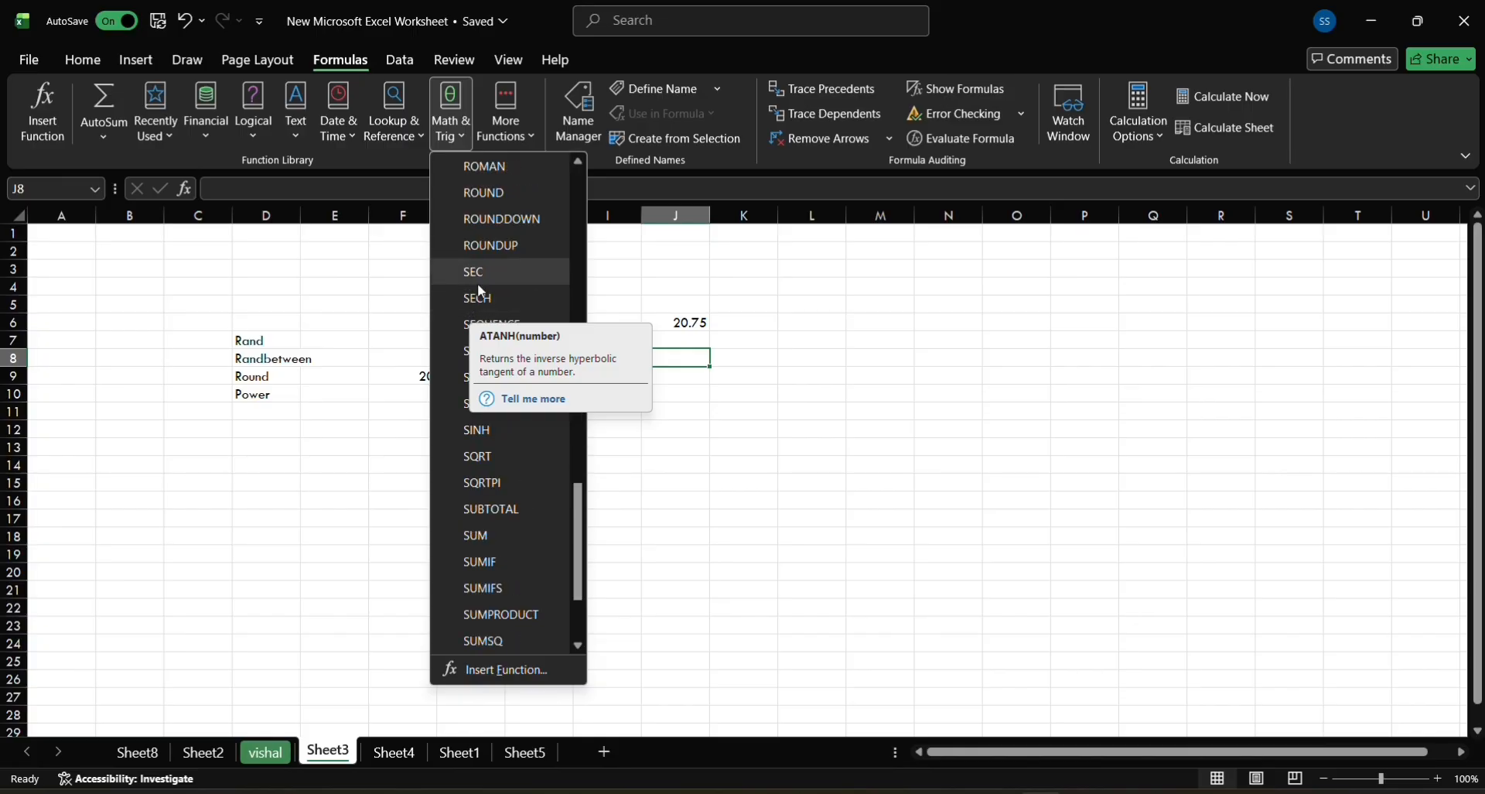
click(504, 191)
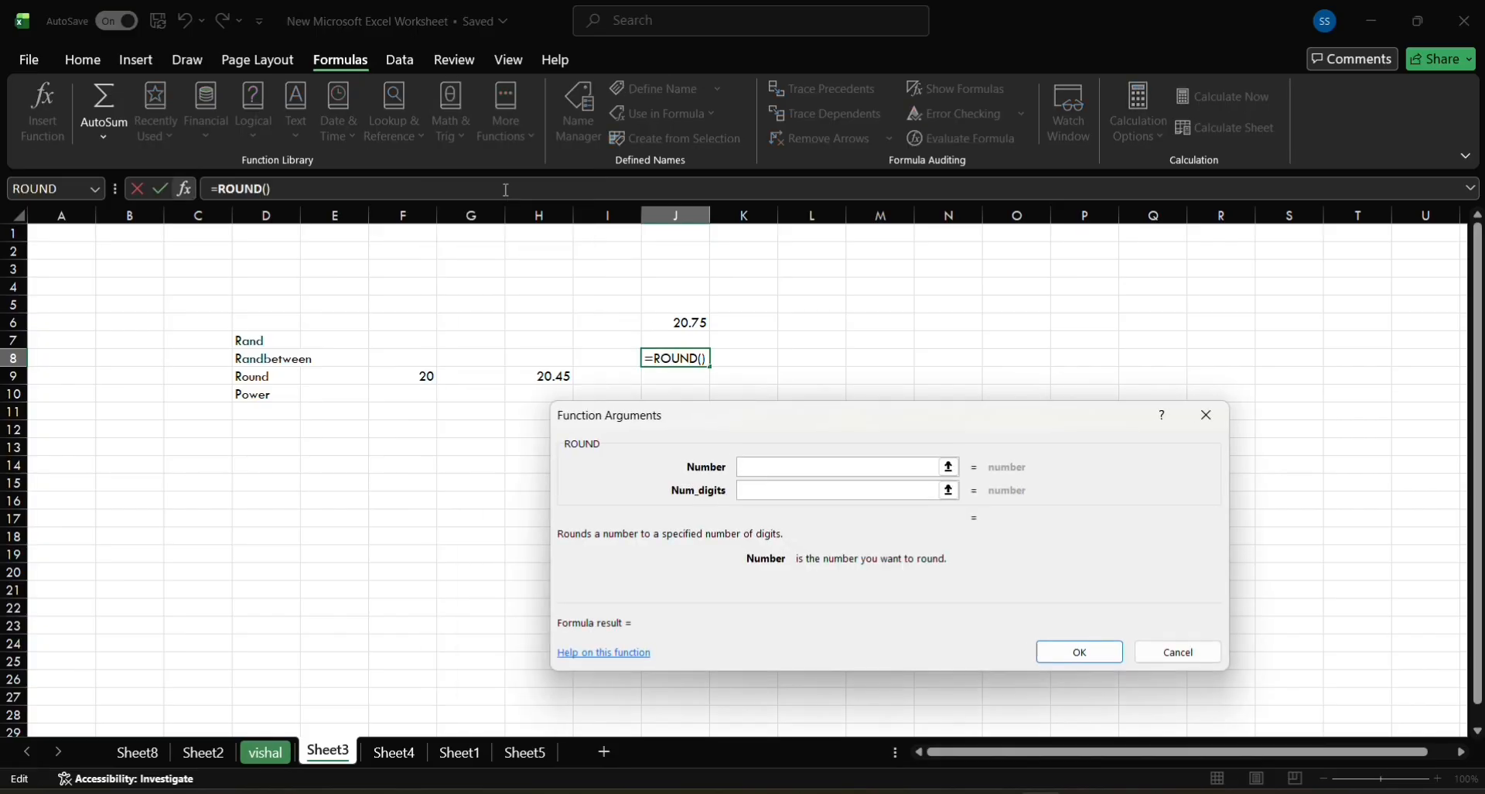
click(696, 326)
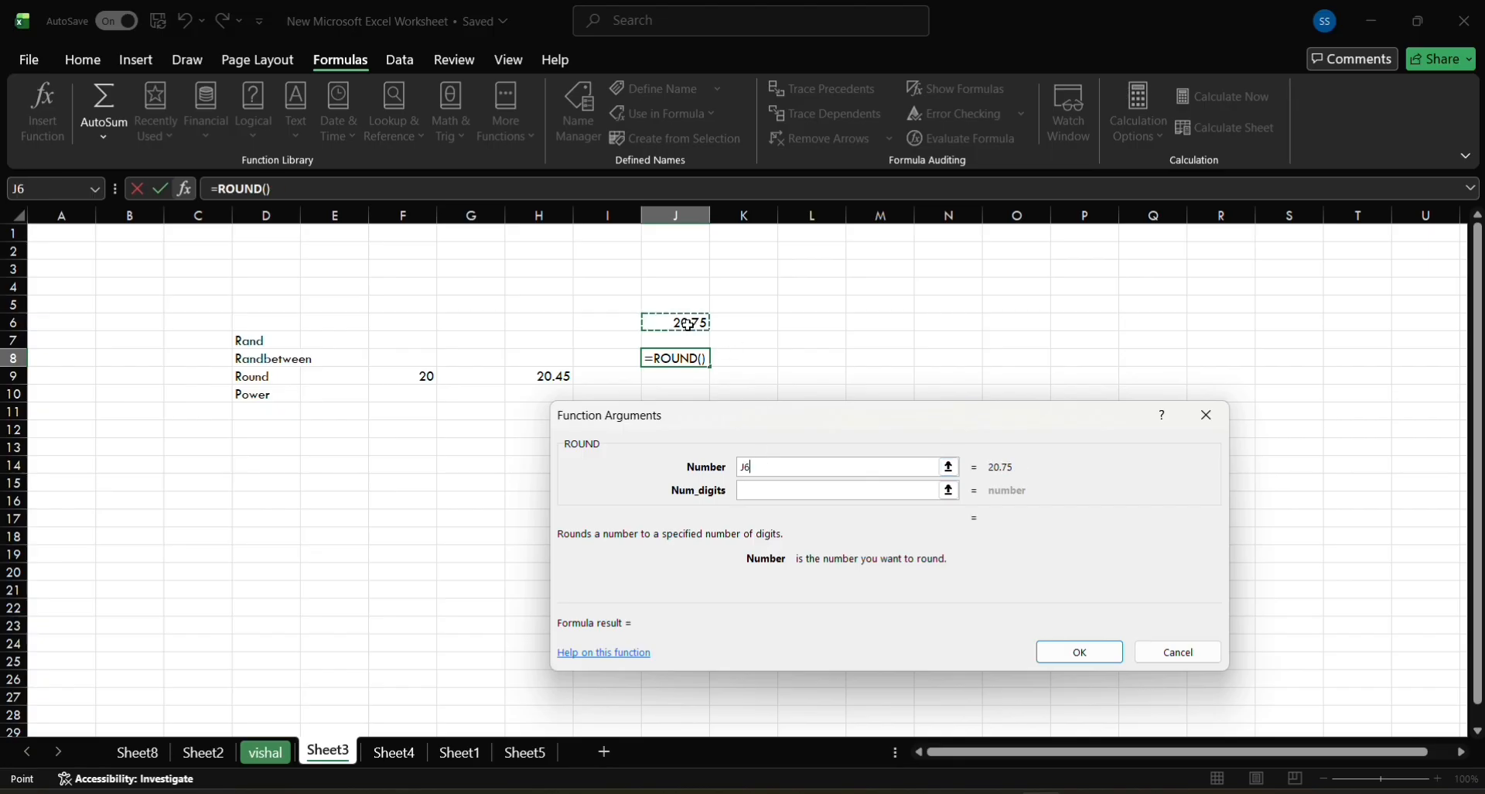
click(789, 492)
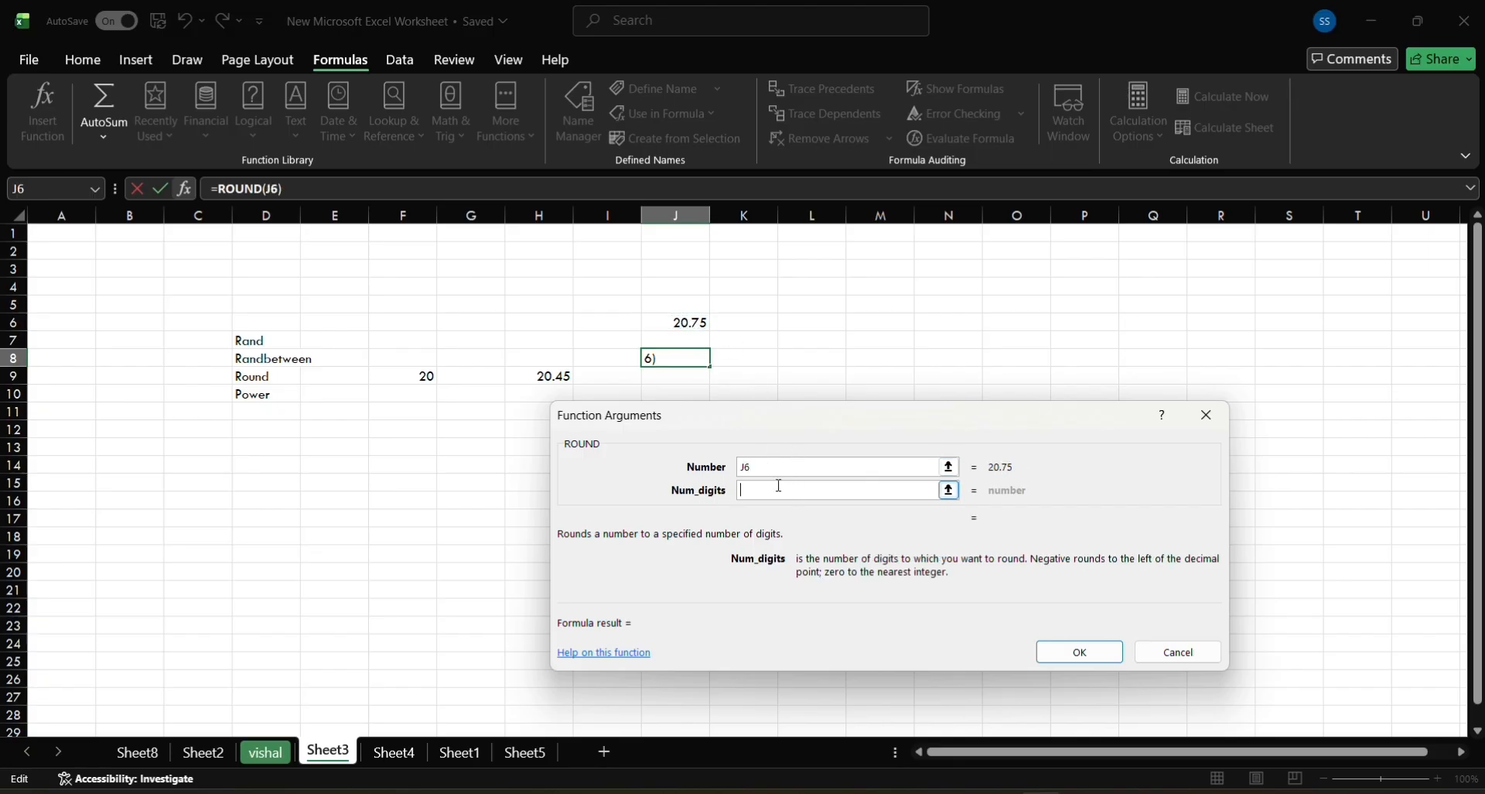
text(0)
click(1076, 662)
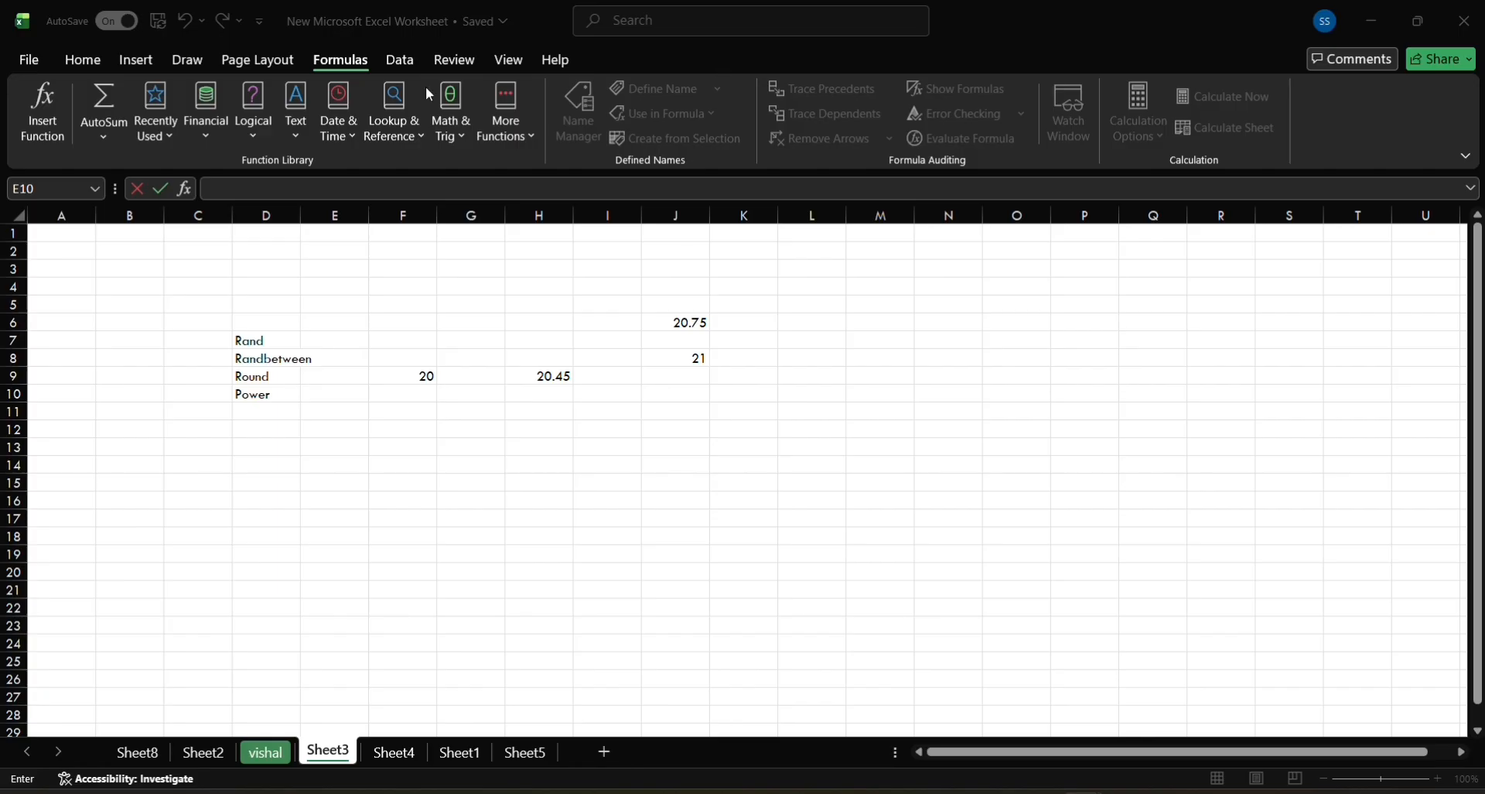
- Insert the POWER function in cell E10 beside the Power label, with number 4 and power 2
click(456, 136)
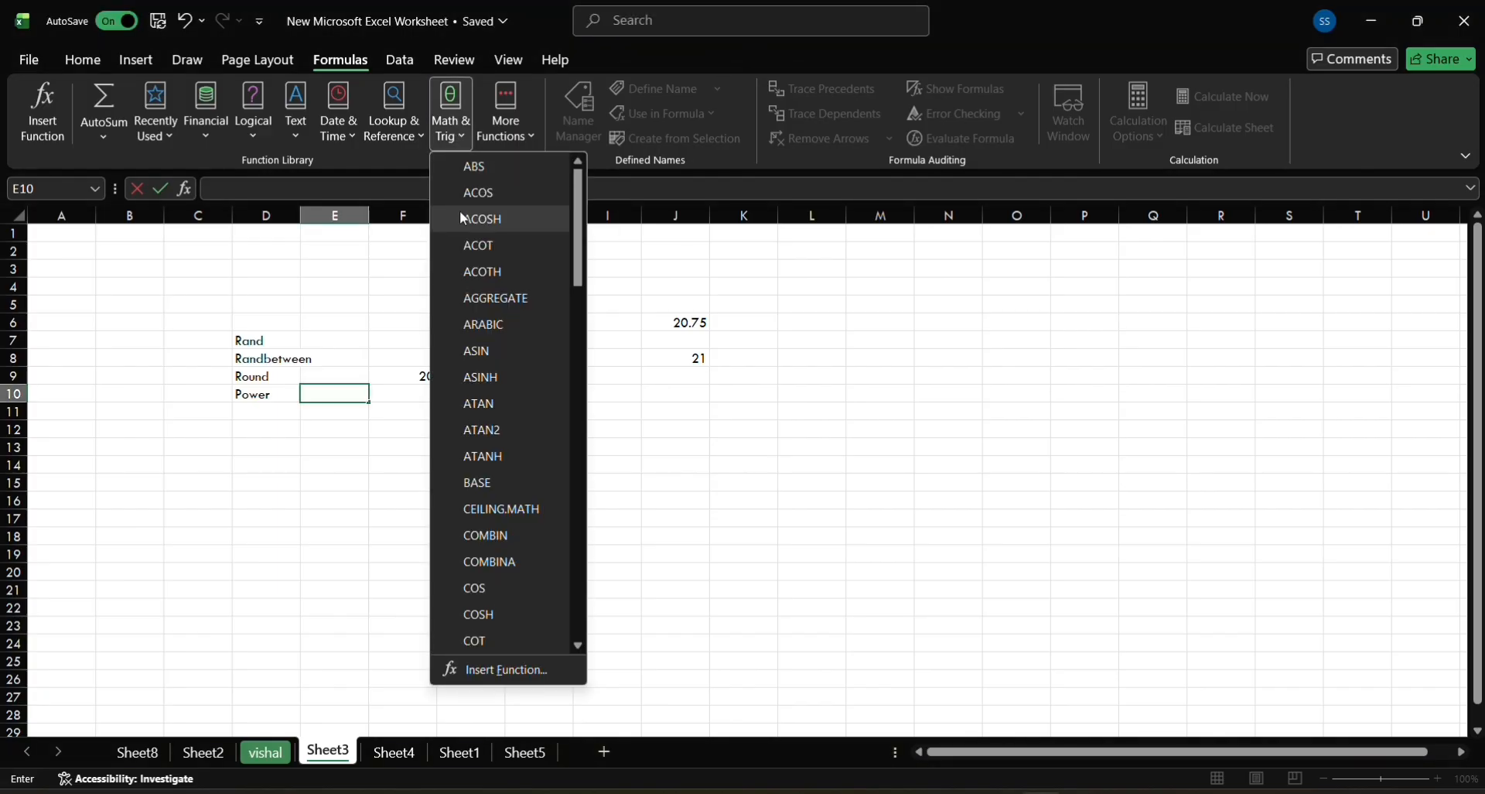
scroll(498, 356, down, 7)
scroll(498, 355, down, 3)
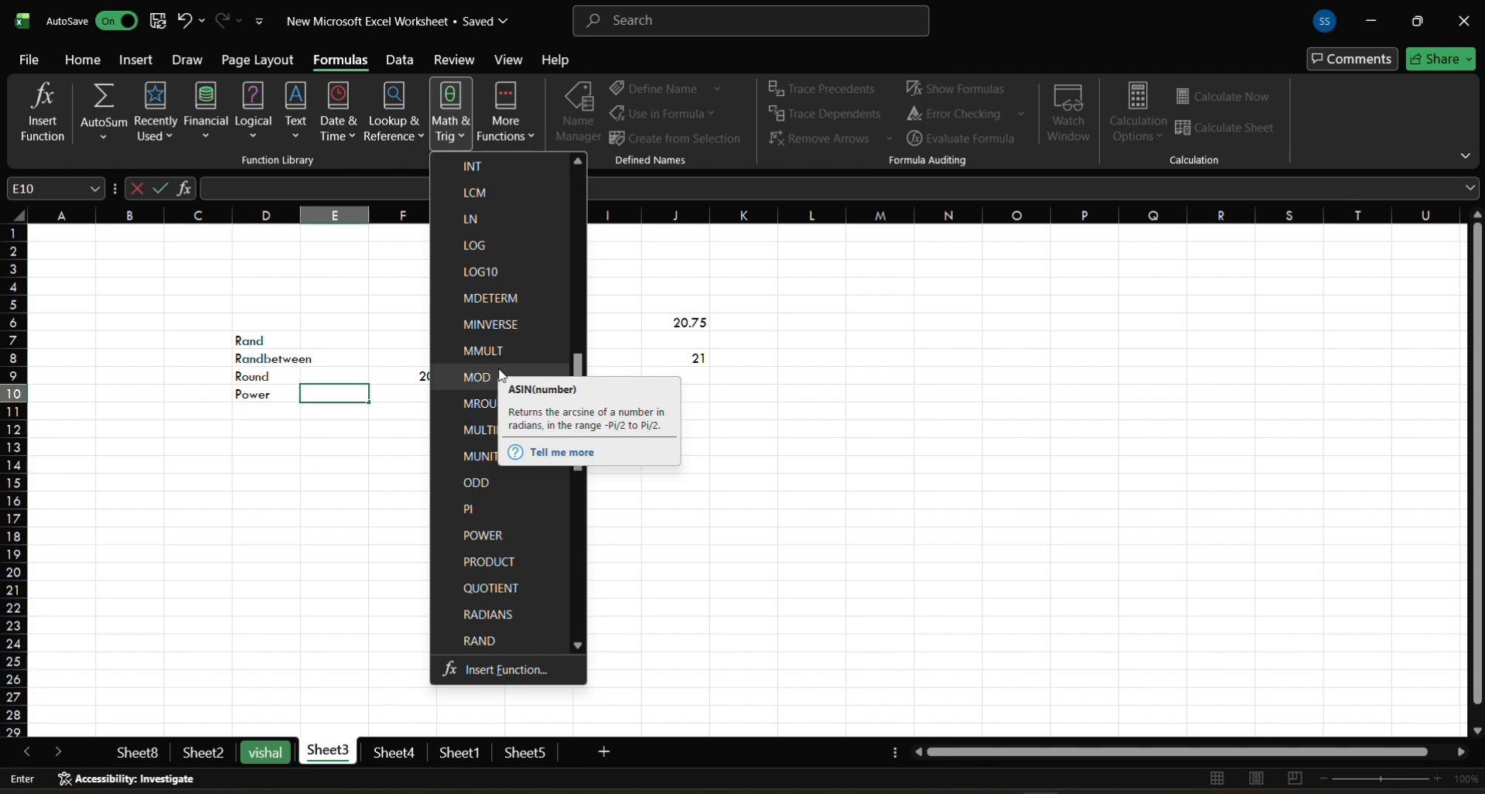
click(486, 535)
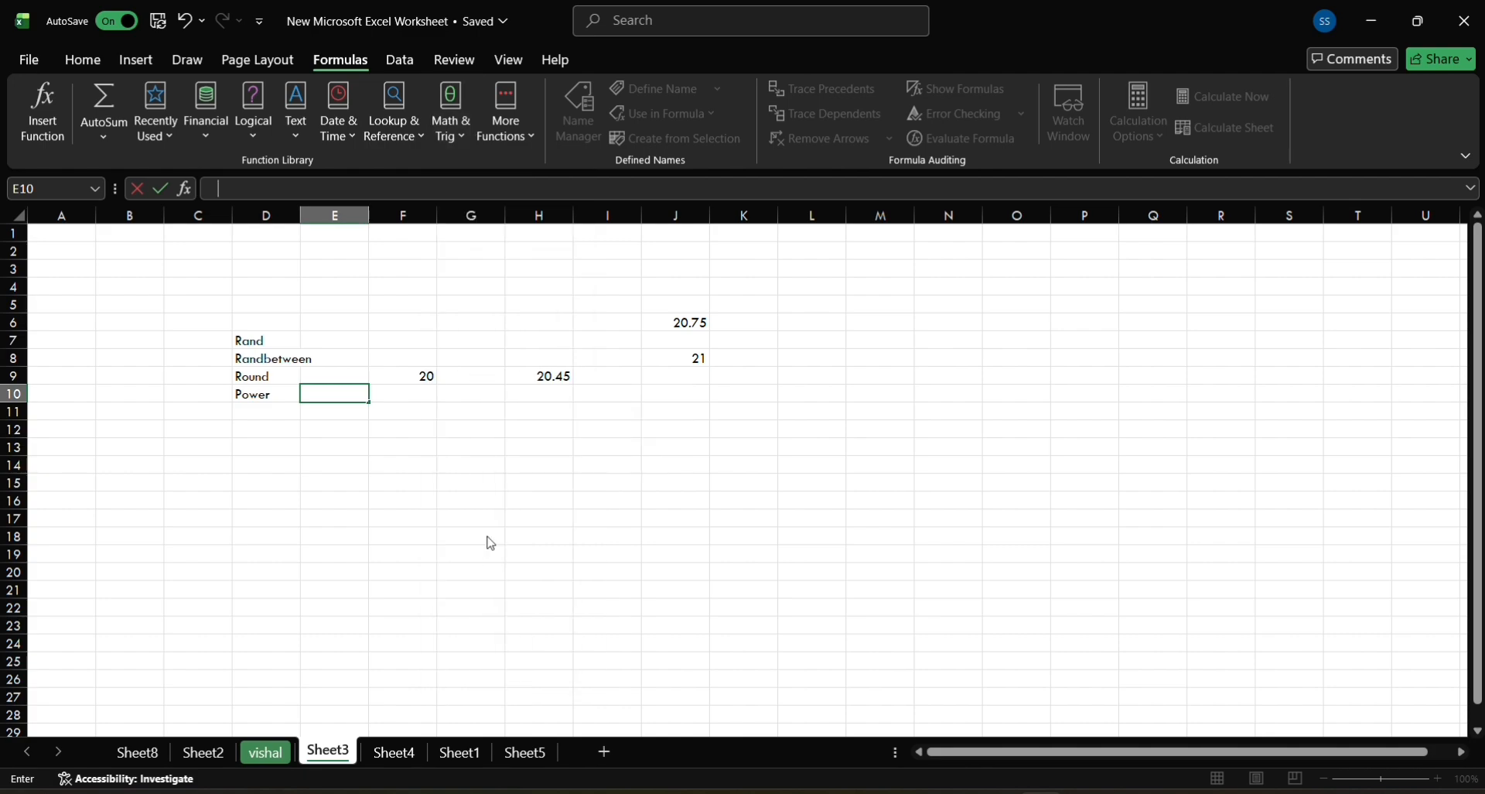
click(487, 533)
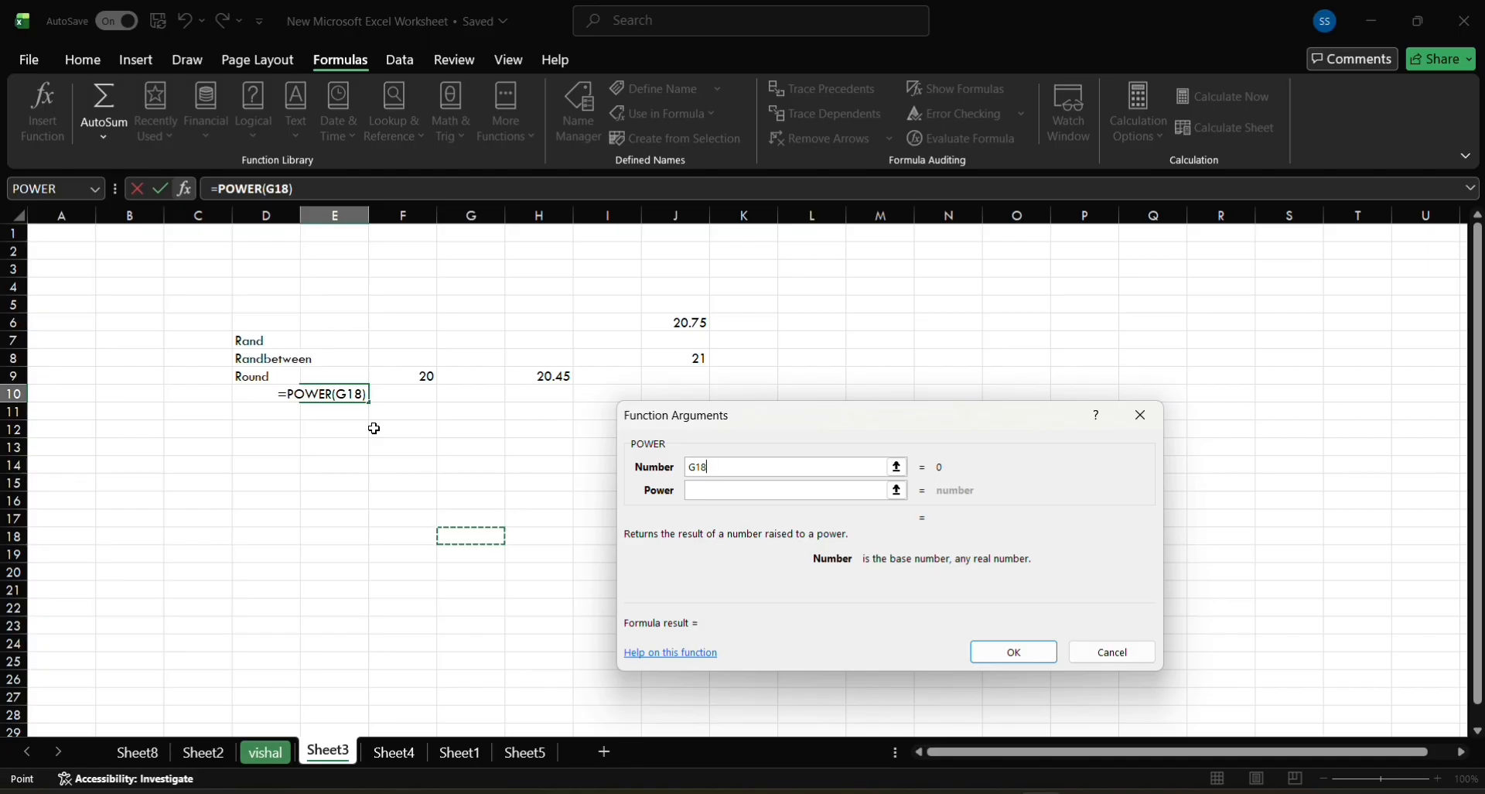
key(BackSpace)
key(BackSpace)
key(BackSpace)
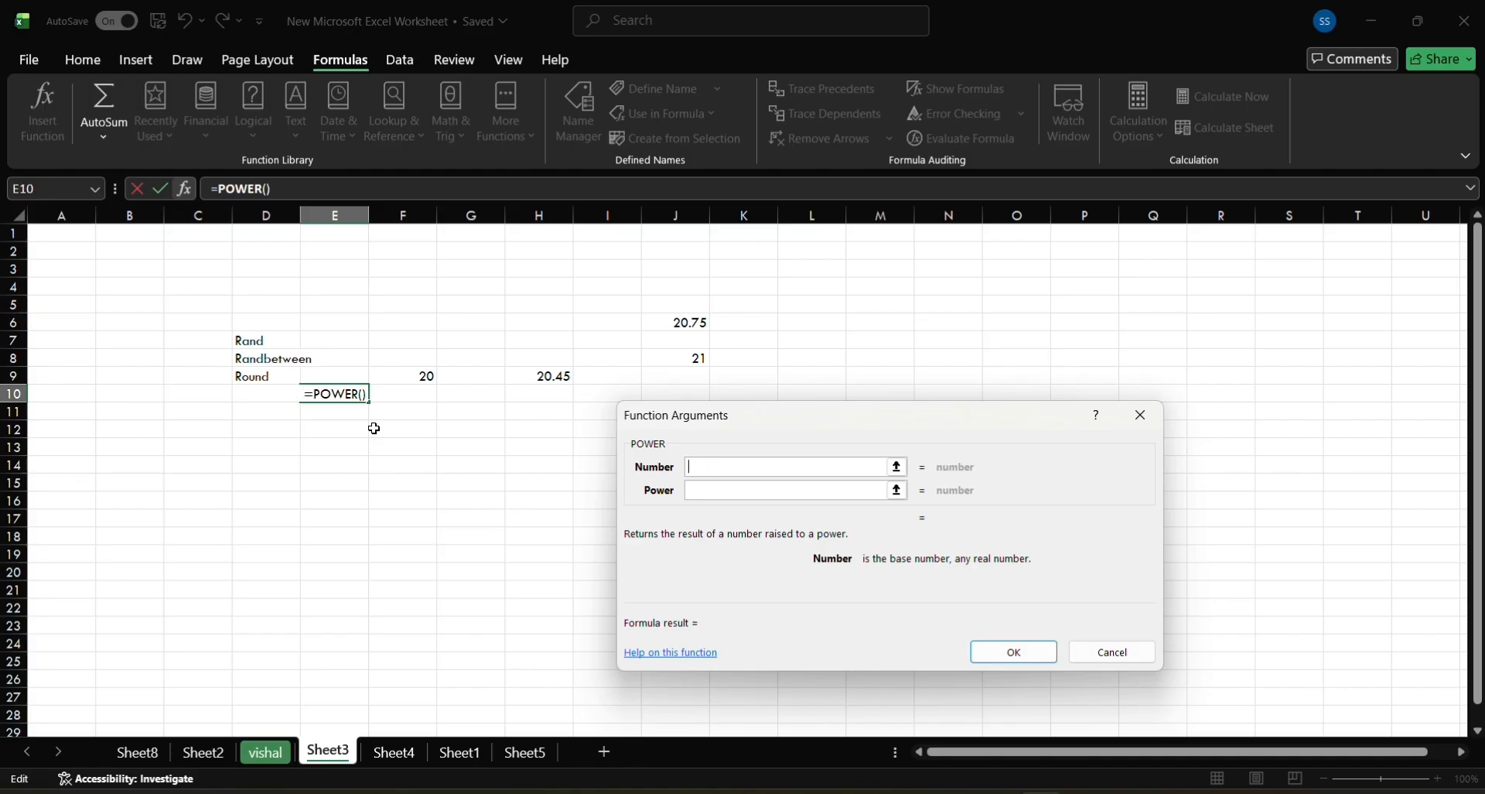
text(4)
click(713, 489)
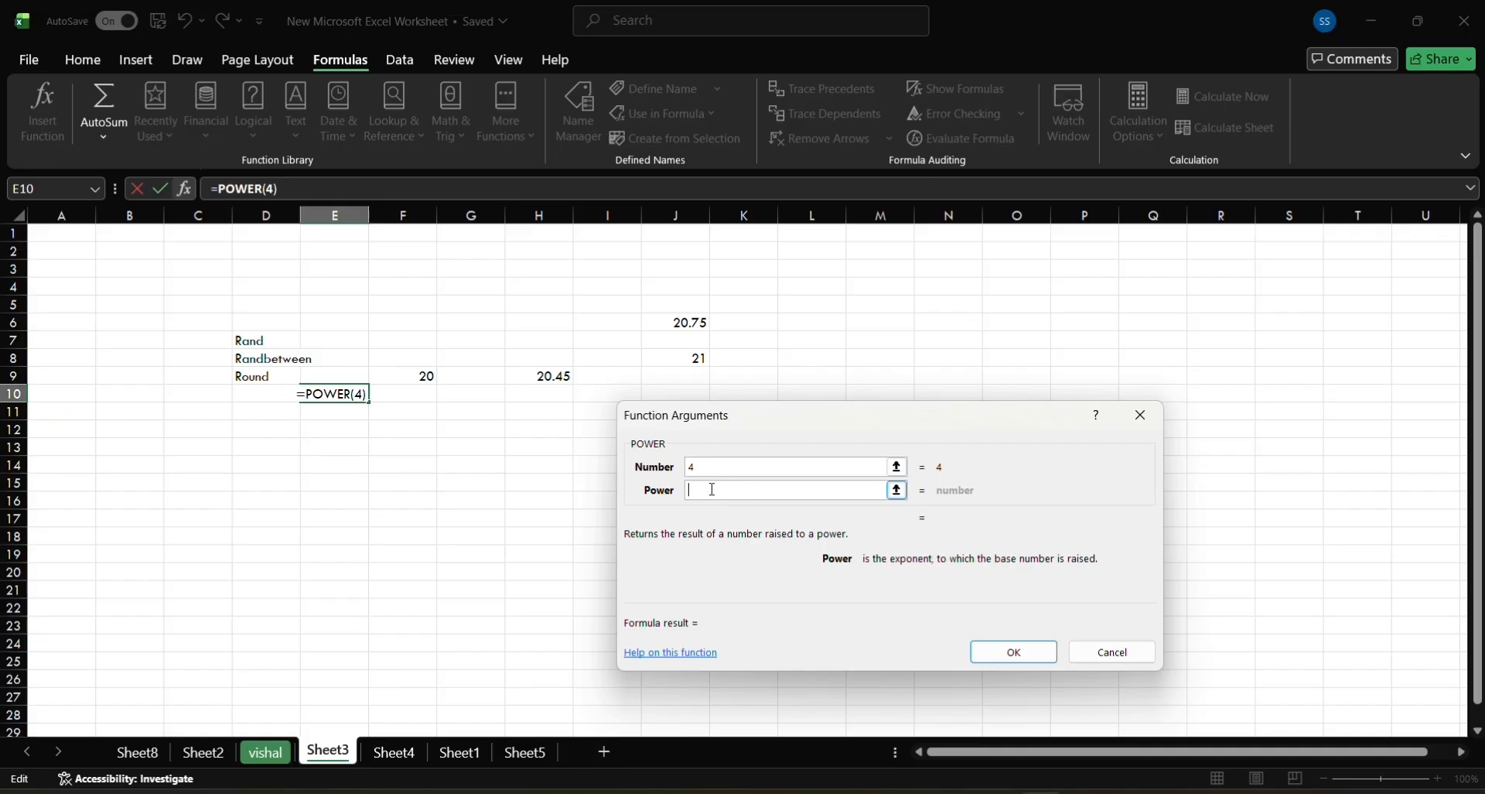
text(2)
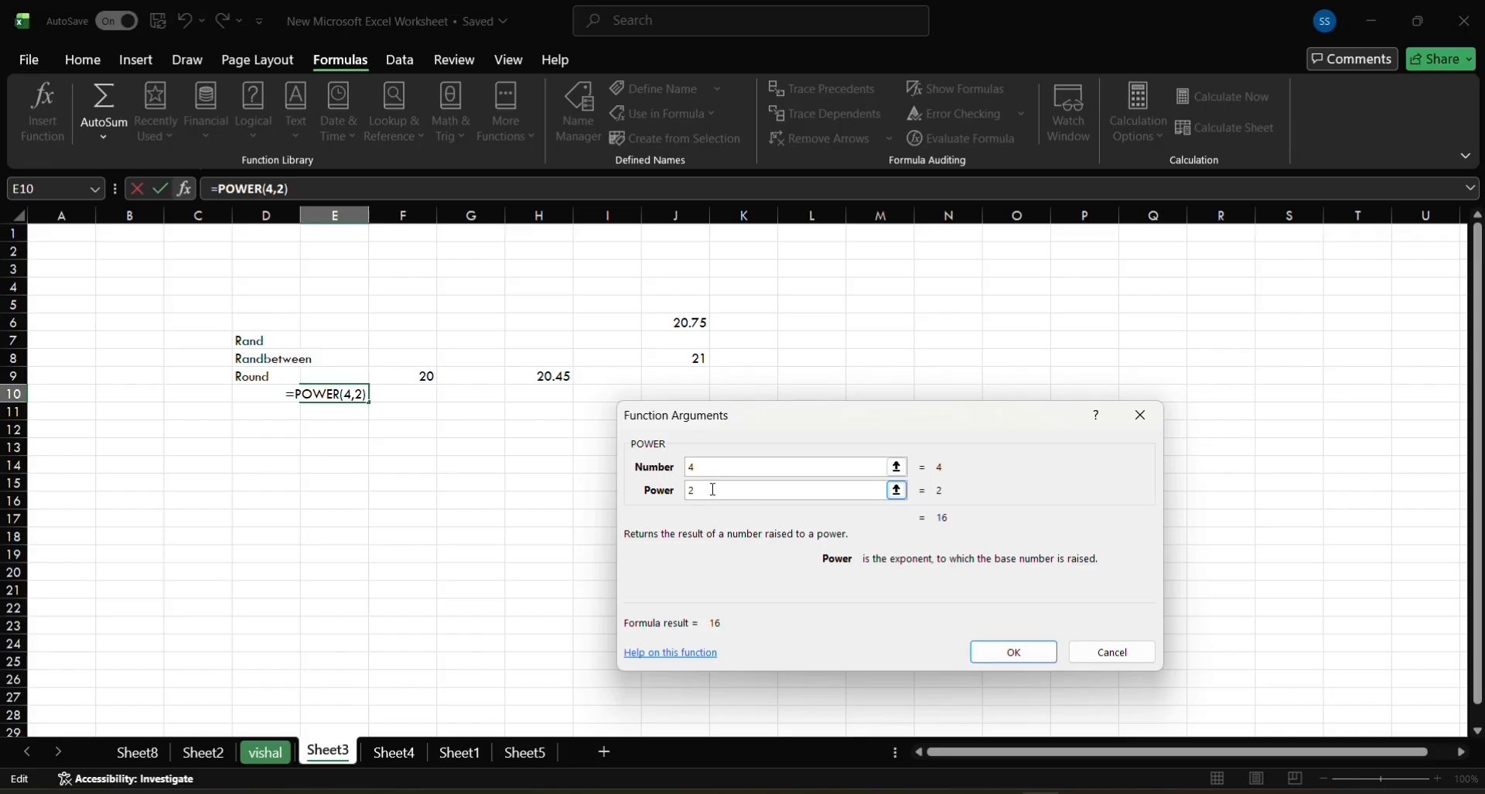
click(1008, 659)
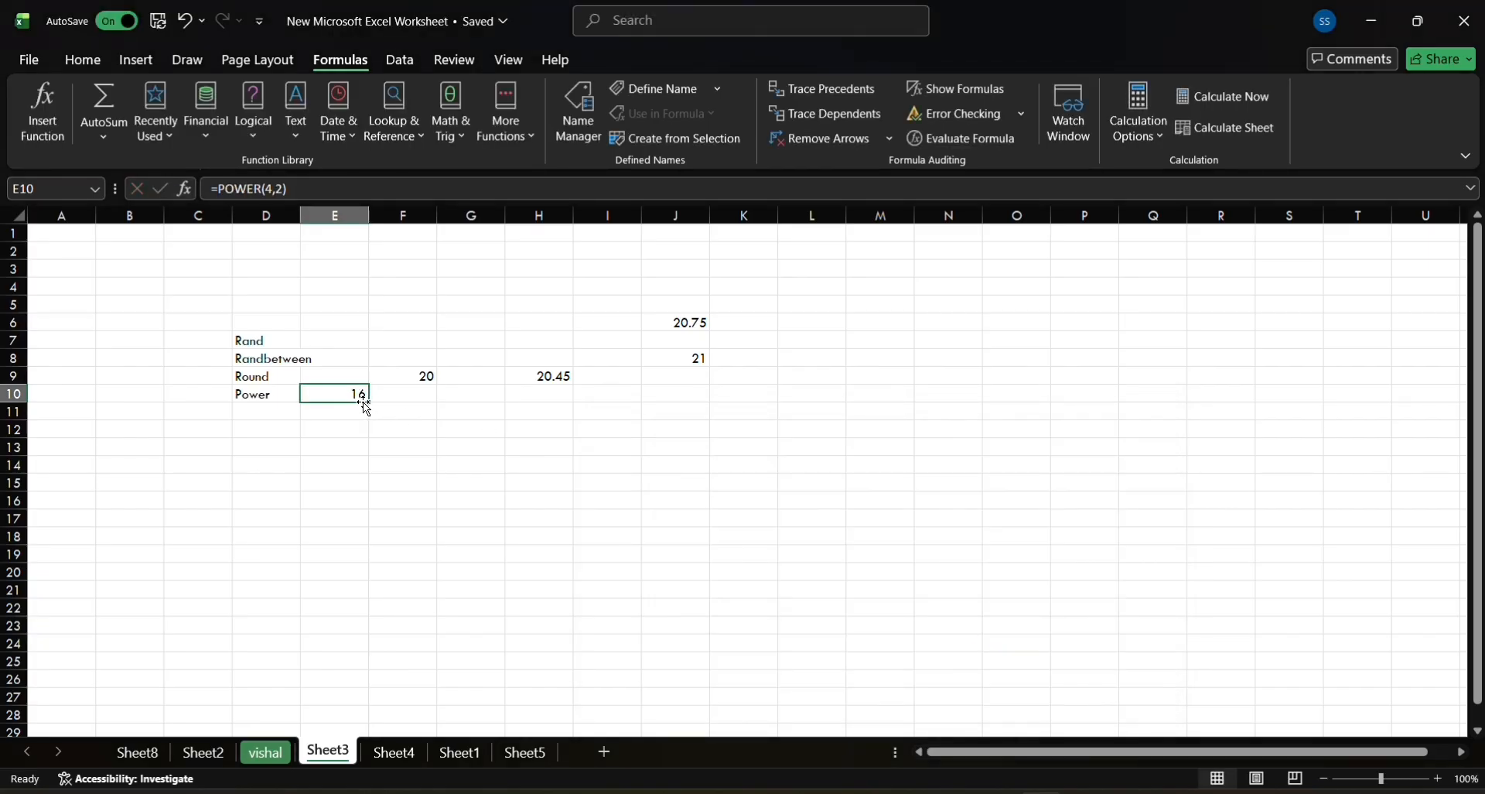
- Enter the formula =POWER(3,3) in cell F11 as a second power example
click(403, 412)
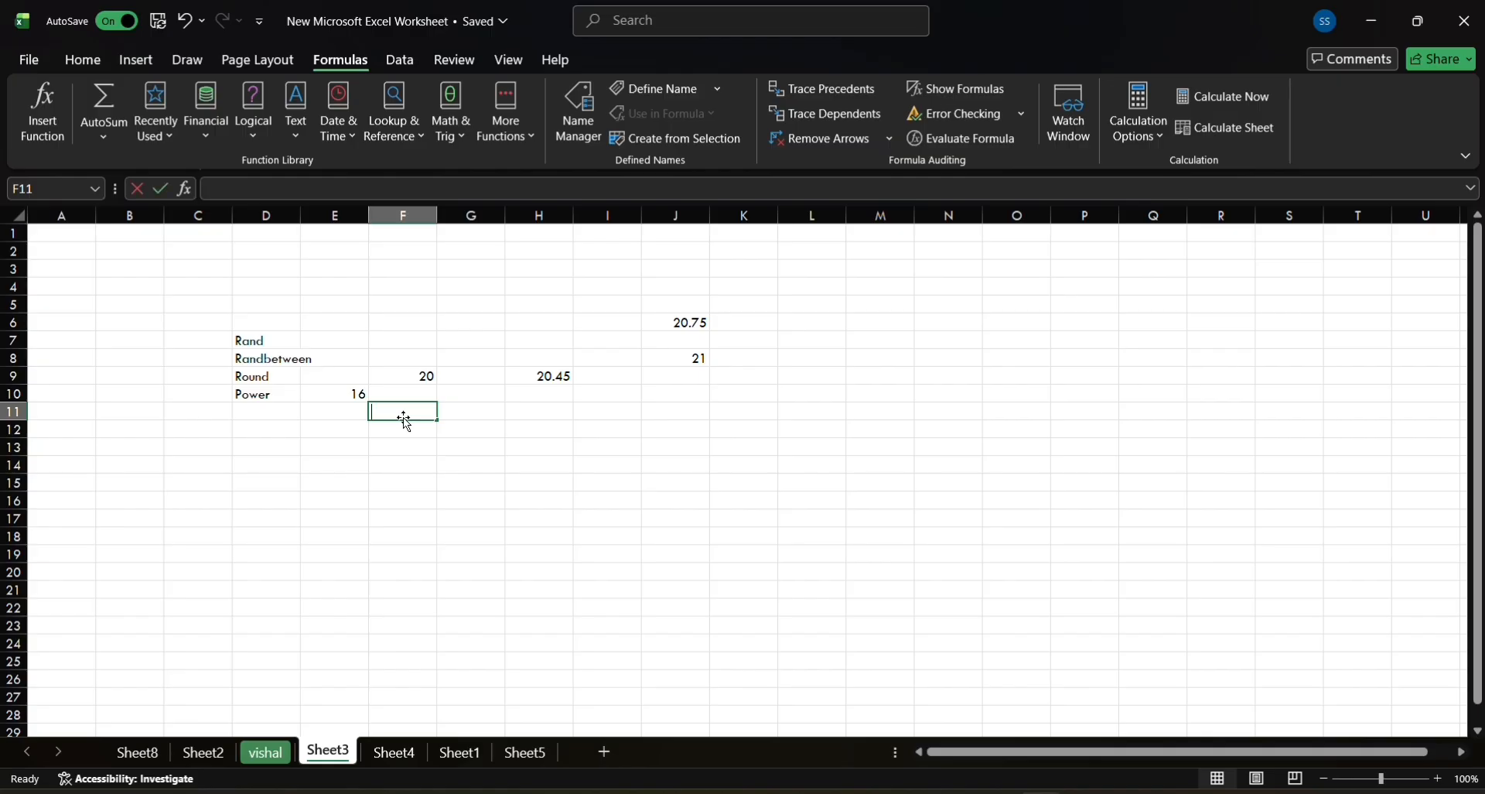
text(=po)
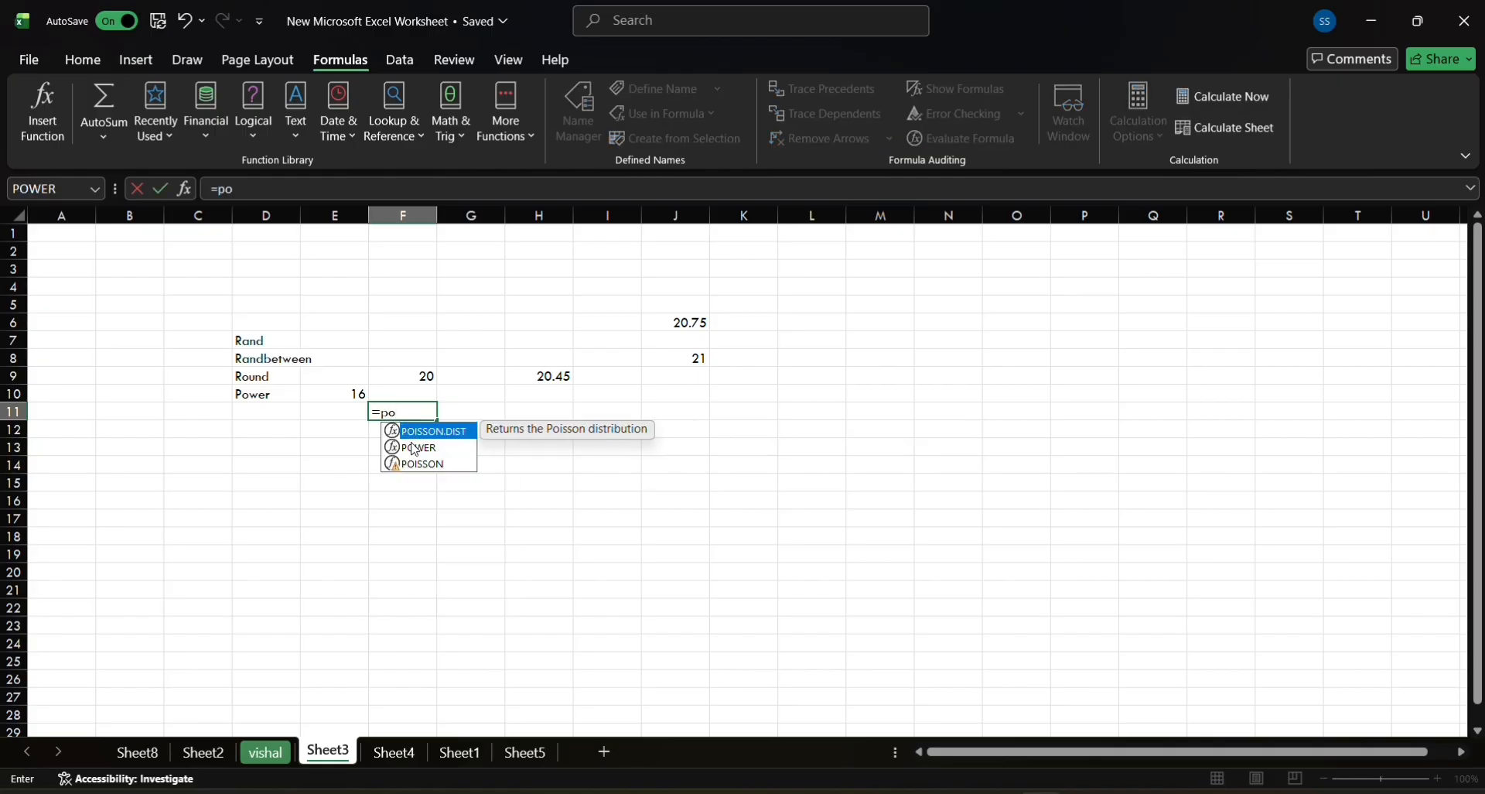
double_click(412, 446)
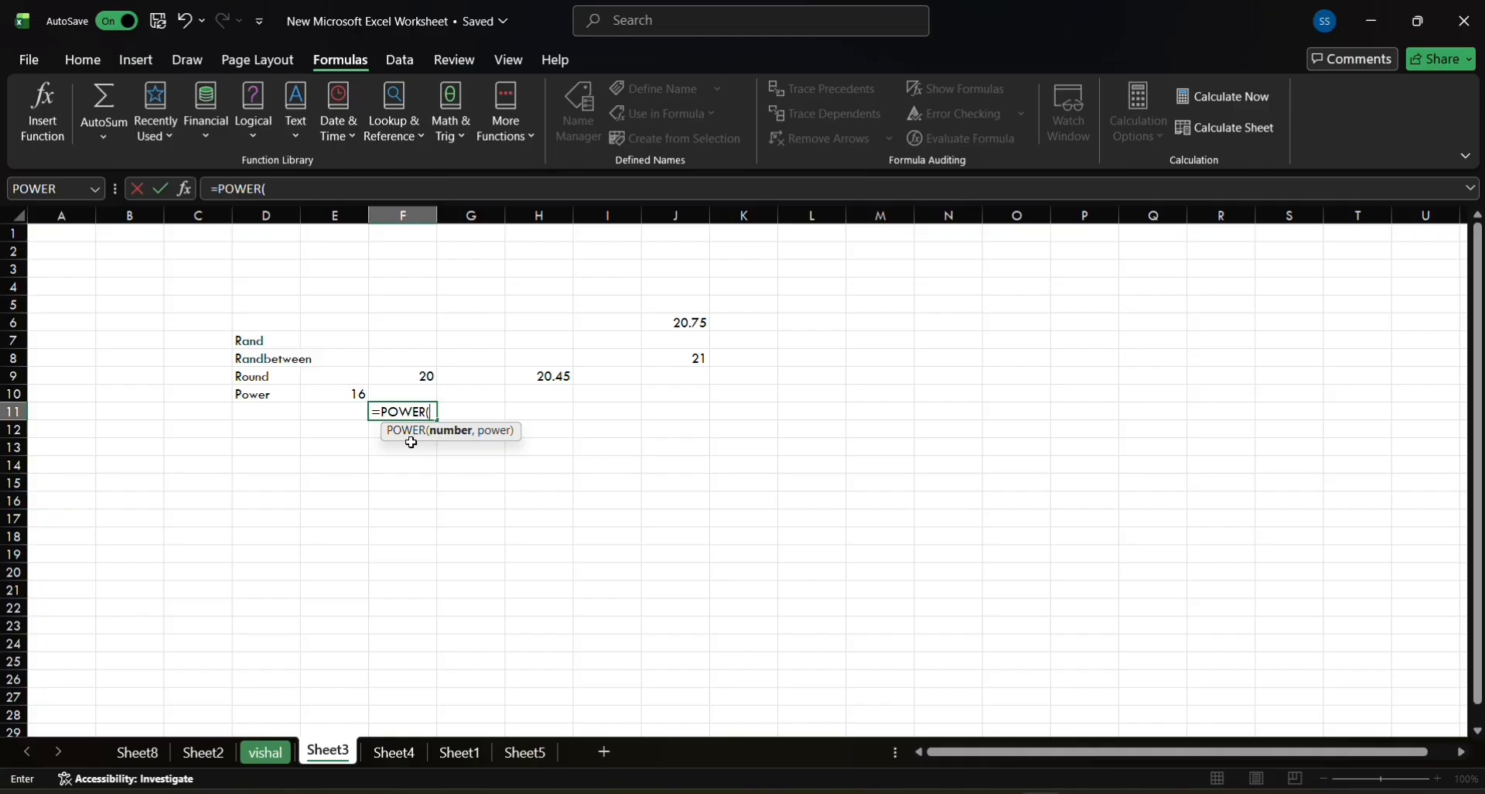
text(3,3))
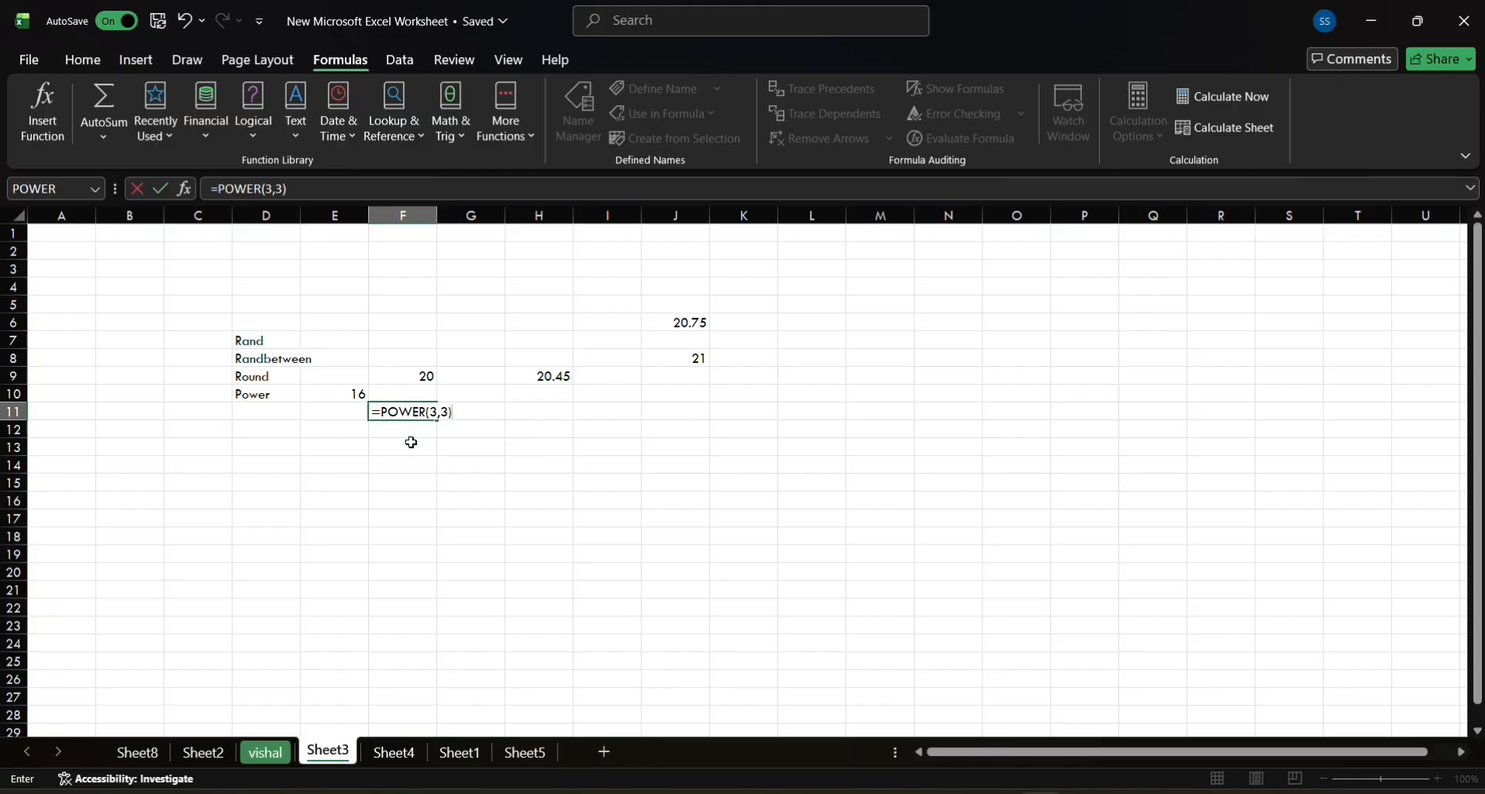
key(Return)
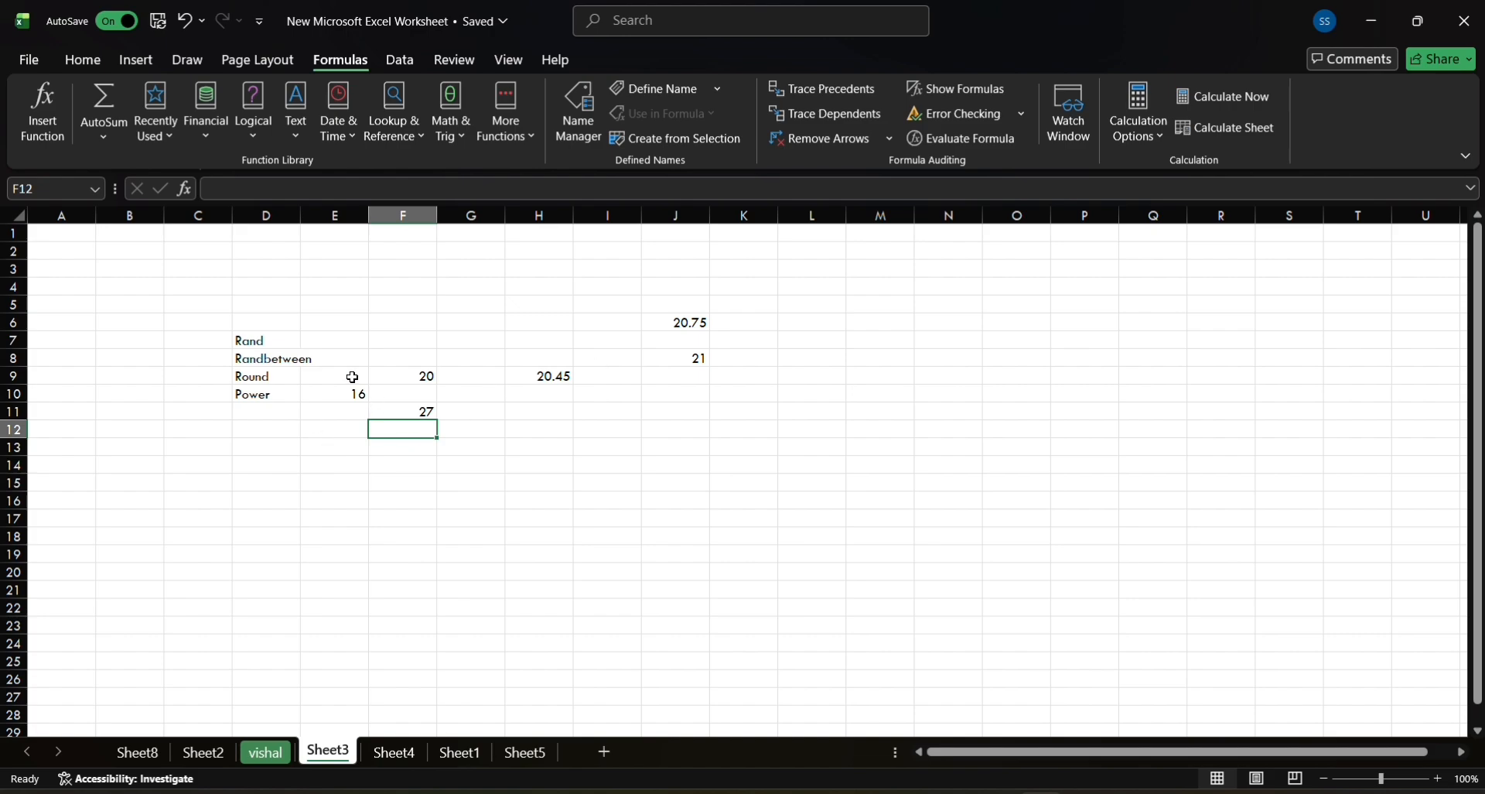
- Browse the Statistical category of additional functions, from the averages and counts through to the standard deviation functions
click(532, 137)
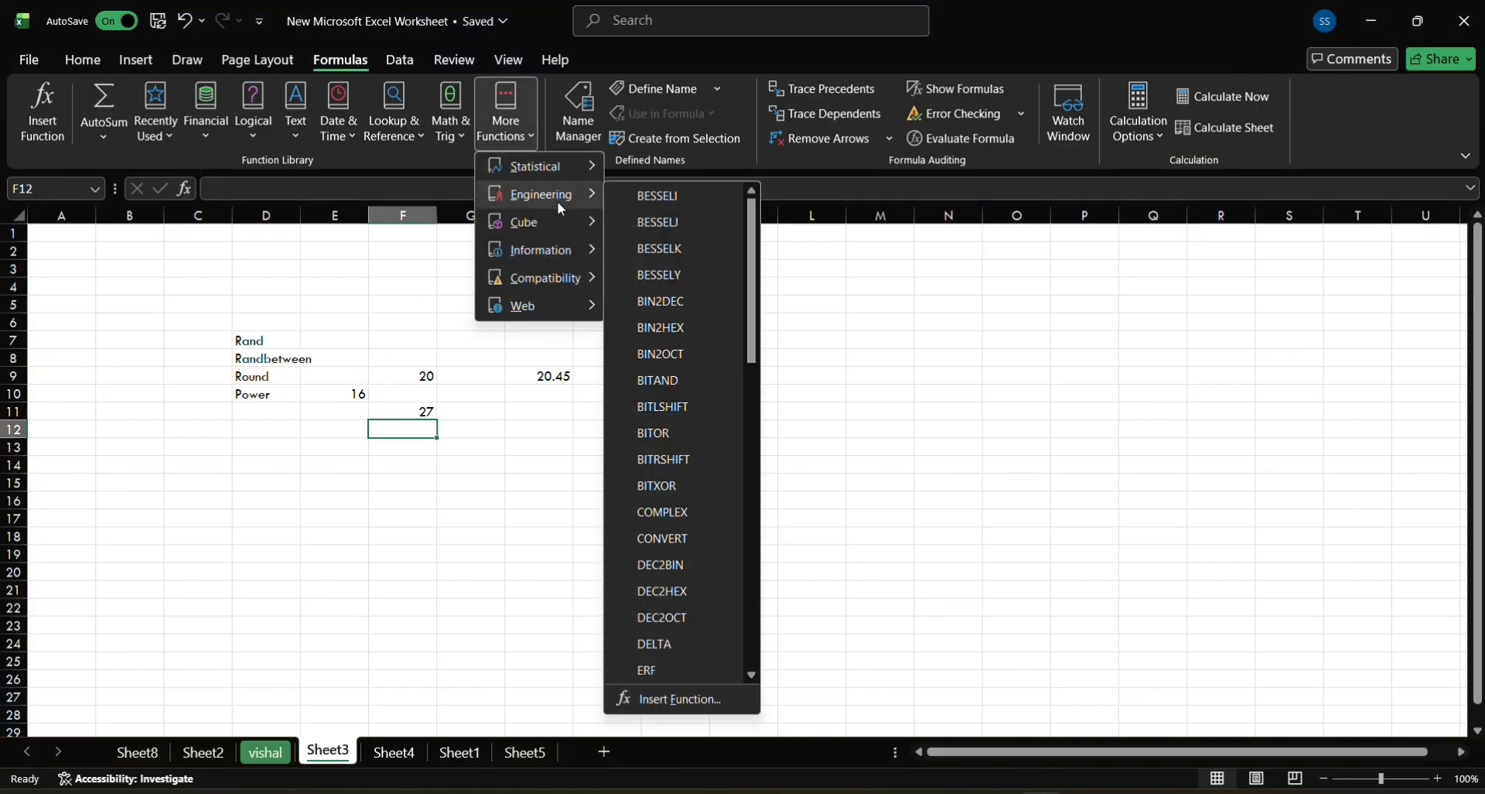
mouse_move(592, 170)
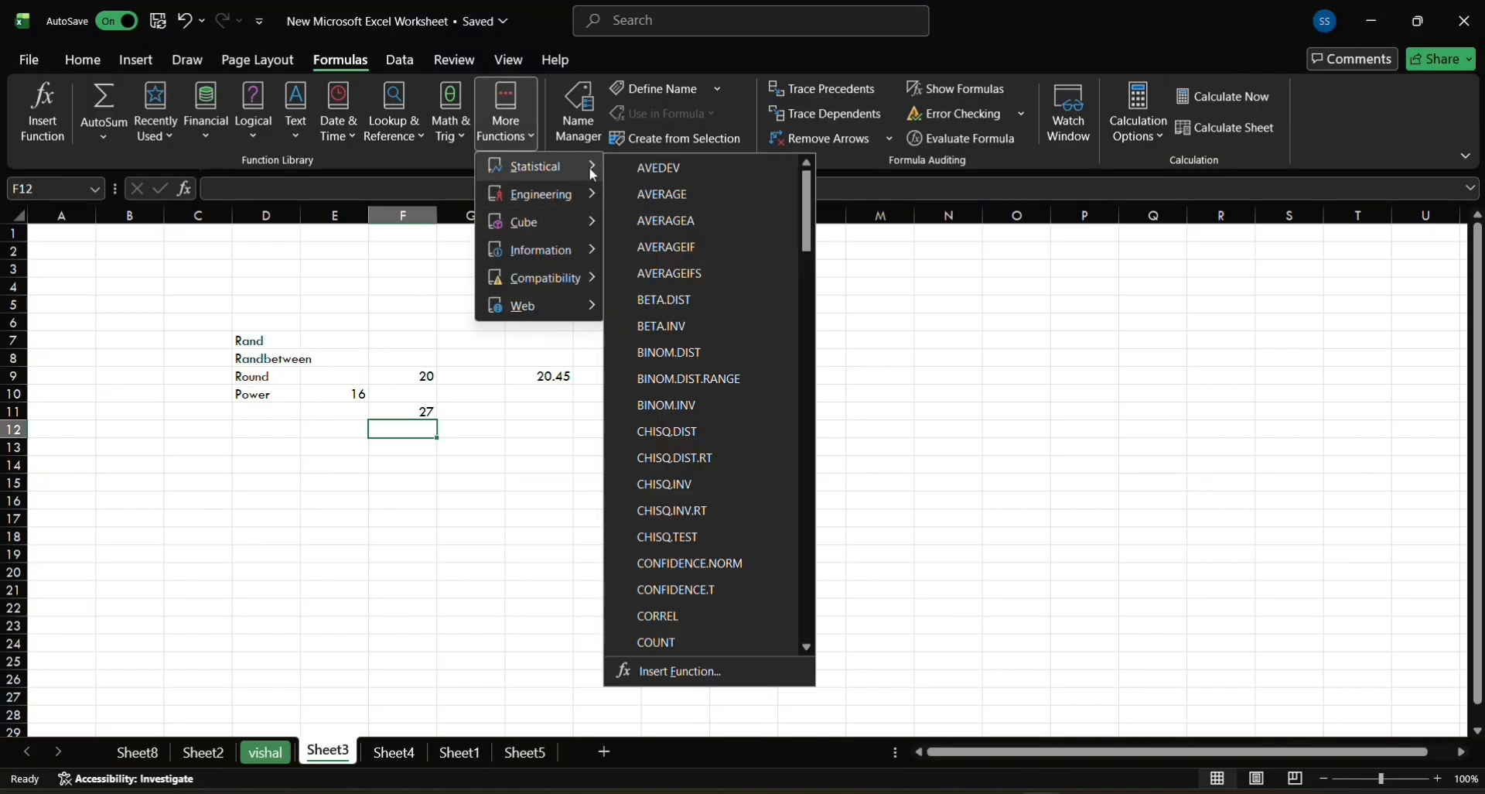
scroll(702, 226, down, 10)
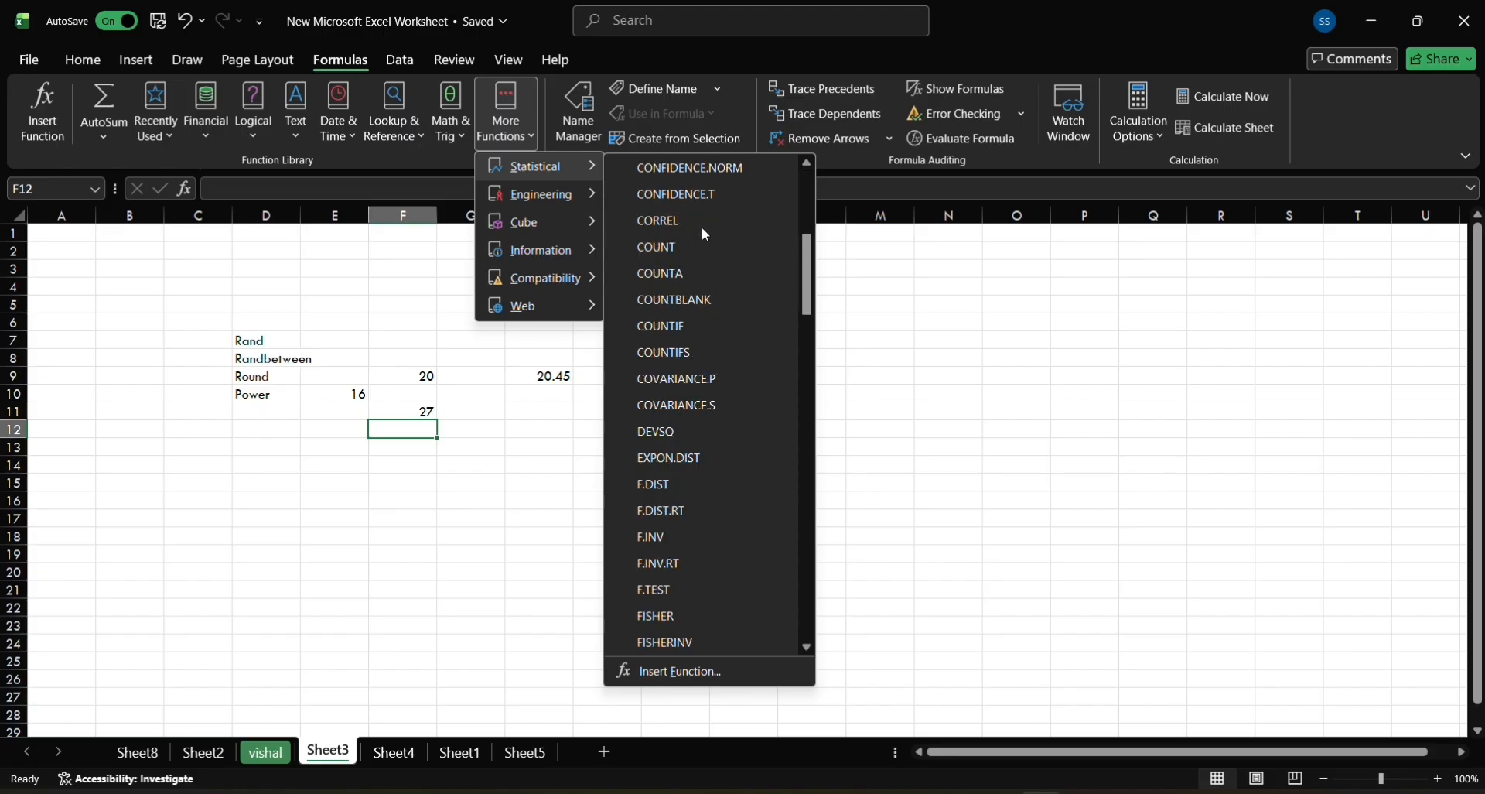
scroll(703, 226, up, 9)
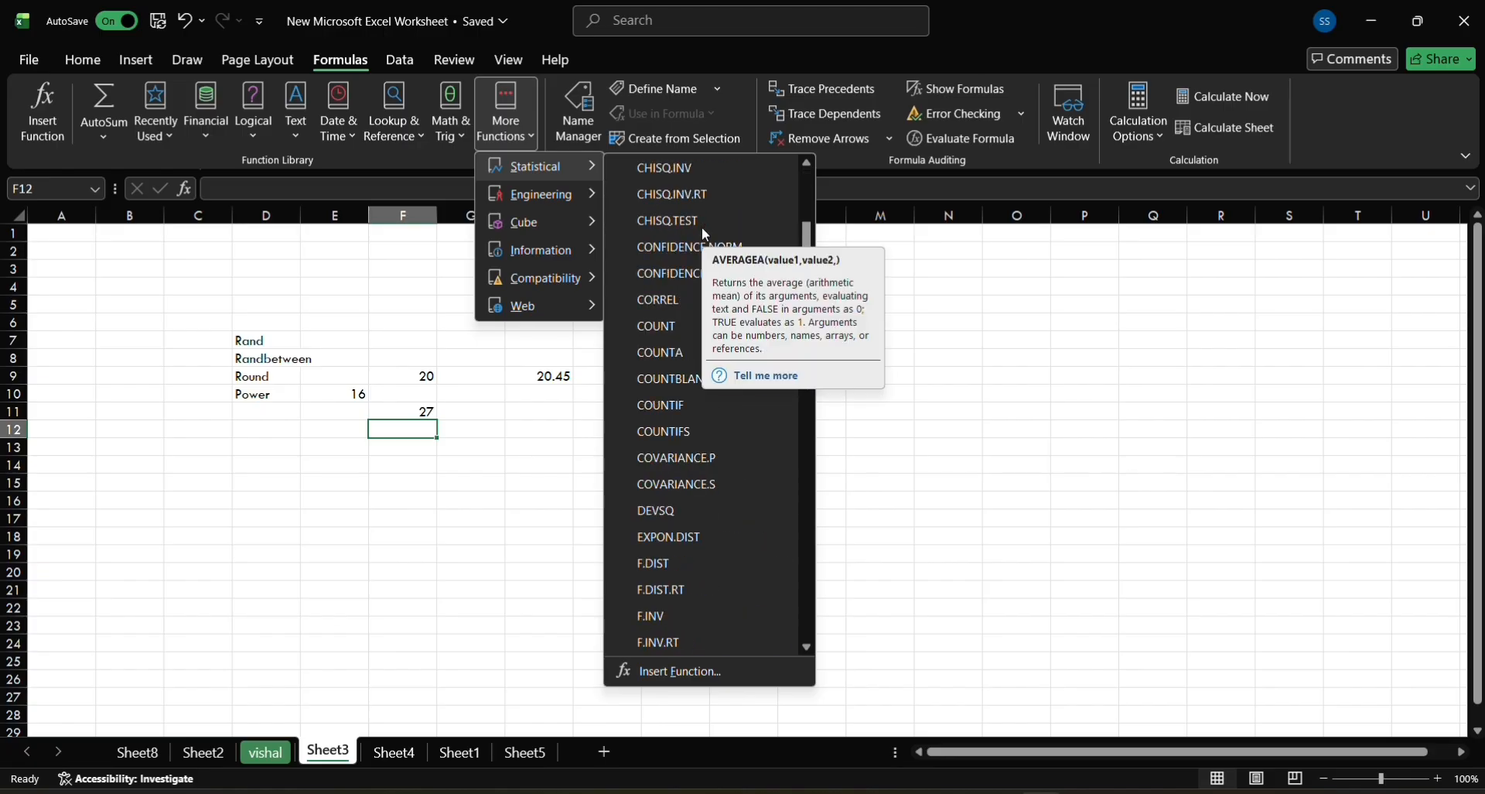
scroll(702, 226, down, 14)
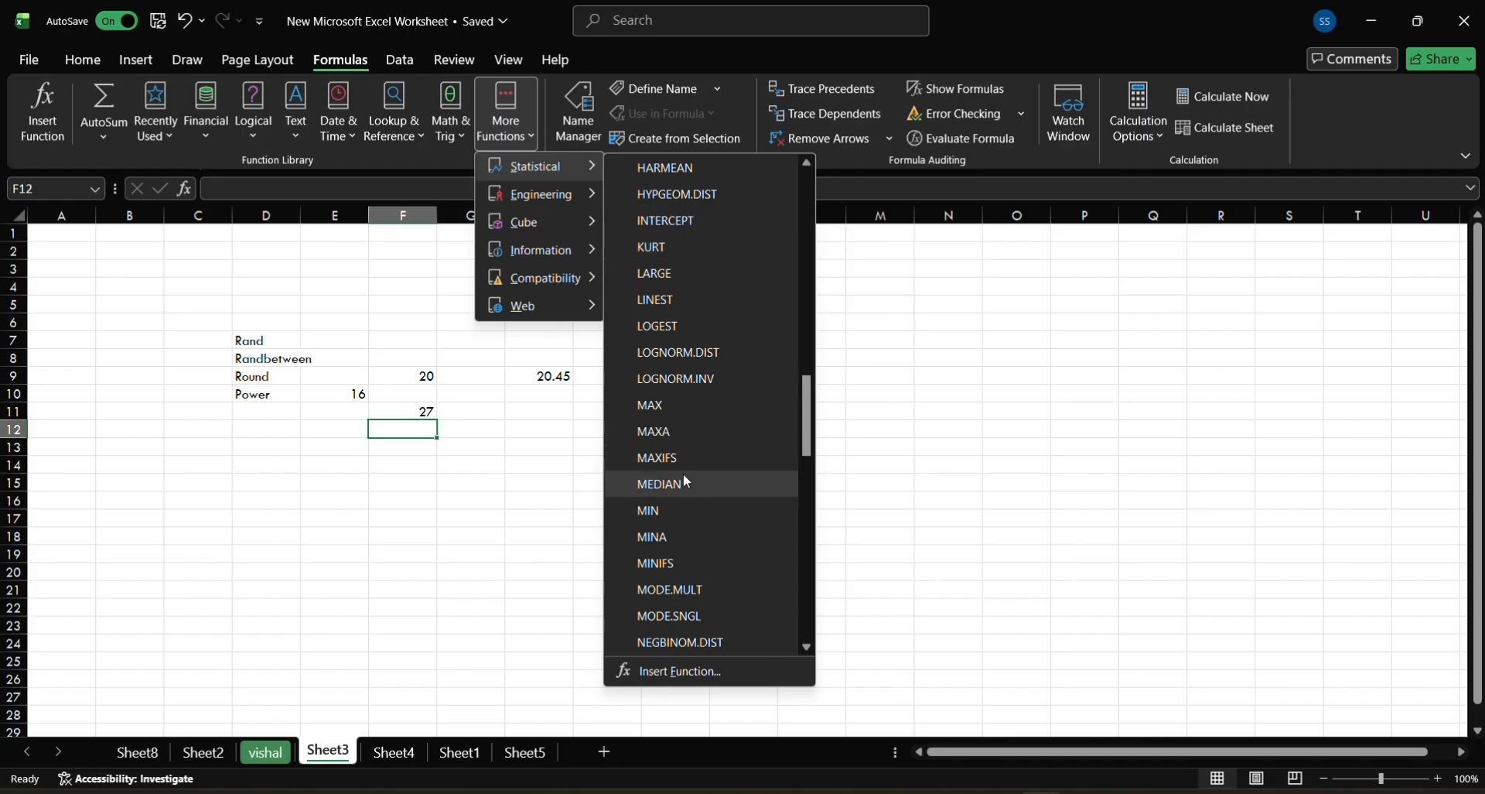
scroll(688, 533, down, 1)
scroll(689, 534, down, 8)
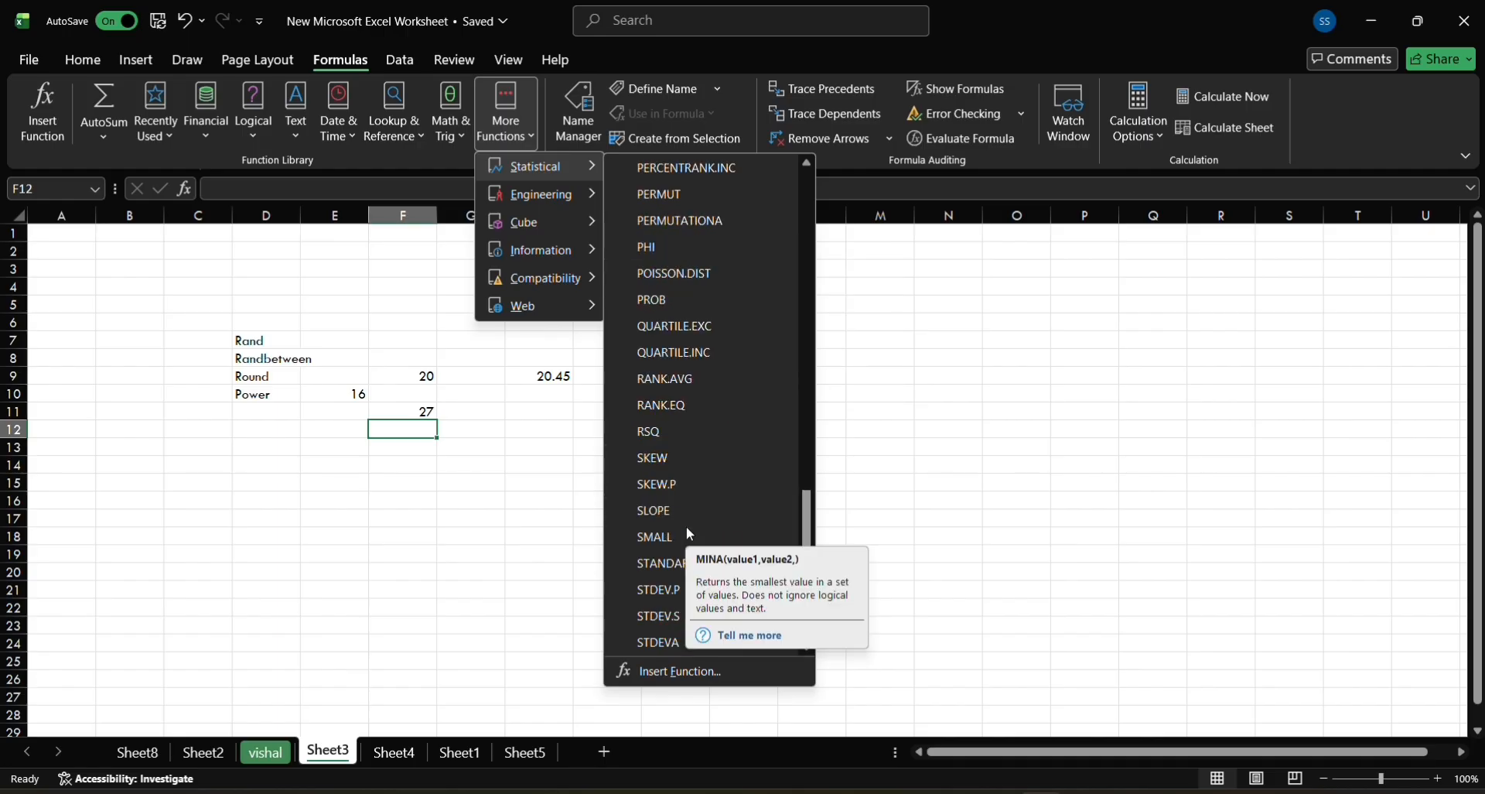
scroll(688, 530, down, 4)
scroll(688, 530, up, 8)
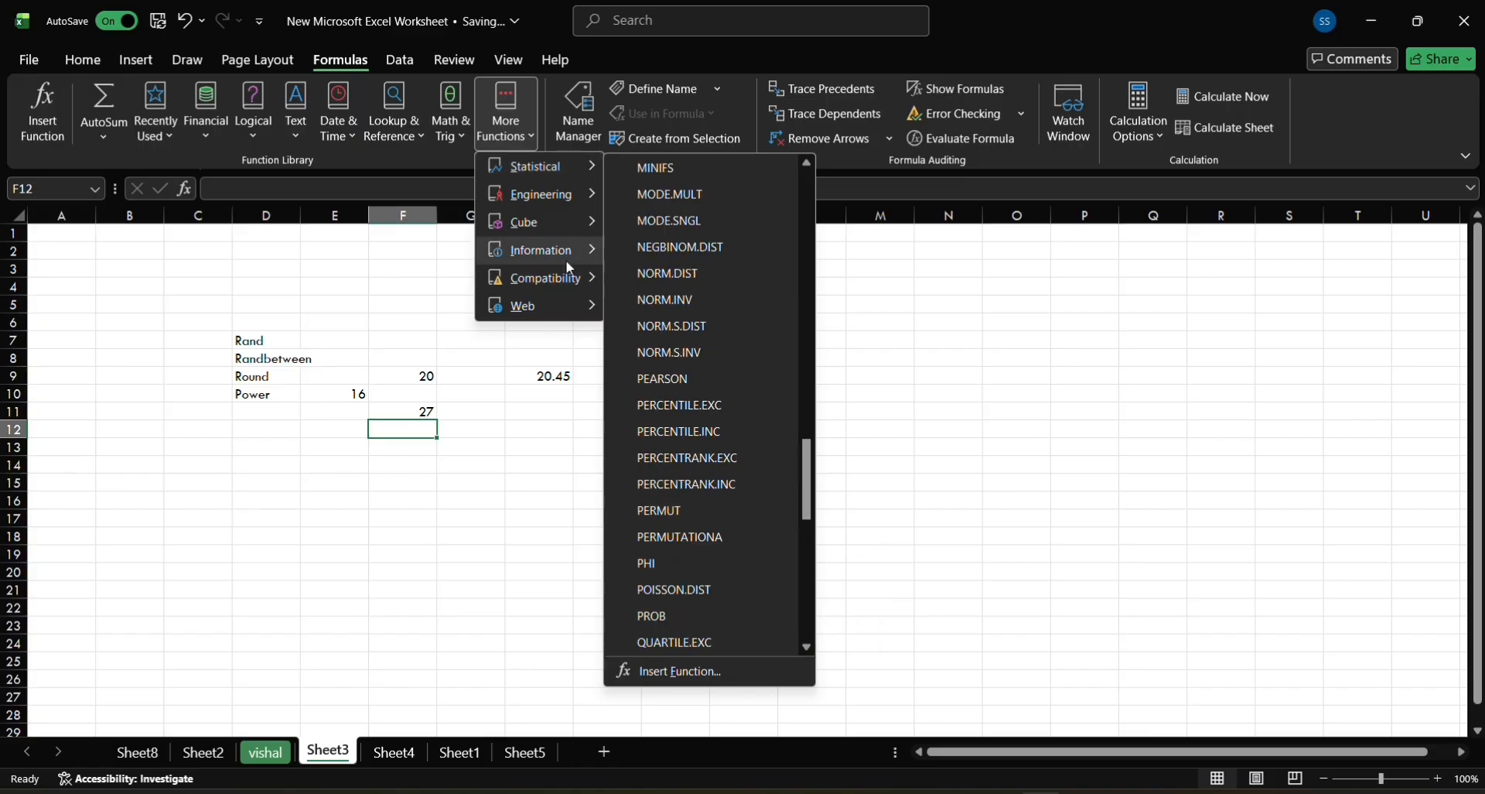
- Look through the Engineering, Information and Web categories of additional functions without inserting any
mouse_move(550, 201)
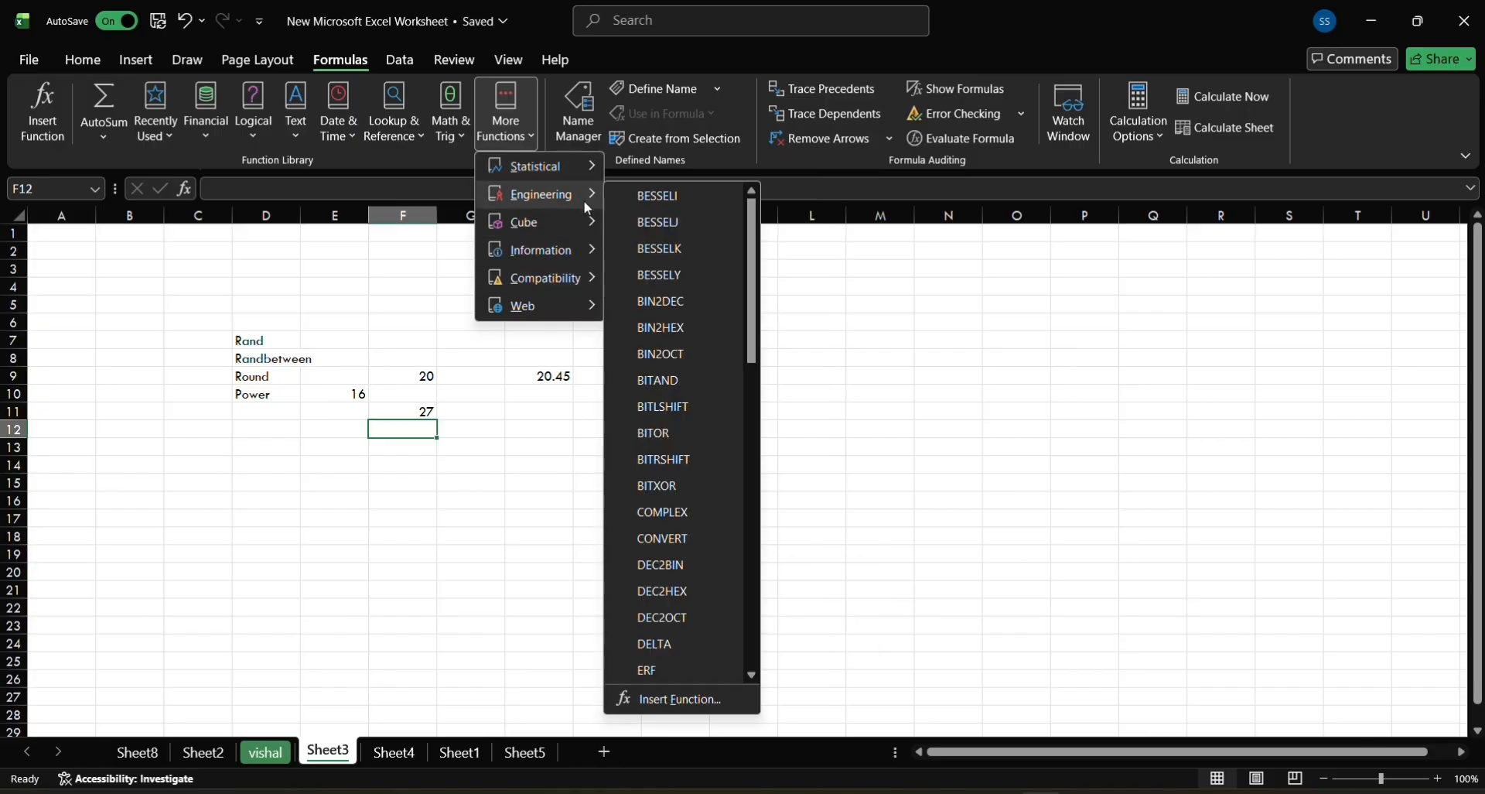
scroll(667, 249, down, 12)
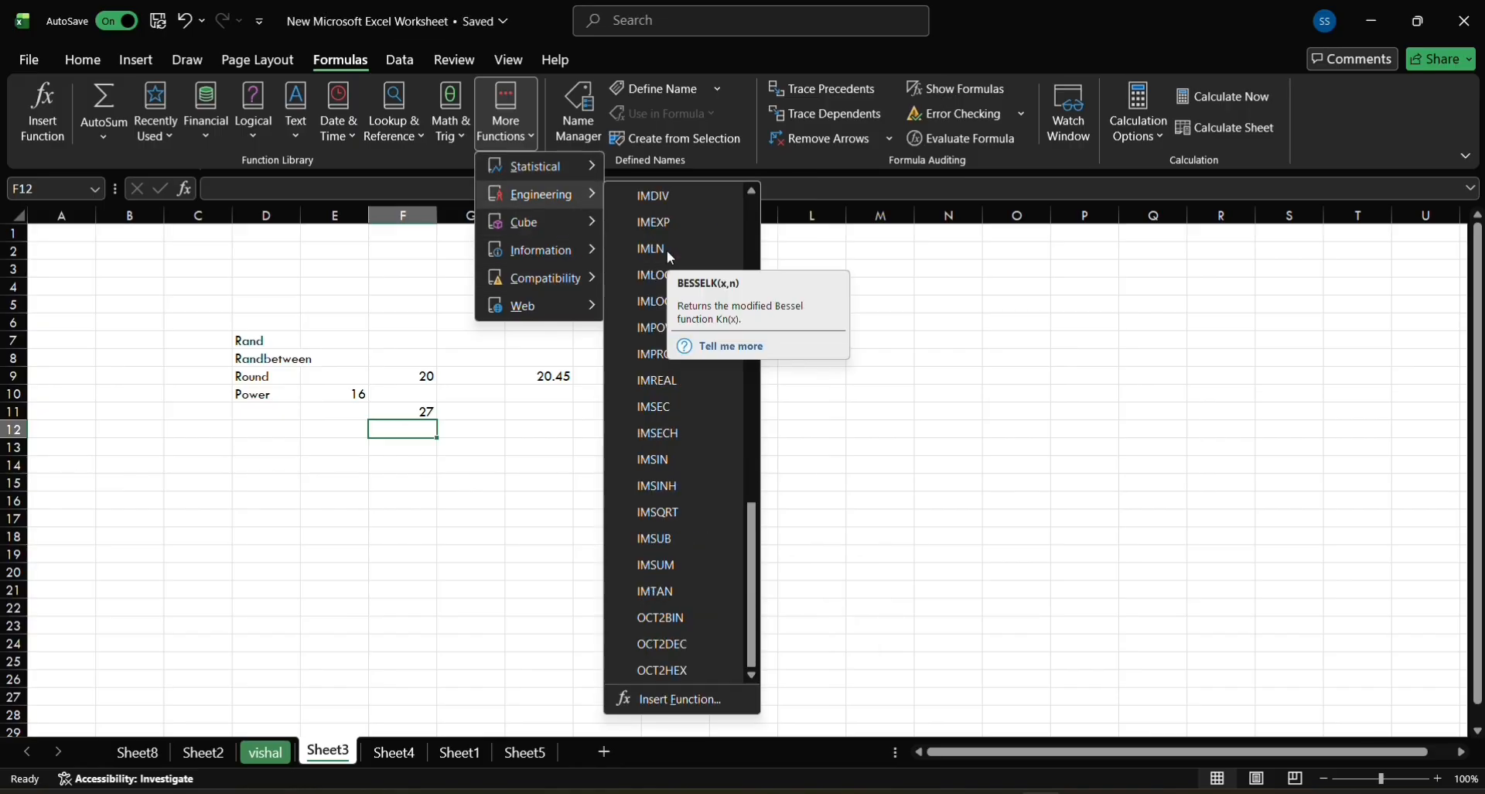
scroll(667, 249, up, 10)
mouse_move(596, 230)
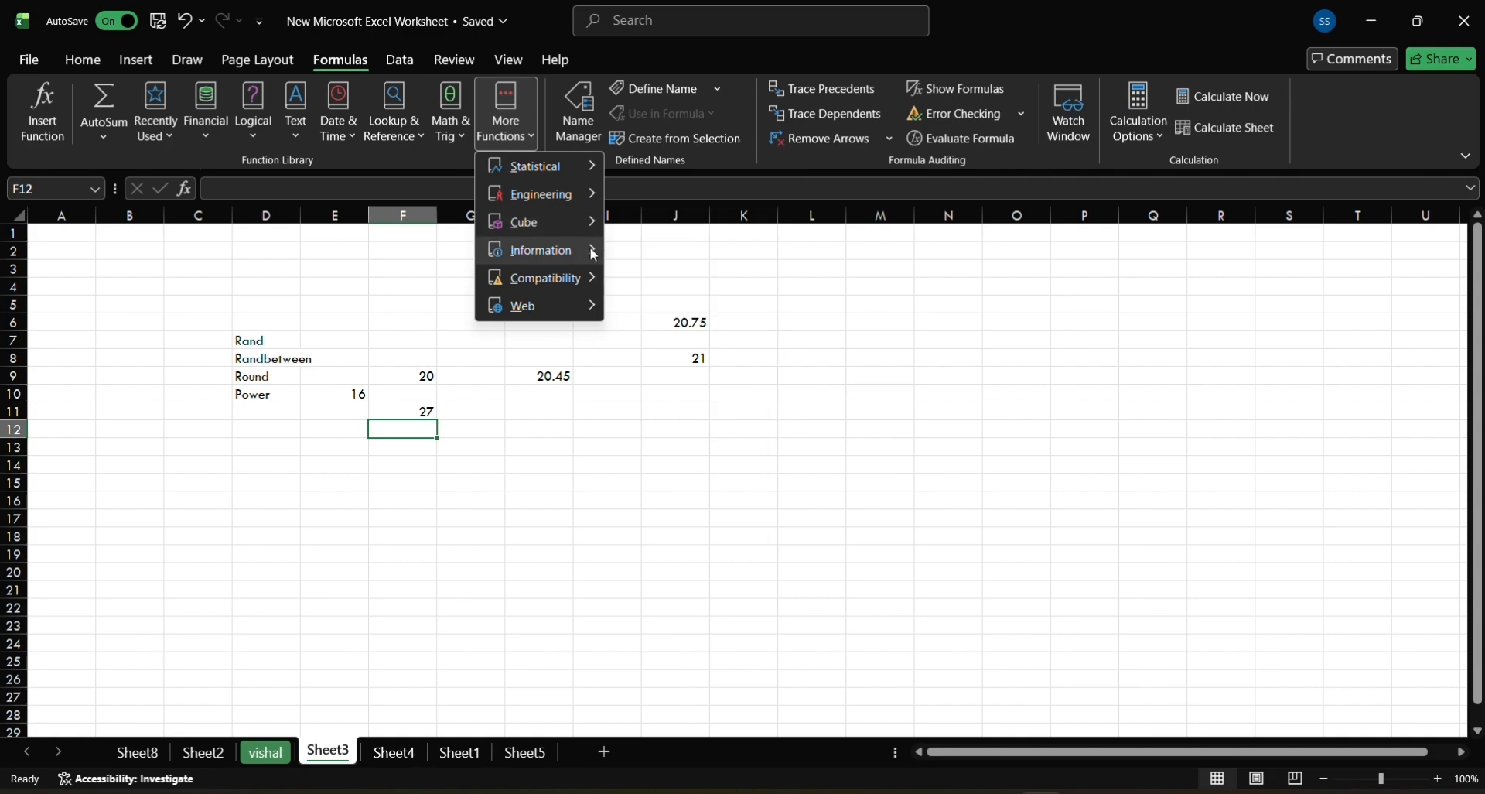
mouse_move(541, 249)
scroll(657, 282, down, 1)
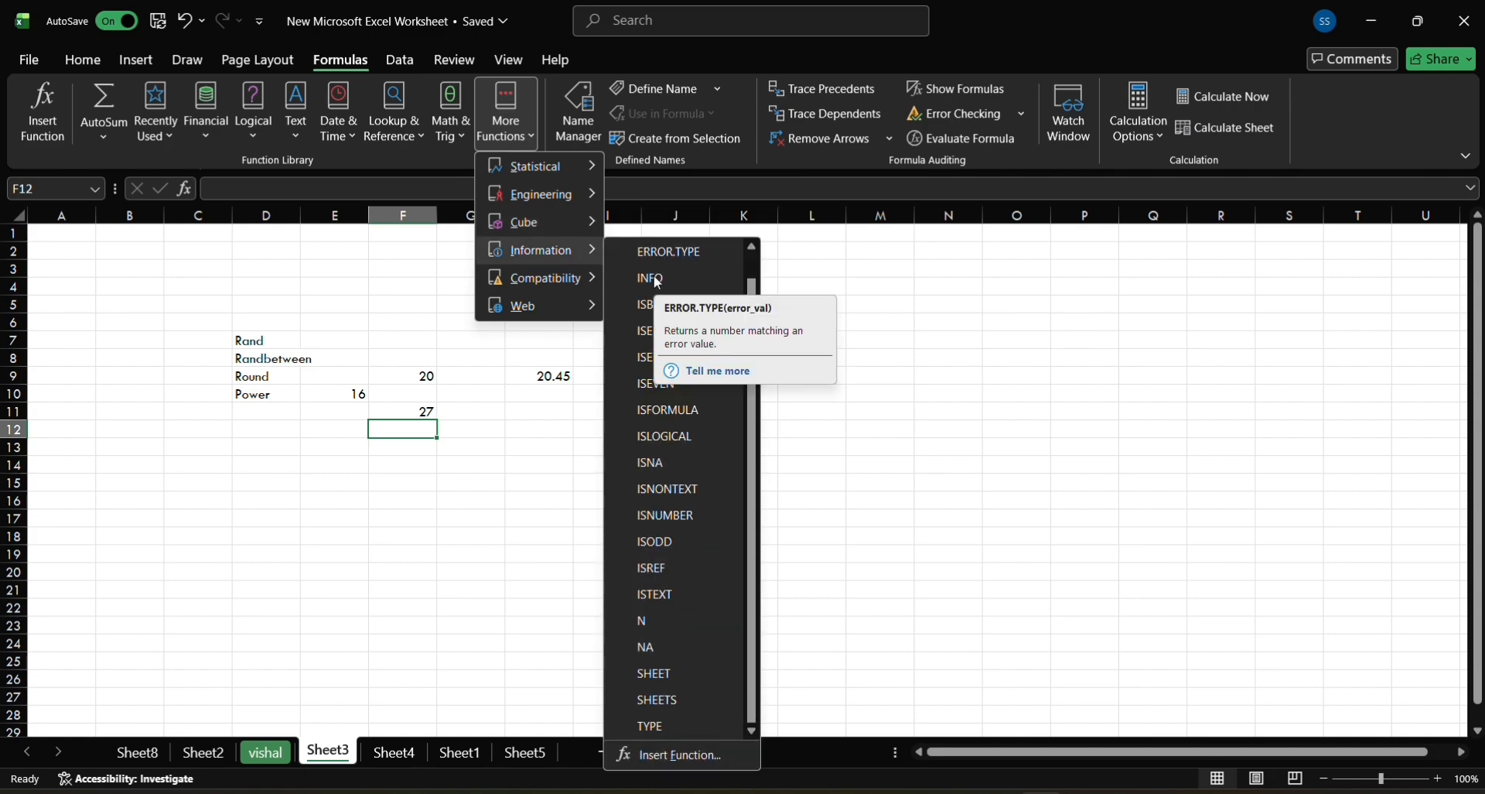
scroll(658, 282, up, 1)
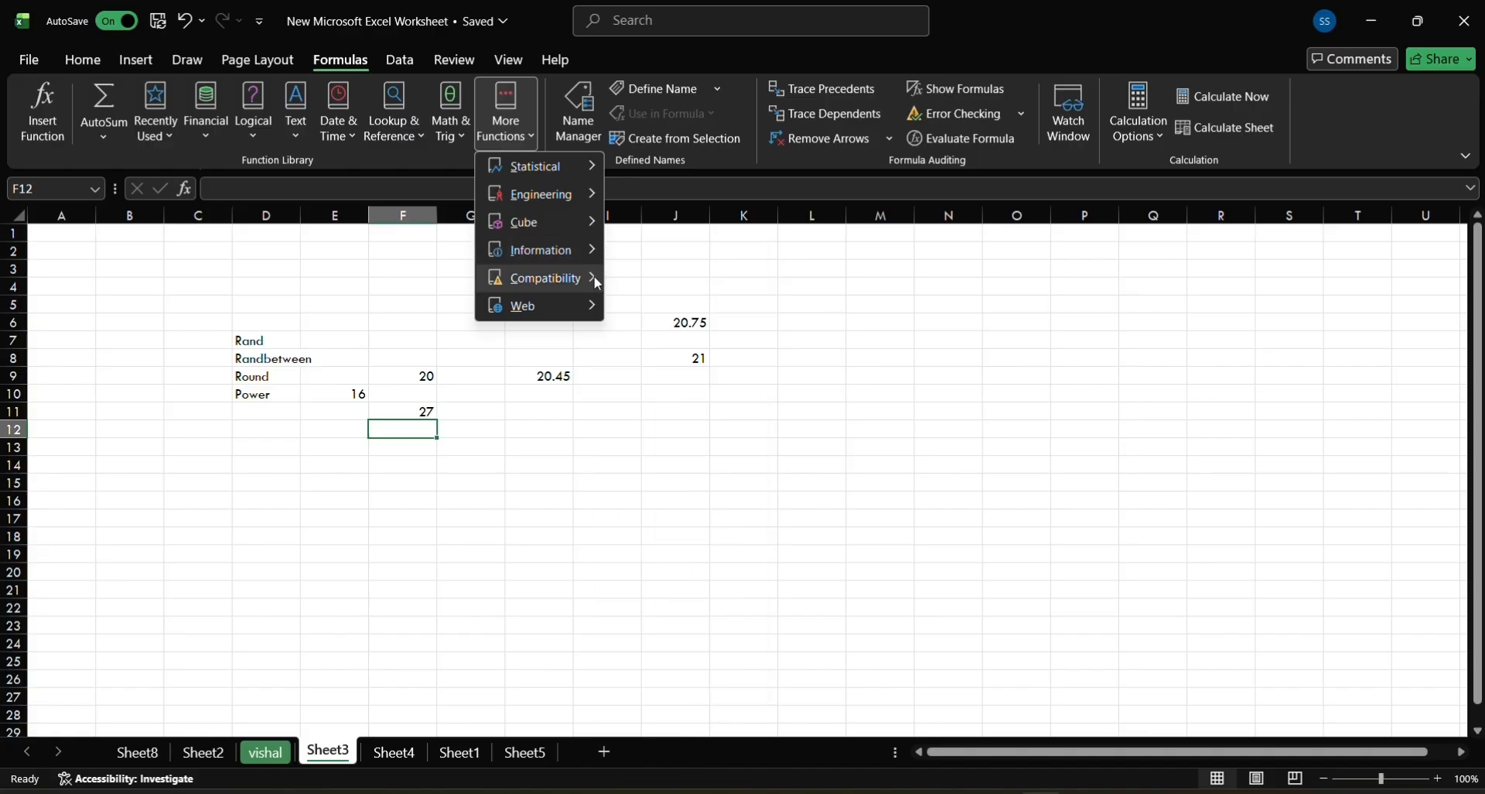
mouse_move(596, 309)
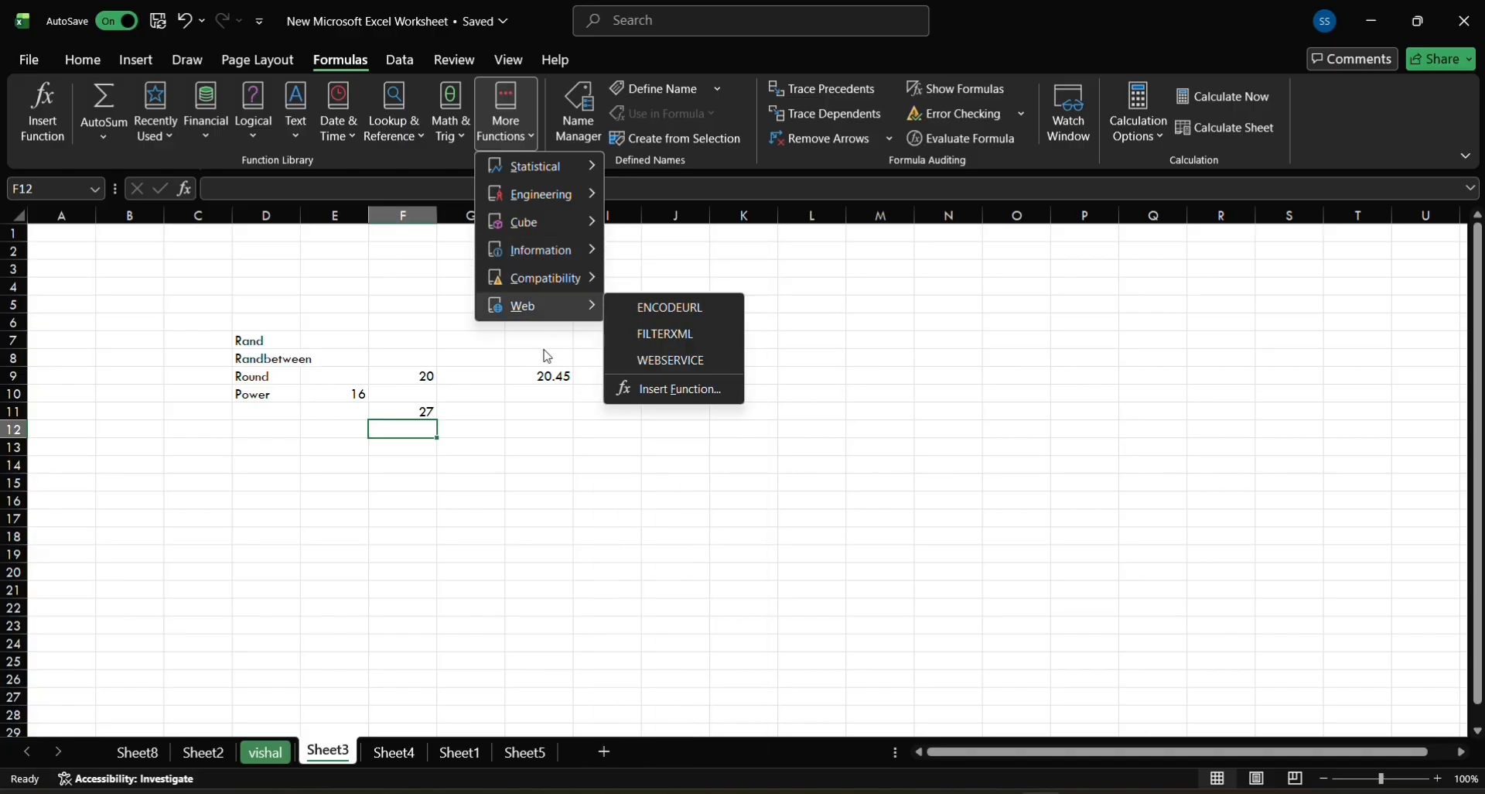
click(511, 362)
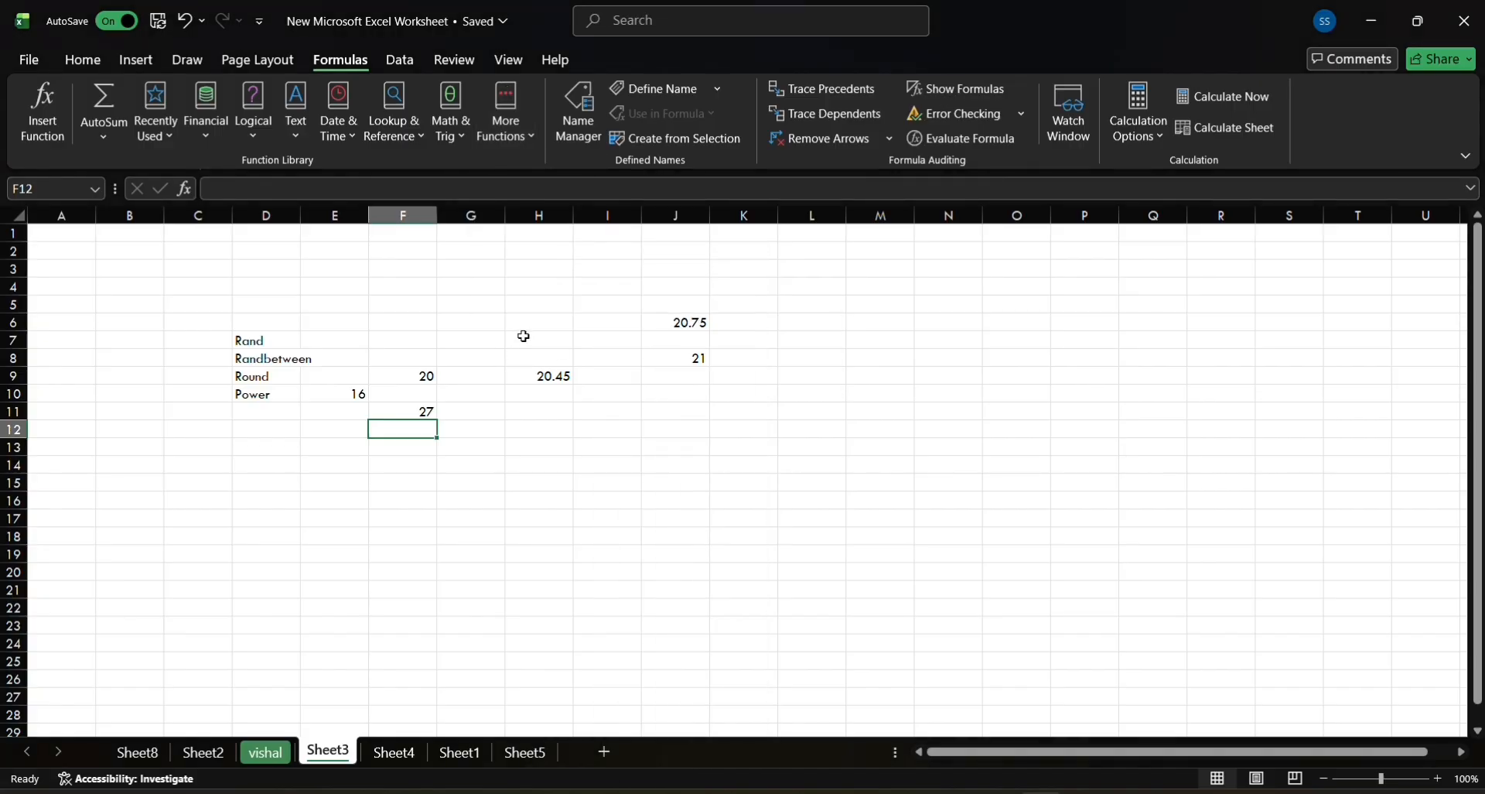